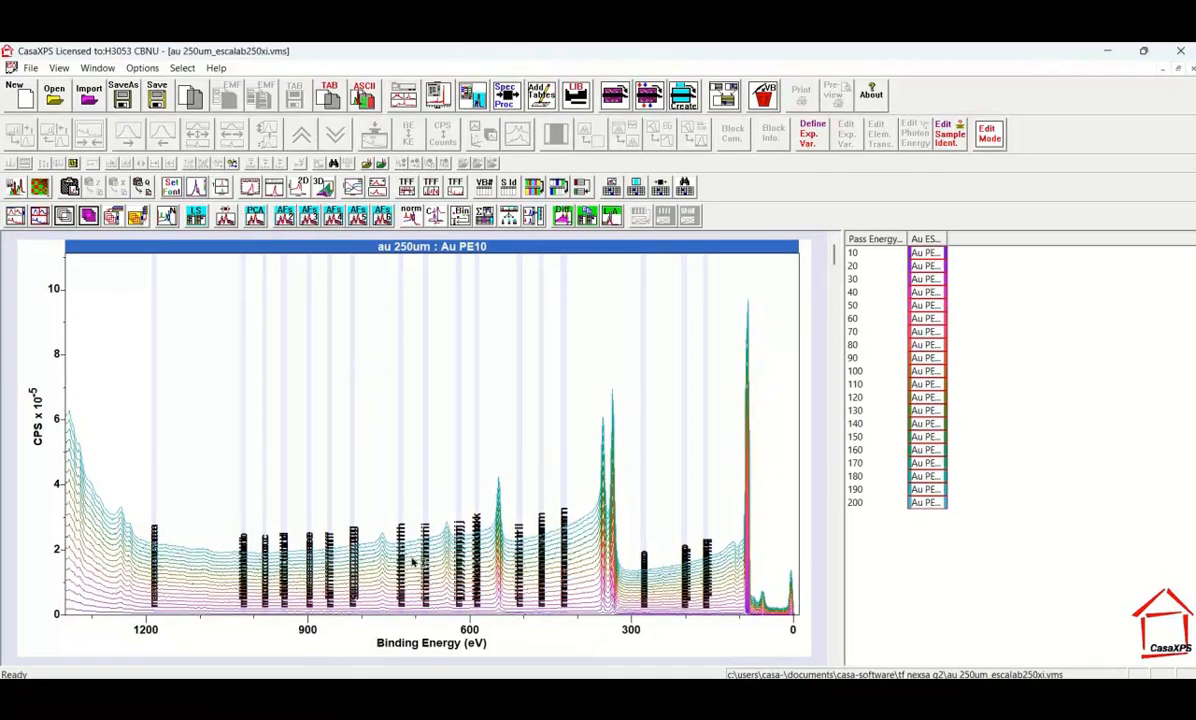
Step: Compute the transmission coefficients from the regions in the pass energy 20 to 200 ESCALAB gold spectra and display the Poly TC curve
{"action": "left_click", "coordinate": [507, 96]}
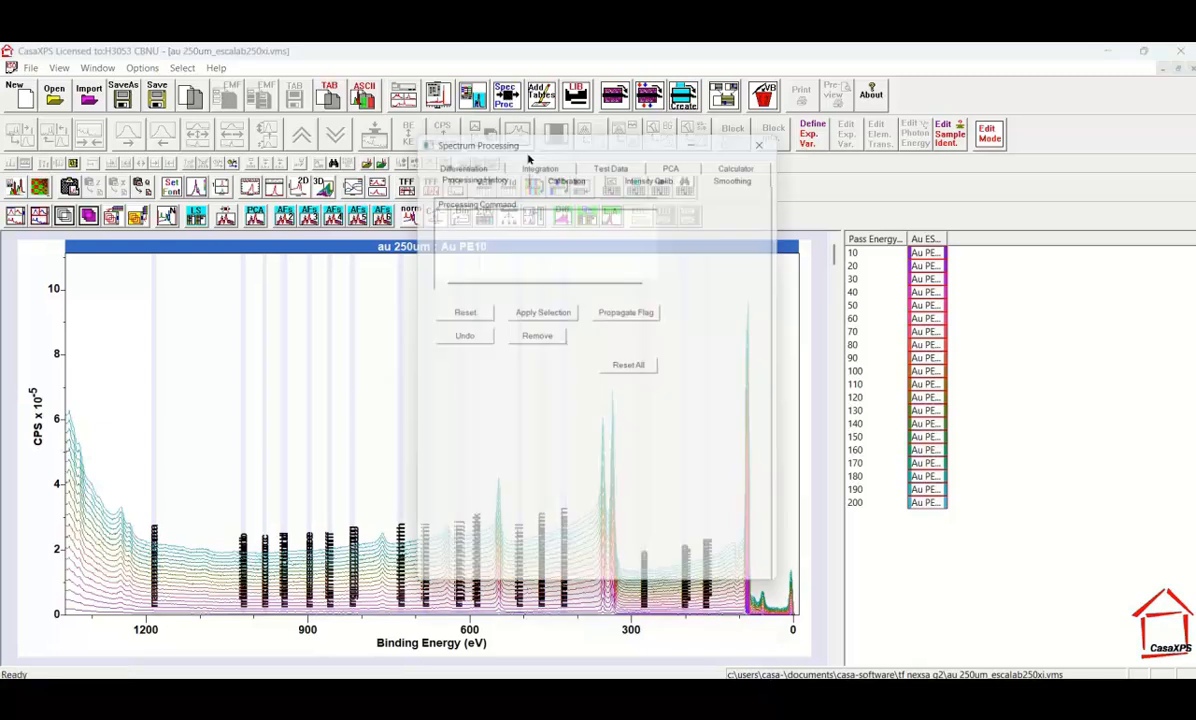
{"action": "left_click", "coordinate": [641, 170]}
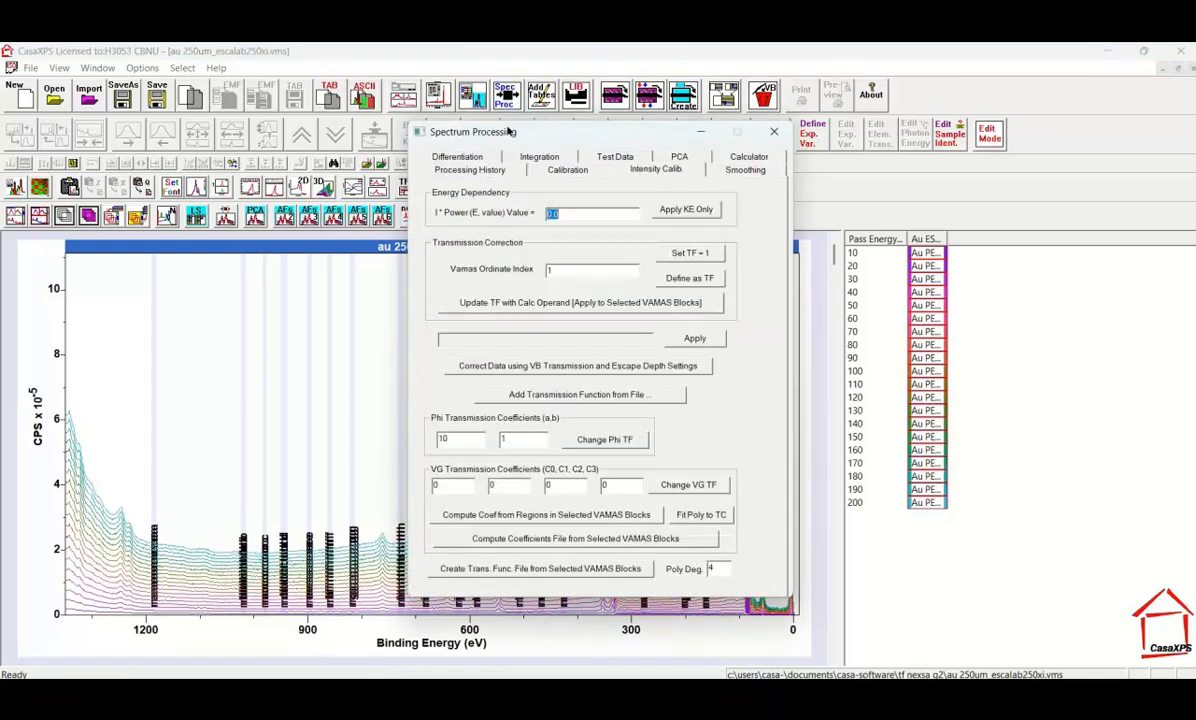
{"action": "left_click_drag", "start_coordinate": [508, 131], "coordinate": [399, 98]}
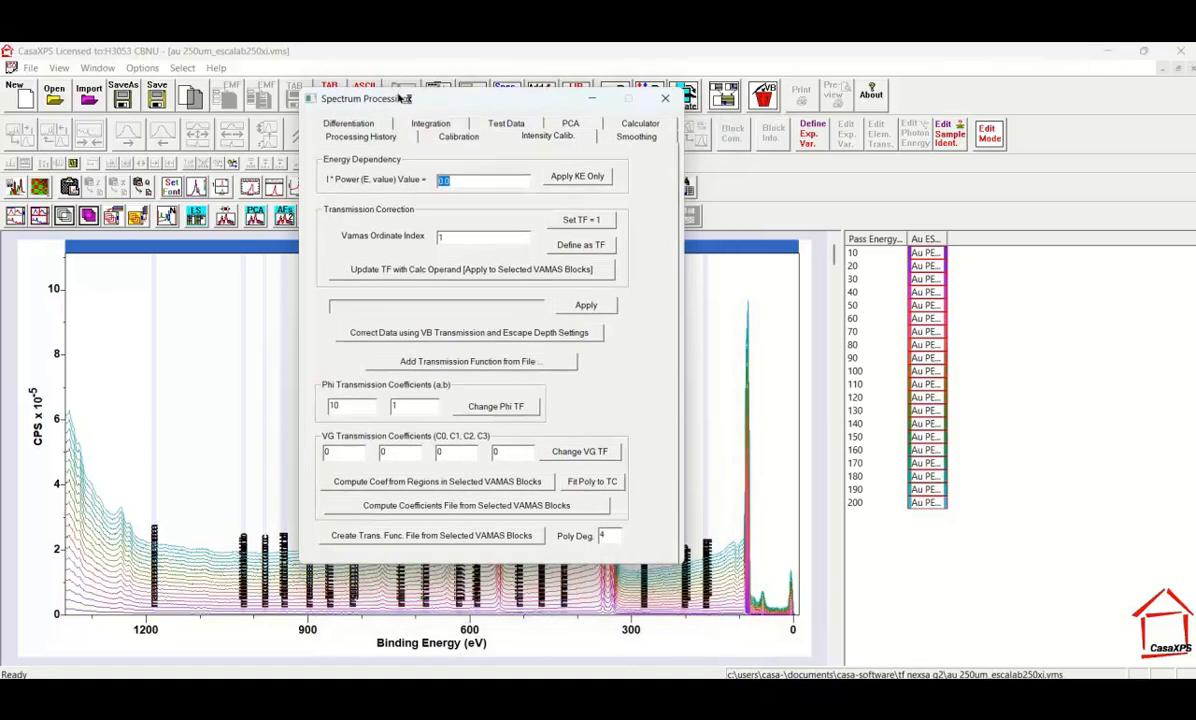
{"action": "left_click", "coordinate": [936, 268]}
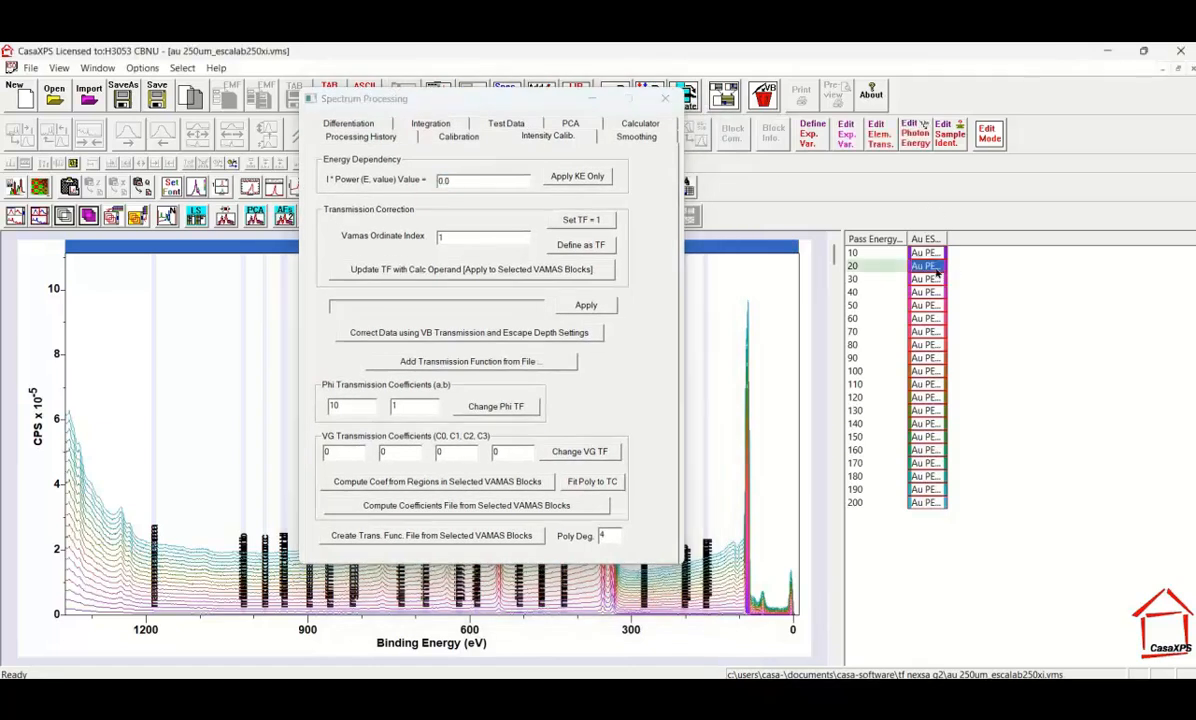
{"action": "left_click", "coordinate": [927, 502], "text": "shift"}
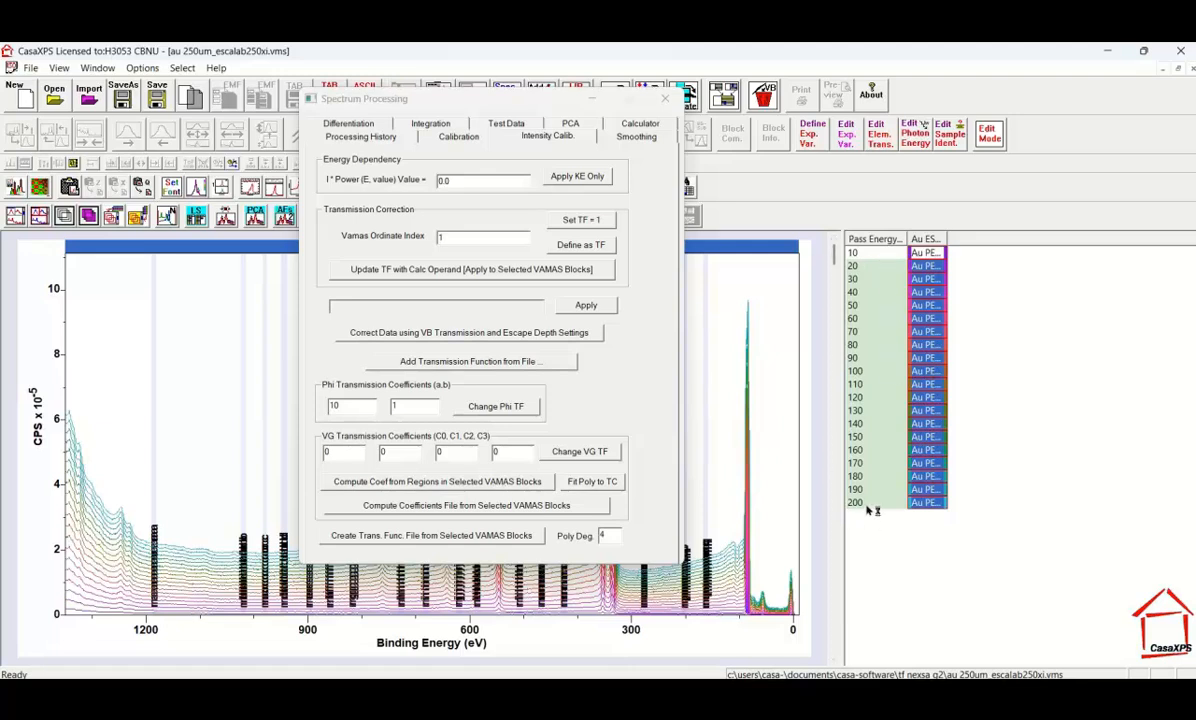
{"action": "left_click", "coordinate": [458, 484]}
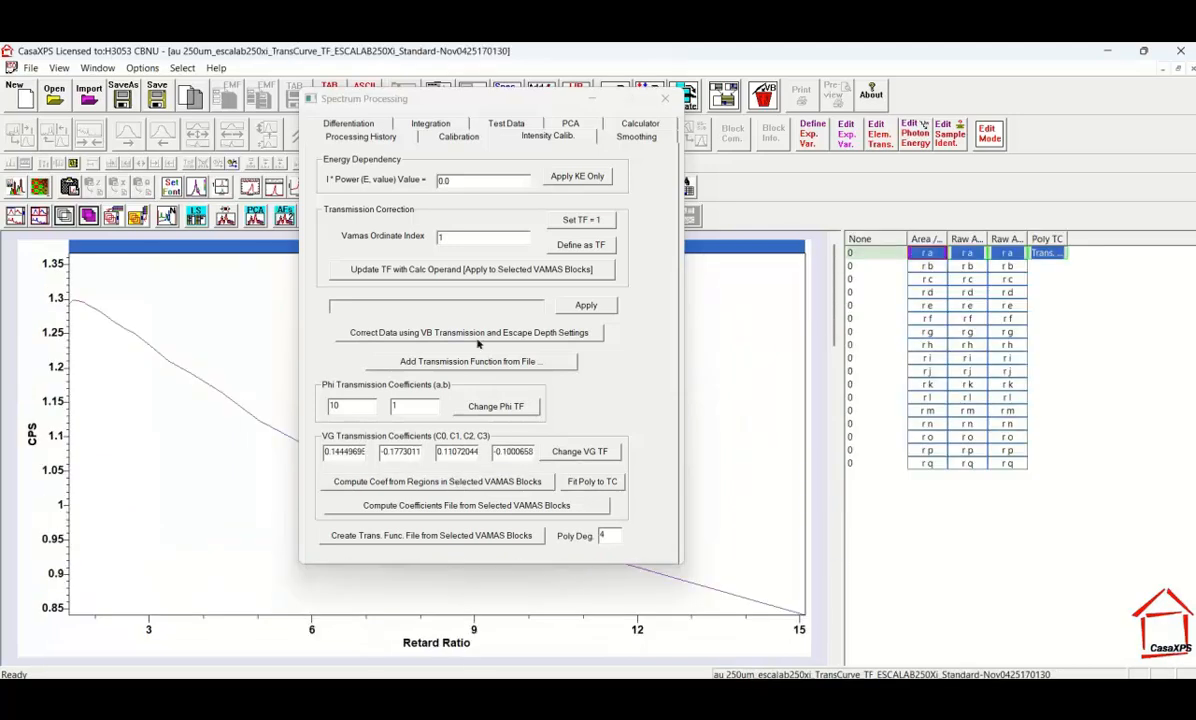
{"action": "left_click_drag", "start_coordinate": [446, 102], "coordinate": [618, 155]}
{"action": "double_click", "coordinate": [1050, 253]}
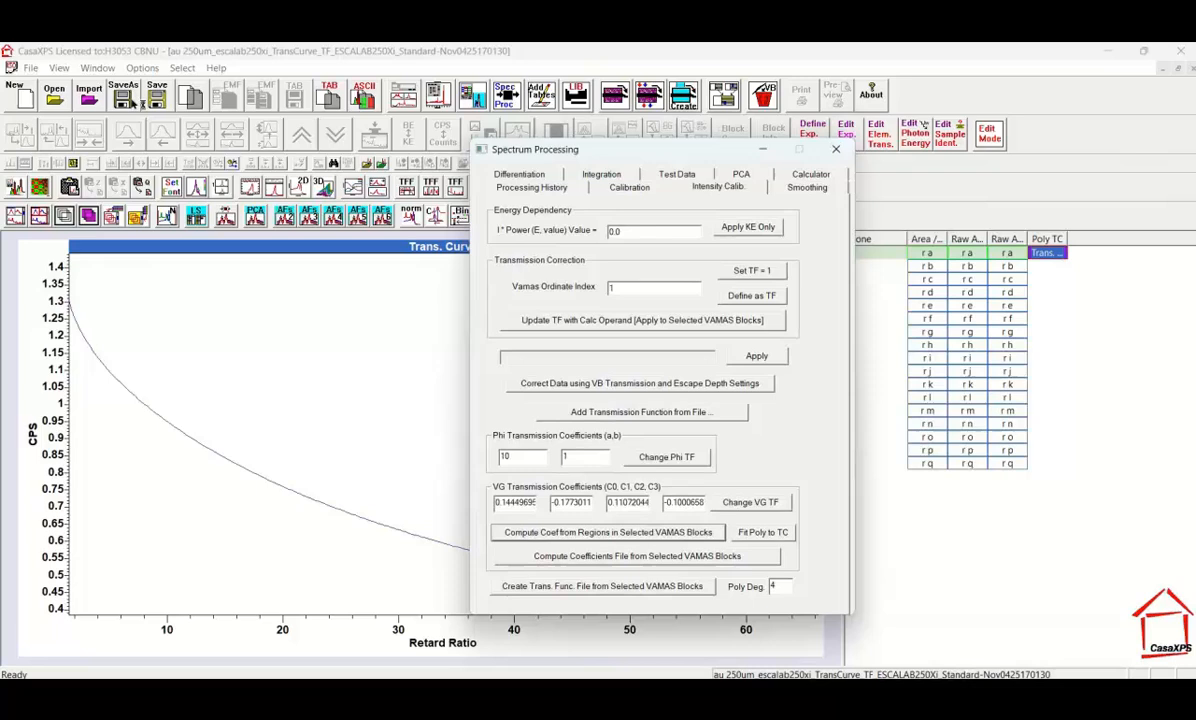
Step: In nexsa internal au standard.vms, compute the transmission coefficients from regions in the pass energy 20 to 200 spectra and display the full curve
{"action": "left_click", "coordinate": [93, 68]}
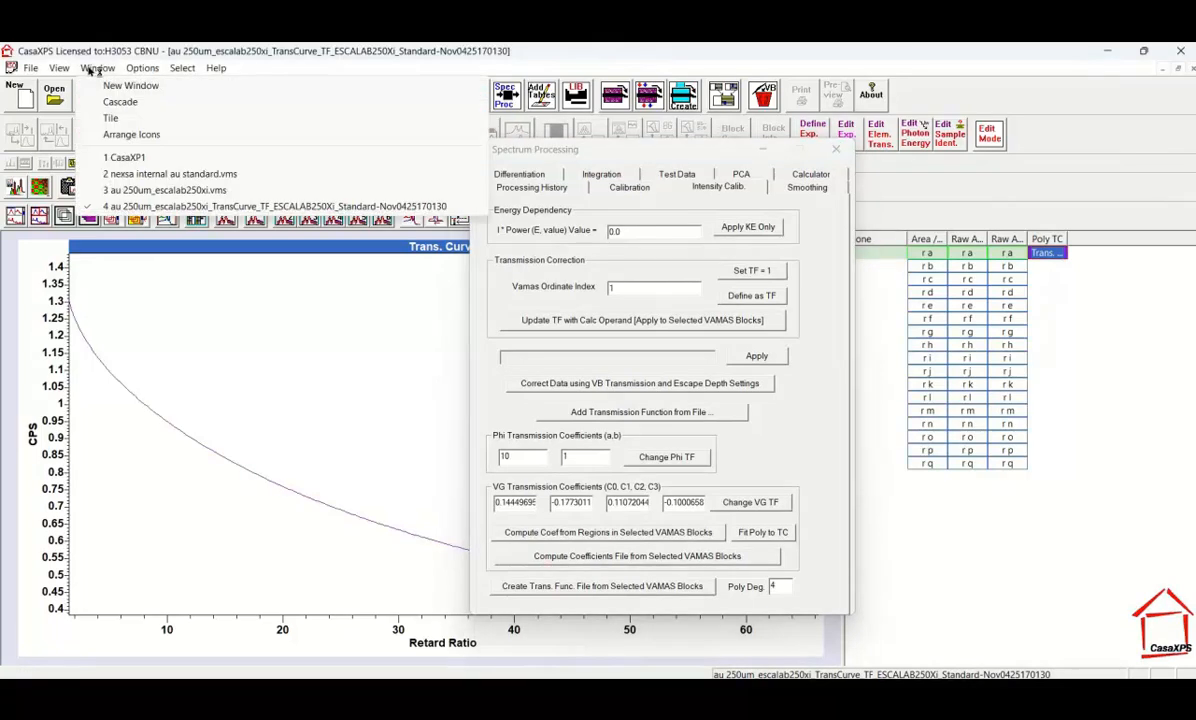
{"action": "left_click", "coordinate": [126, 173]}
{"action": "left_click_drag", "start_coordinate": [517, 148], "coordinate": [391, 130]}
{"action": "left_click", "coordinate": [927, 266]}
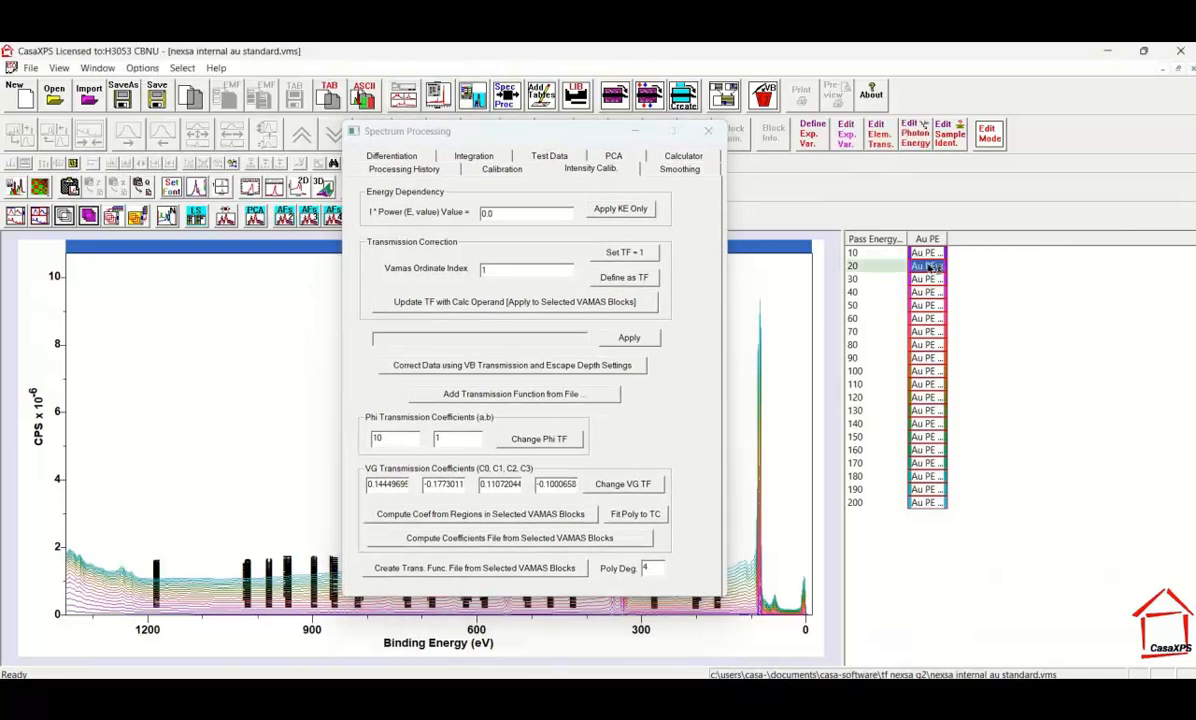
{"action": "left_click", "coordinate": [932, 507], "text": "shift"}
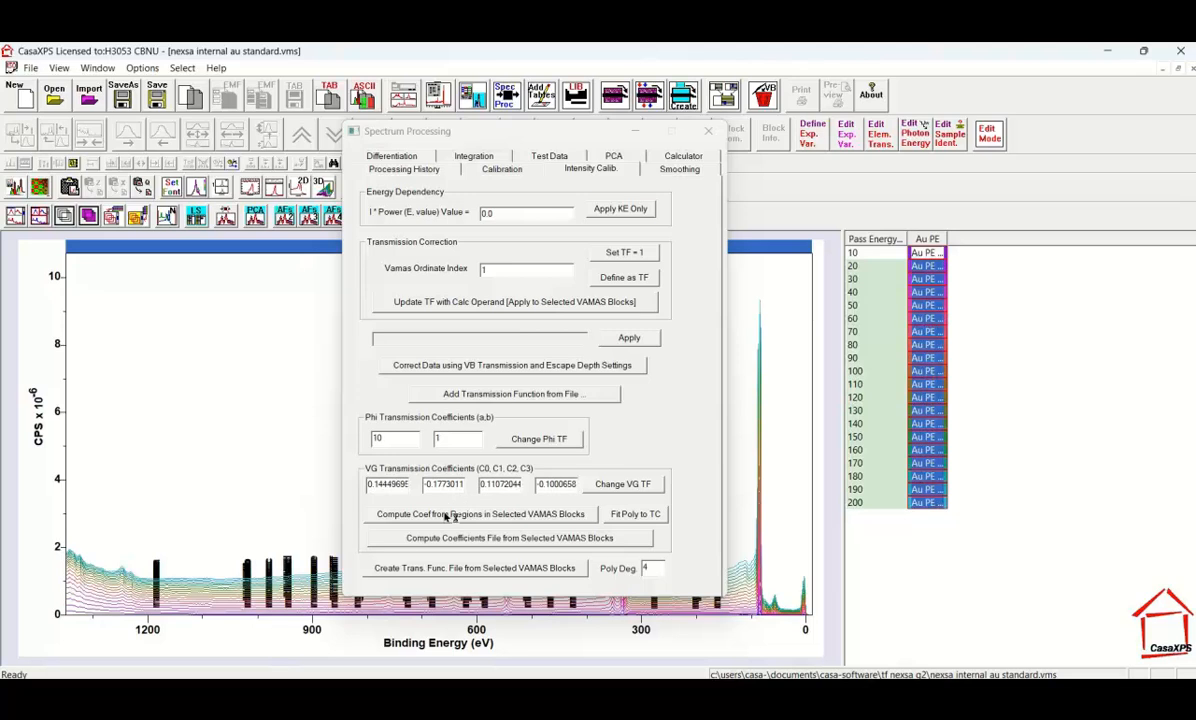
{"action": "left_click", "coordinate": [445, 515]}
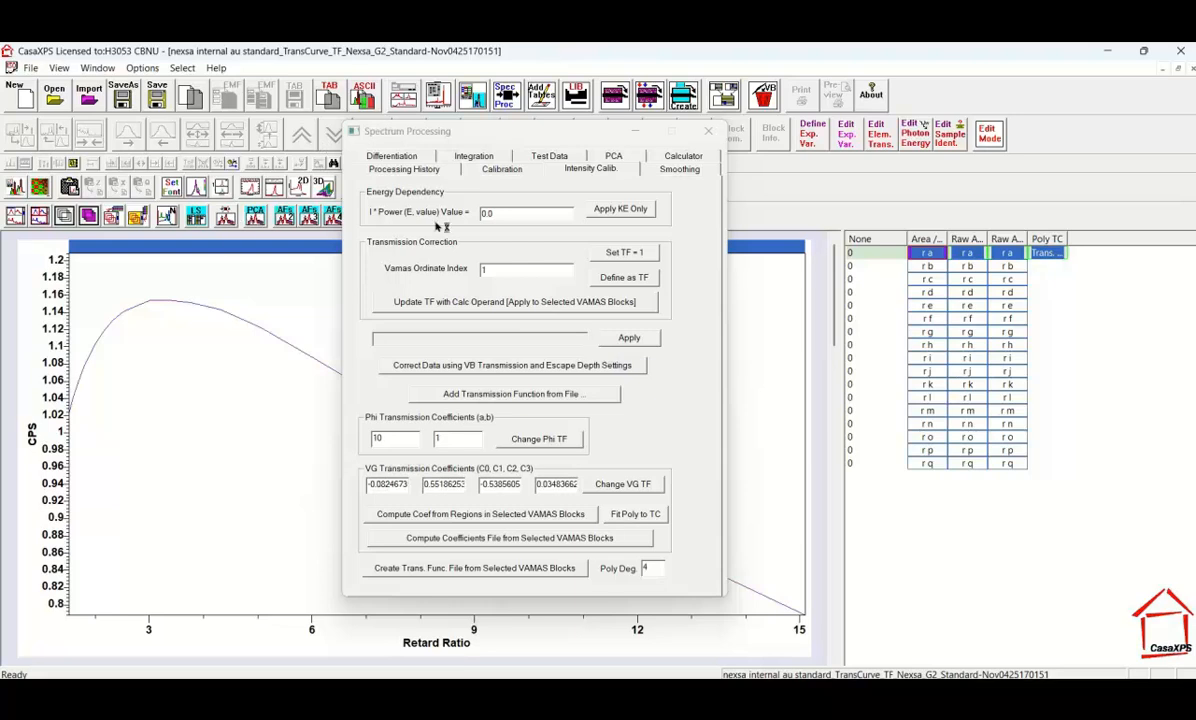
{"action": "left_click", "coordinate": [905, 253]}
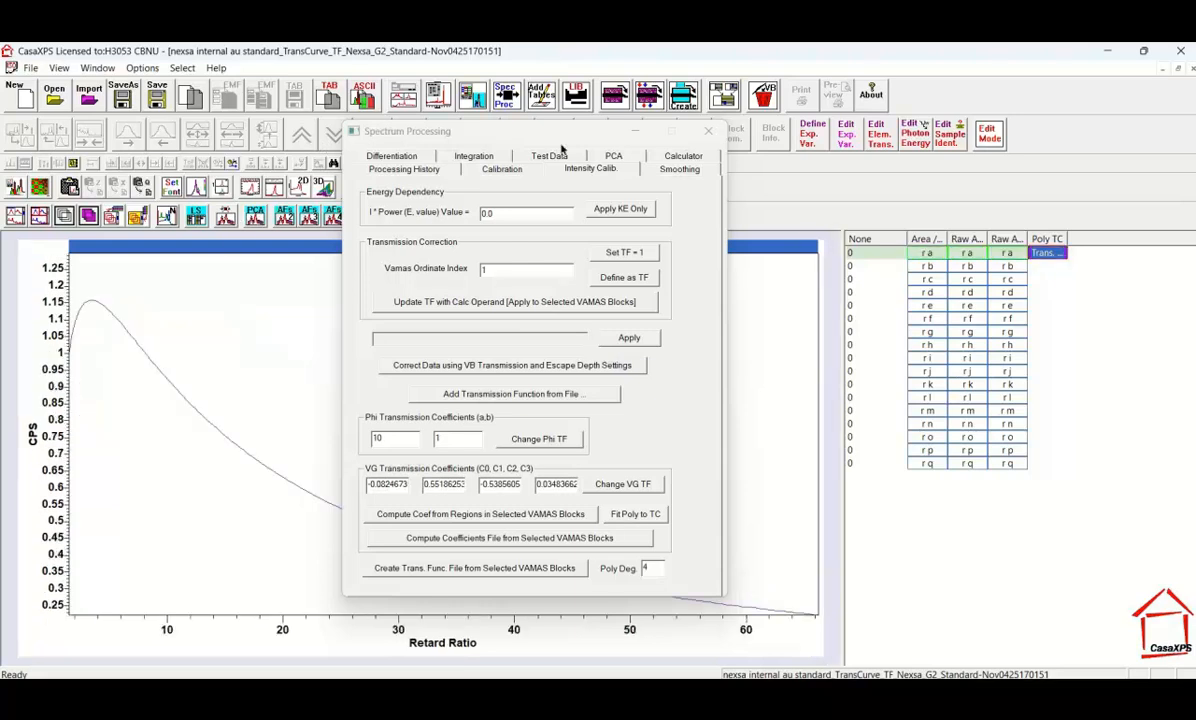
{"action": "left_click_drag", "start_coordinate": [489, 139], "coordinate": [915, 221]}
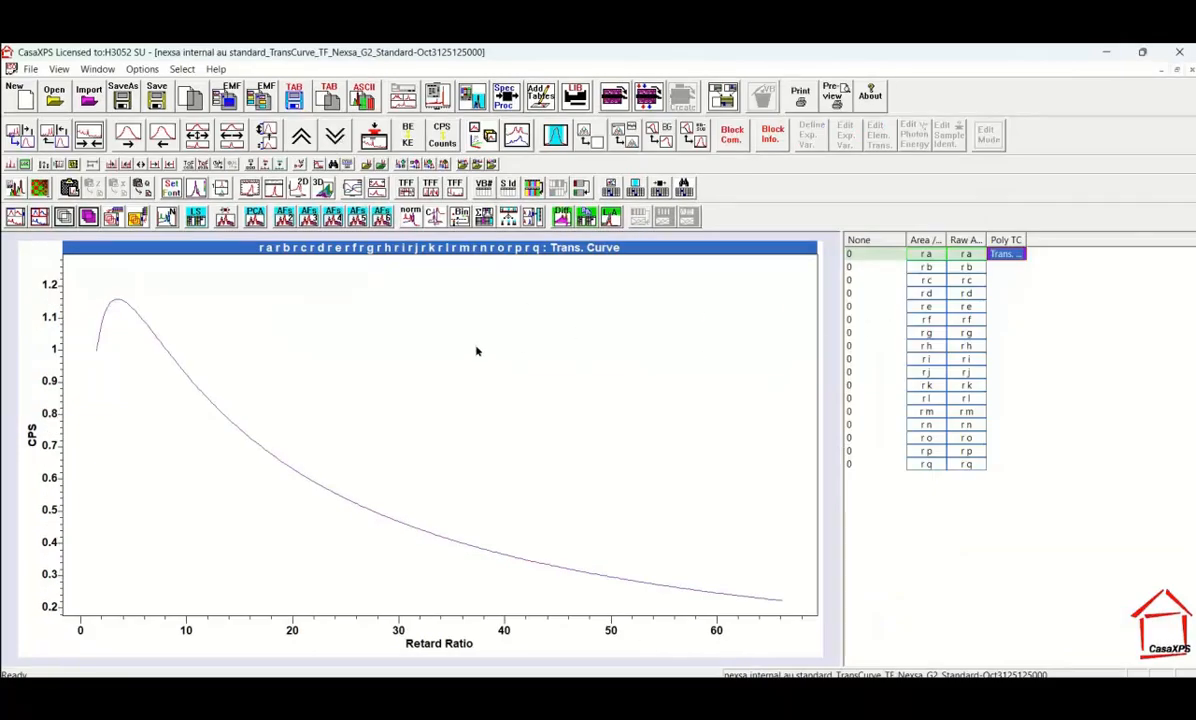
Step: Save the Nexsa transmission curve file as TF_Nexsa_G2_Standard.vms in the TF NEXSA G2 folder and close it
{"action": "left_click", "coordinate": [30, 69]}
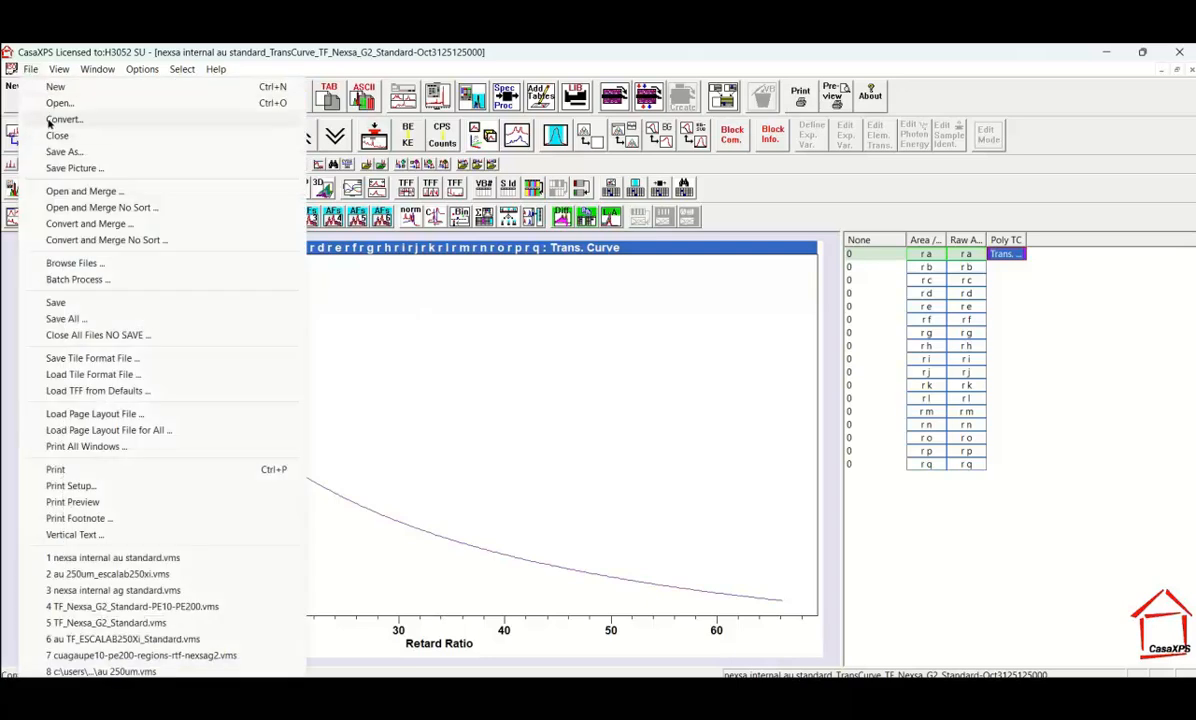
{"action": "left_click", "coordinate": [48, 152]}
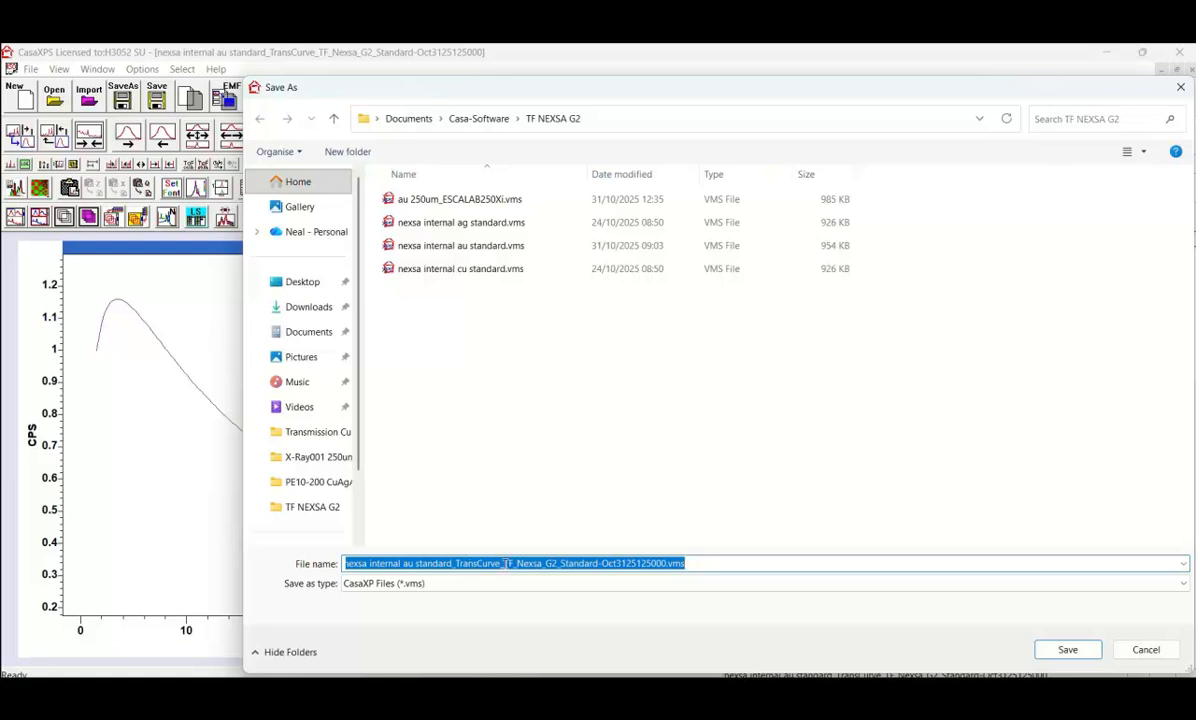
{"action": "left_click", "coordinate": [505, 563]}
{"action": "key", "text": "BackSpace"}
{"action": "key", "text": "BackSpace"}
{"action": "key", "text": "BackSpace"}
{"action": "key", "text": "BackSpace"}
{"action": "key", "text": "BackSpace"}
{"action": "key", "text": "BackSpace"}
{"action": "key", "text": "BackSpace"}
{"action": "key", "text": "BackSpace"}
{"action": "key", "text": "BackSpace"}
{"action": "key", "text": "BackSpace"}
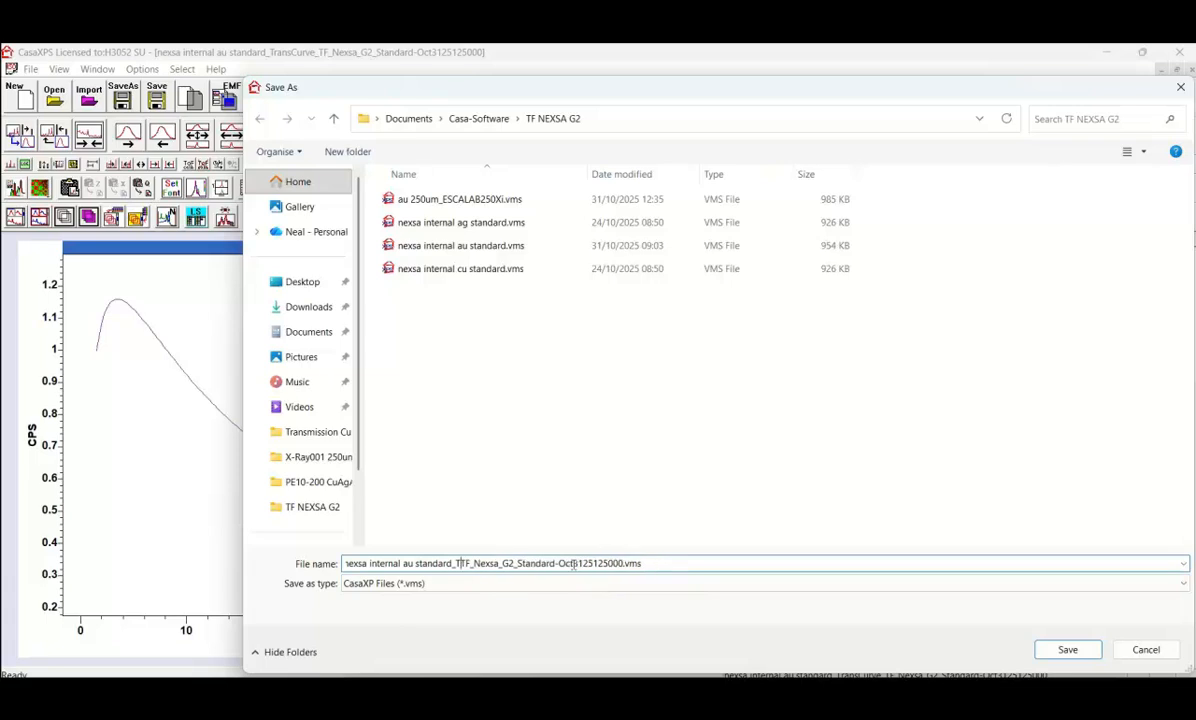
{"action": "key", "text": "BackSpace"}
{"action": "key", "text": "BackSpace"}
{"action": "key", "text": "BackSpace"}
{"action": "key", "text": "BackSpace"}
{"action": "key", "text": "BackSpace"}
{"action": "key", "text": "BackSpace"}
{"action": "key", "text": "BackSpace"}
{"action": "key", "text": "BackSpace"}
{"action": "key", "text": "BackSpace"}
{"action": "key", "text": "BackSpace"}
{"action": "key", "text": "BackSpace"}
{"action": "key", "text": "BackSpace"}
{"action": "key", "text": "BackSpace"}
{"action": "key", "text": "BackSpace"}
{"action": "key", "text": "BackSpace"}
{"action": "key", "text": "BackSpace"}
{"action": "key", "text": "BackSpace"}
{"action": "key", "text": "BackSpace"}
{"action": "key", "text": "BackSpace"}
{"action": "key", "text": "BackSpace"}
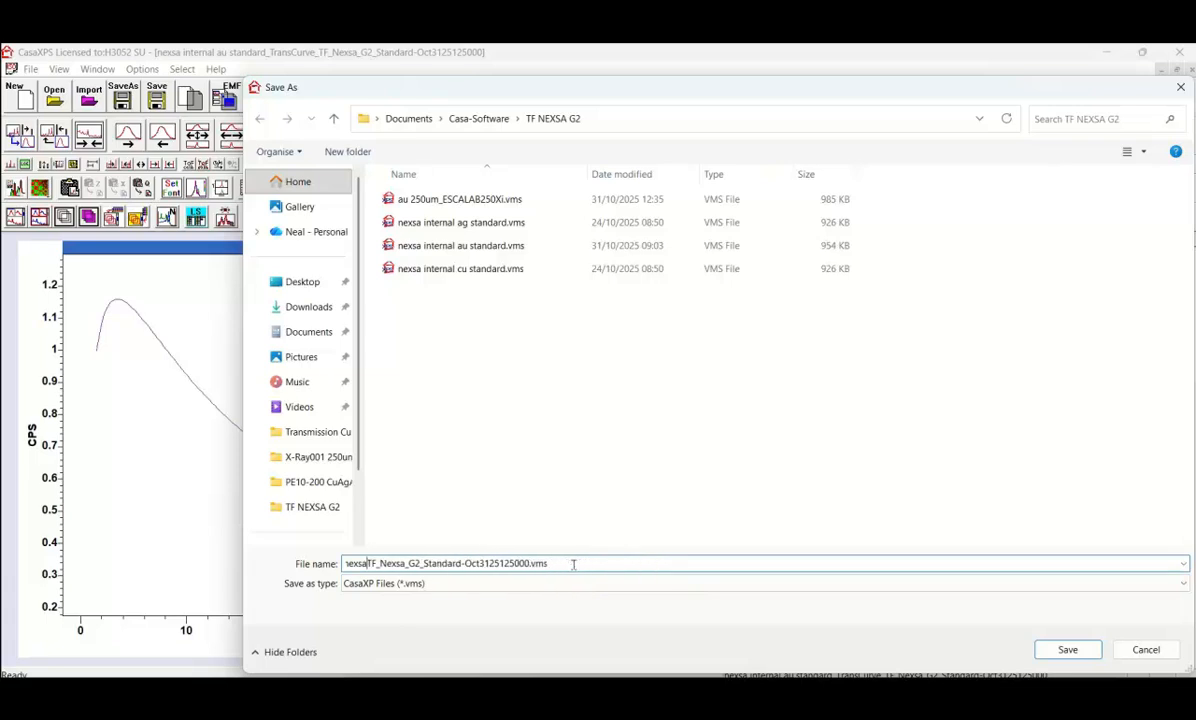
{"action": "key", "text": "BackSpace"}
{"action": "key", "text": "BackSpace"}
{"action": "key", "text": "BackSpace"}
{"action": "key", "text": "BackSpace"}
{"action": "key", "text": "BackSpace"}
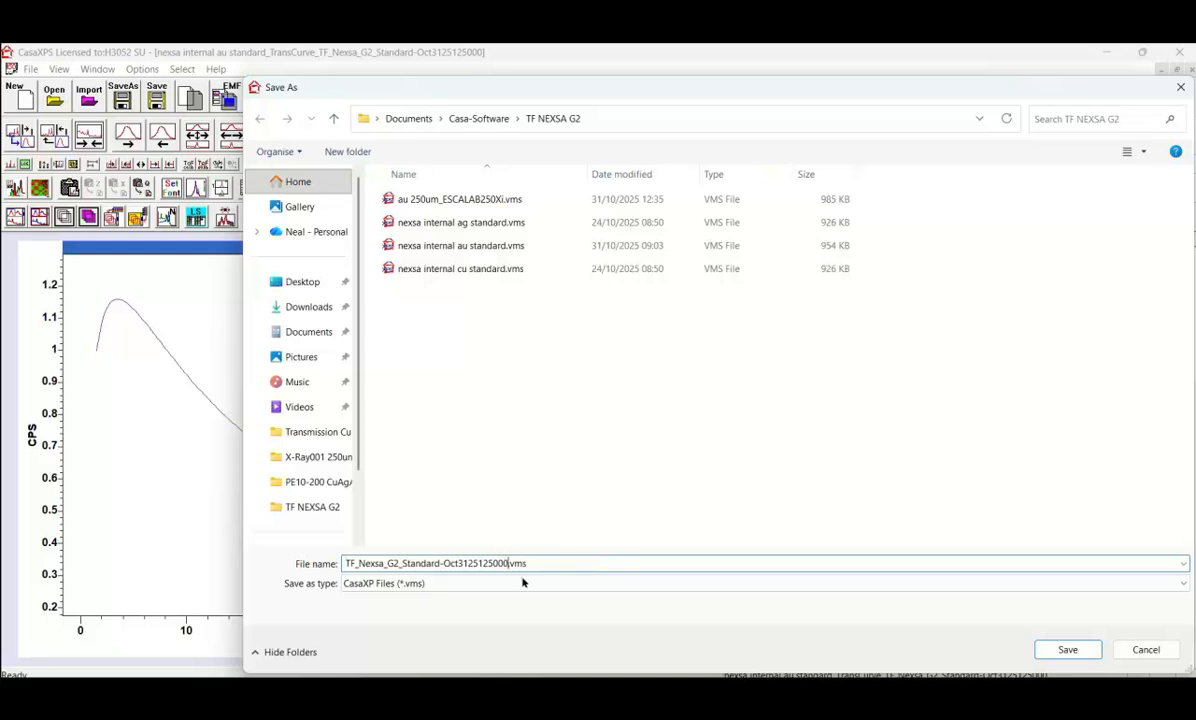
{"action": "key", "text": "BackSpace"}
{"action": "key", "text": "BackSpace"}
{"action": "key", "text": "BackSpace"}
{"action": "key", "text": "BackSpace"}
{"action": "key", "text": "BackSpace"}
{"action": "key", "text": "BackSpace"}
{"action": "key", "text": "BackSpace"}
{"action": "key", "text": "BackSpace"}
{"action": "key", "text": "BackSpace"}
{"action": "key", "text": "BackSpace"}
{"action": "key", "text": "BackSpace"}
{"action": "key", "text": "BackSpace"}
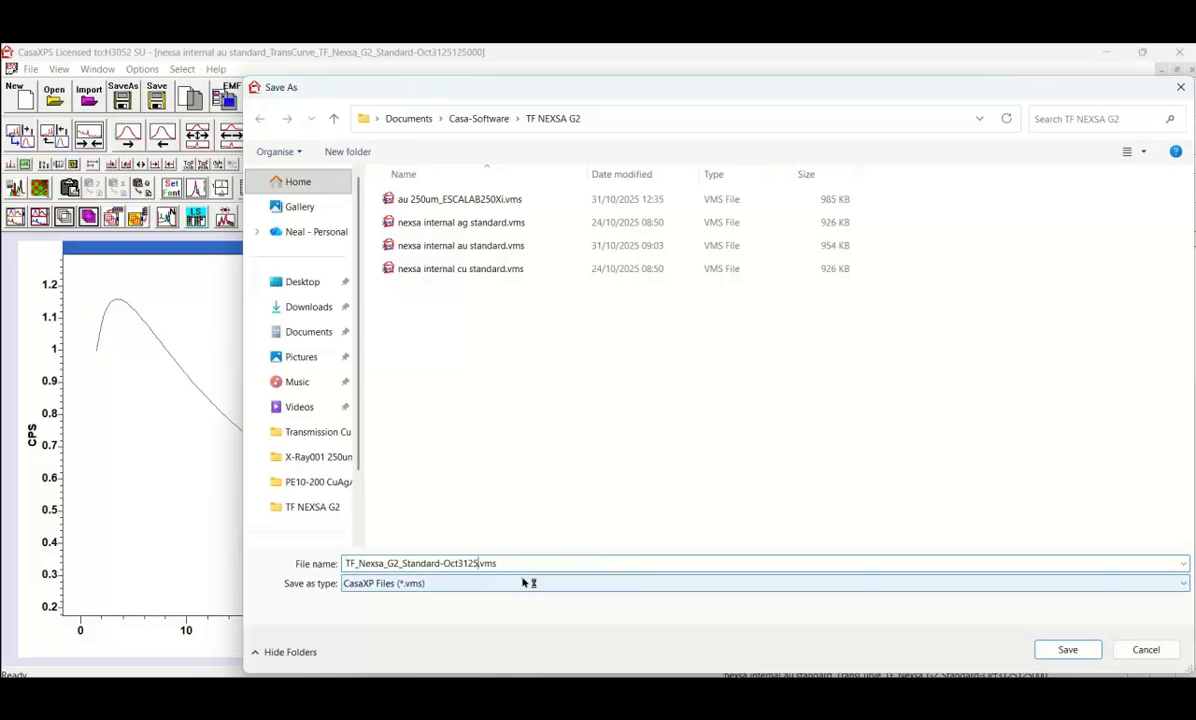
{"action": "key", "text": "BackSpace"}
{"action": "key", "text": "BackSpace"}
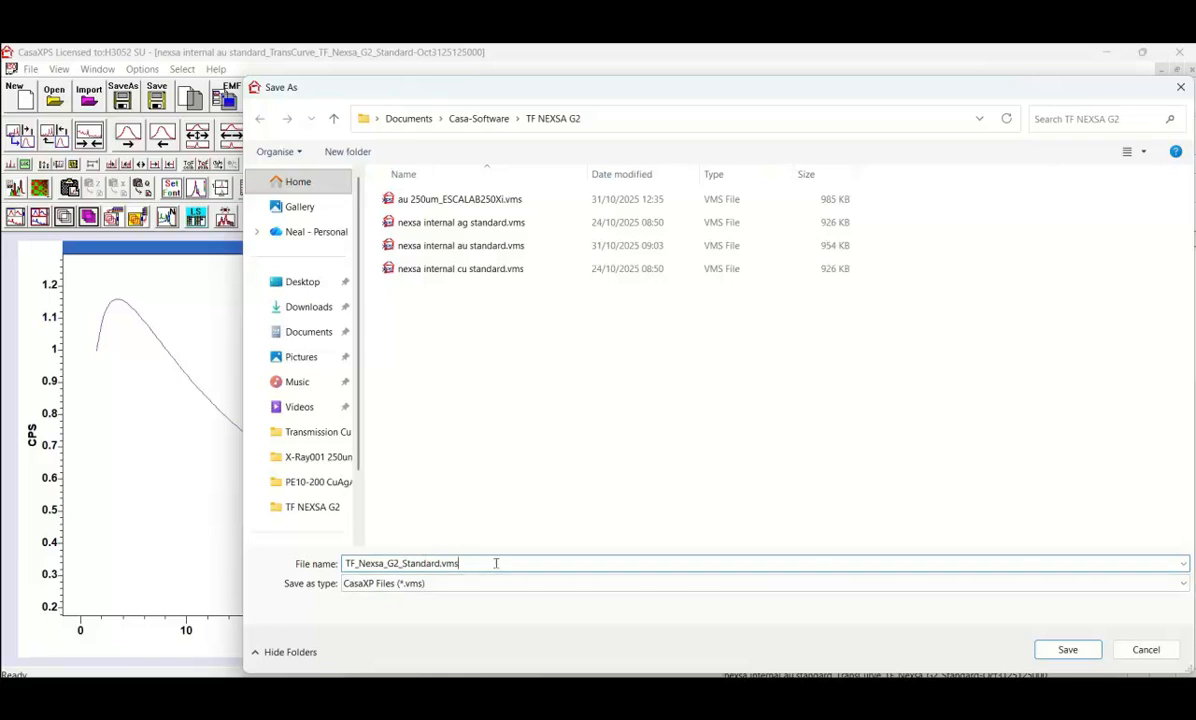
{"action": "key", "text": "Return"}
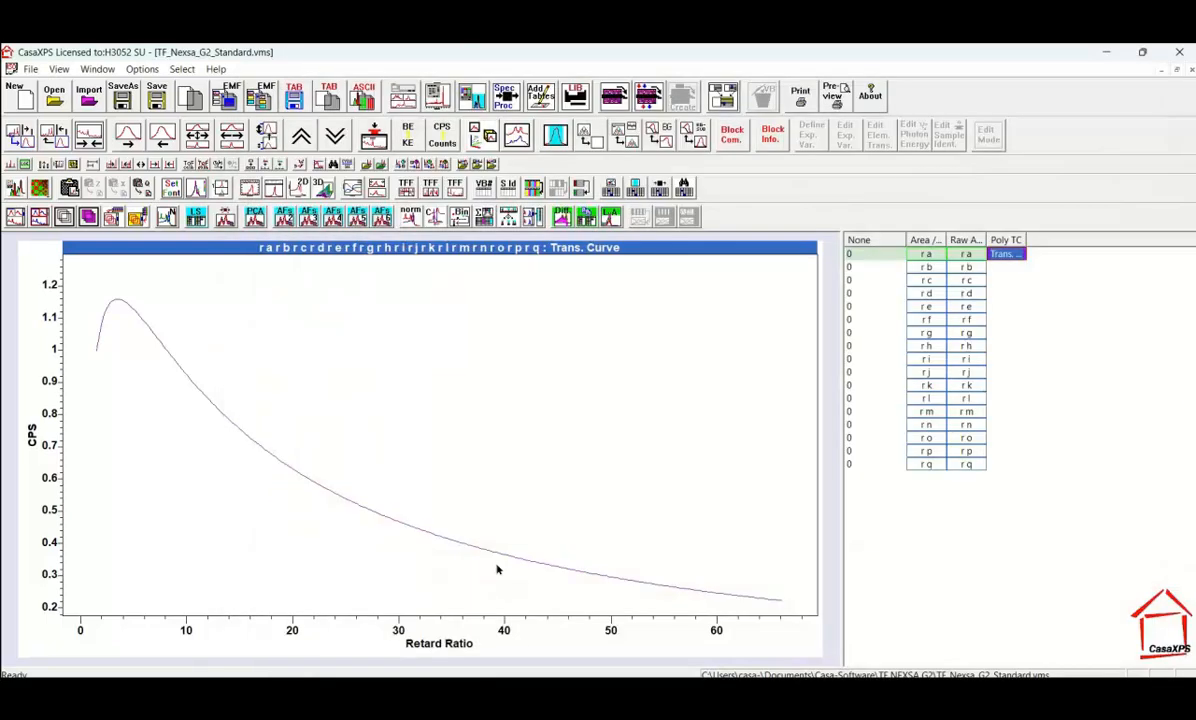
{"action": "left_click", "coordinate": [1191, 70]}
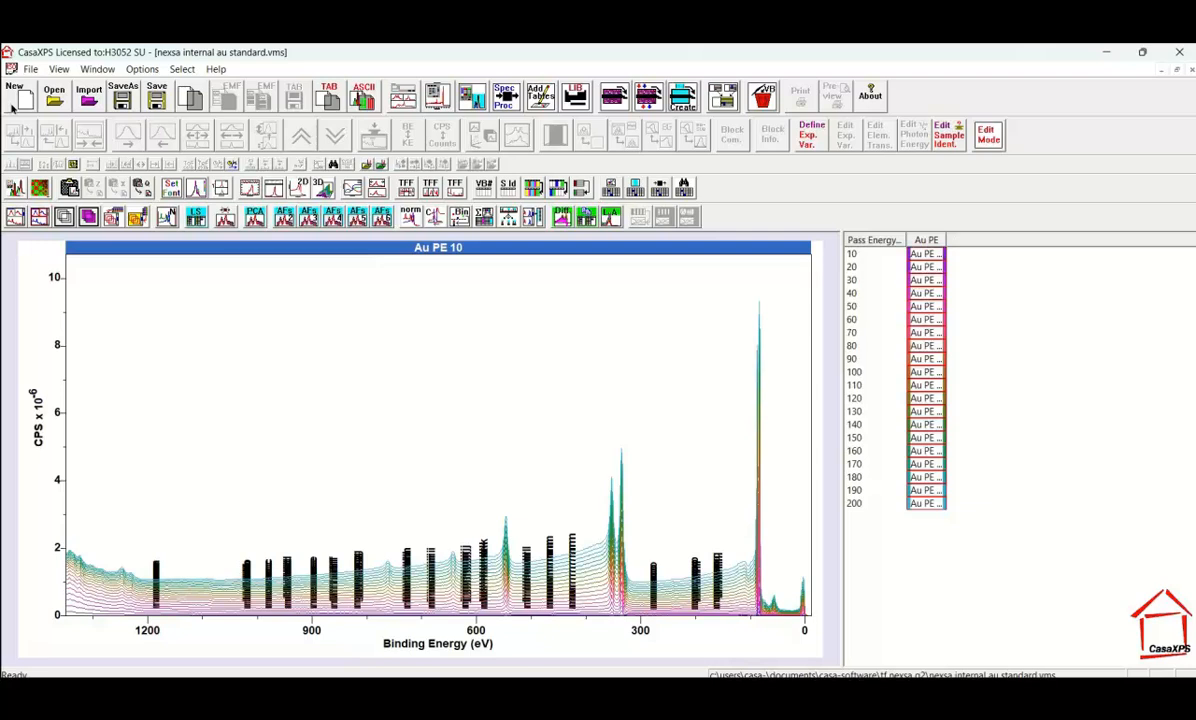
Step: Switch to the ESCALAB250Xi TransCurve file, save it as TF_ESCALAB250Xi_Standard.vms in the TF NEXSA G2 folder, and close it
{"action": "left_click", "coordinate": [88, 68]}
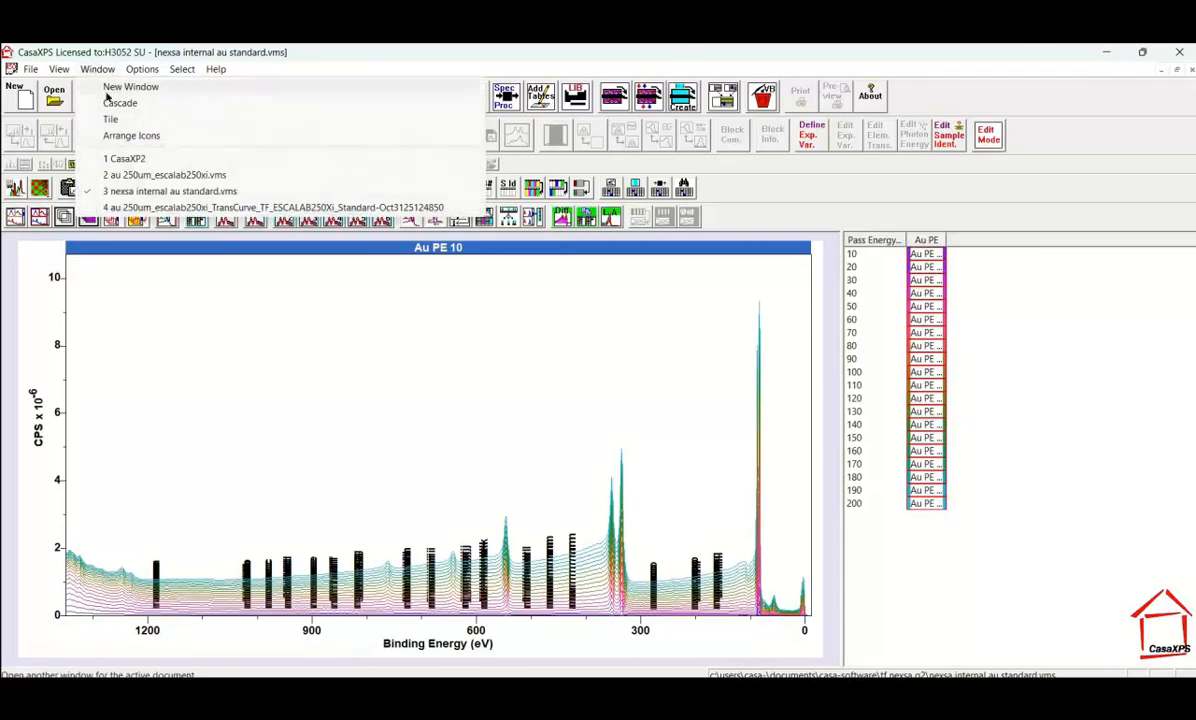
{"action": "left_click", "coordinate": [222, 208]}
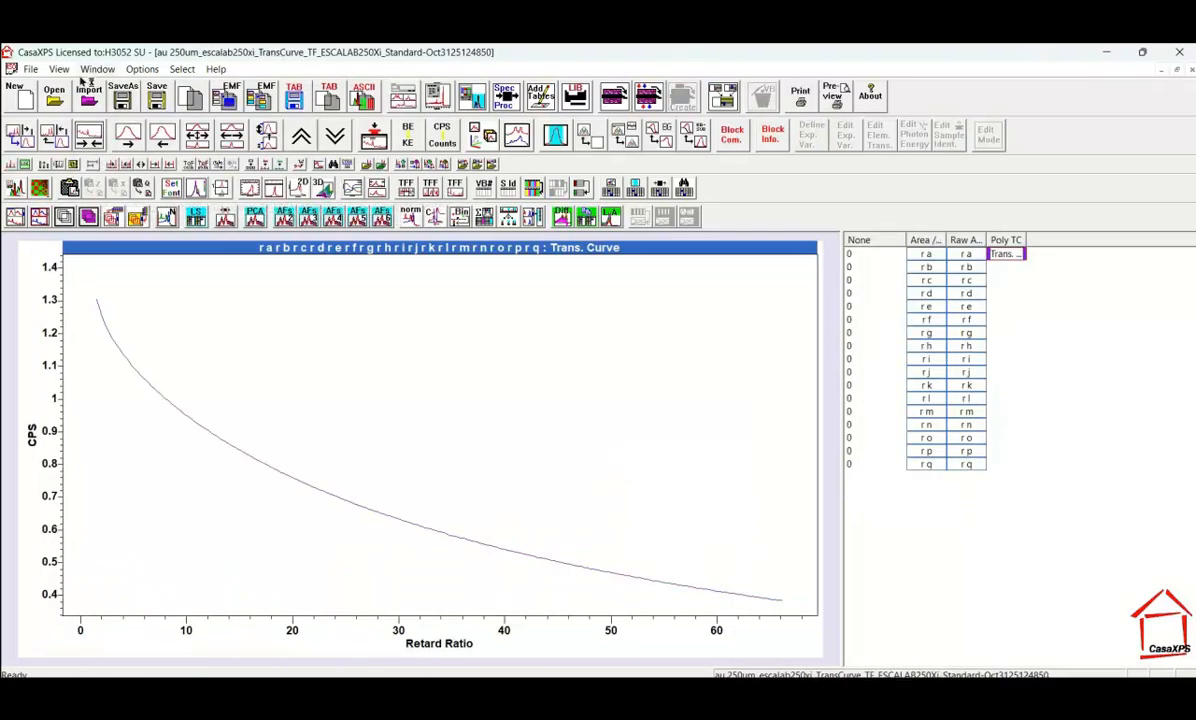
{"action": "left_click", "coordinate": [32, 69]}
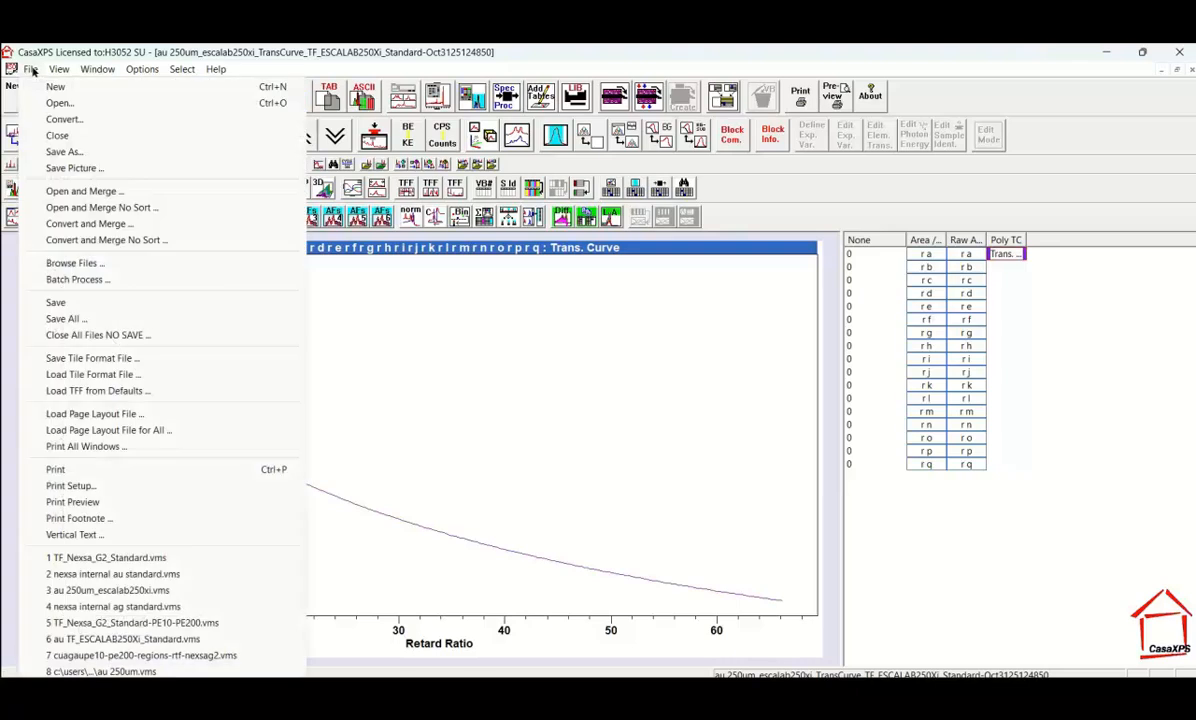
{"action": "left_click", "coordinate": [60, 152]}
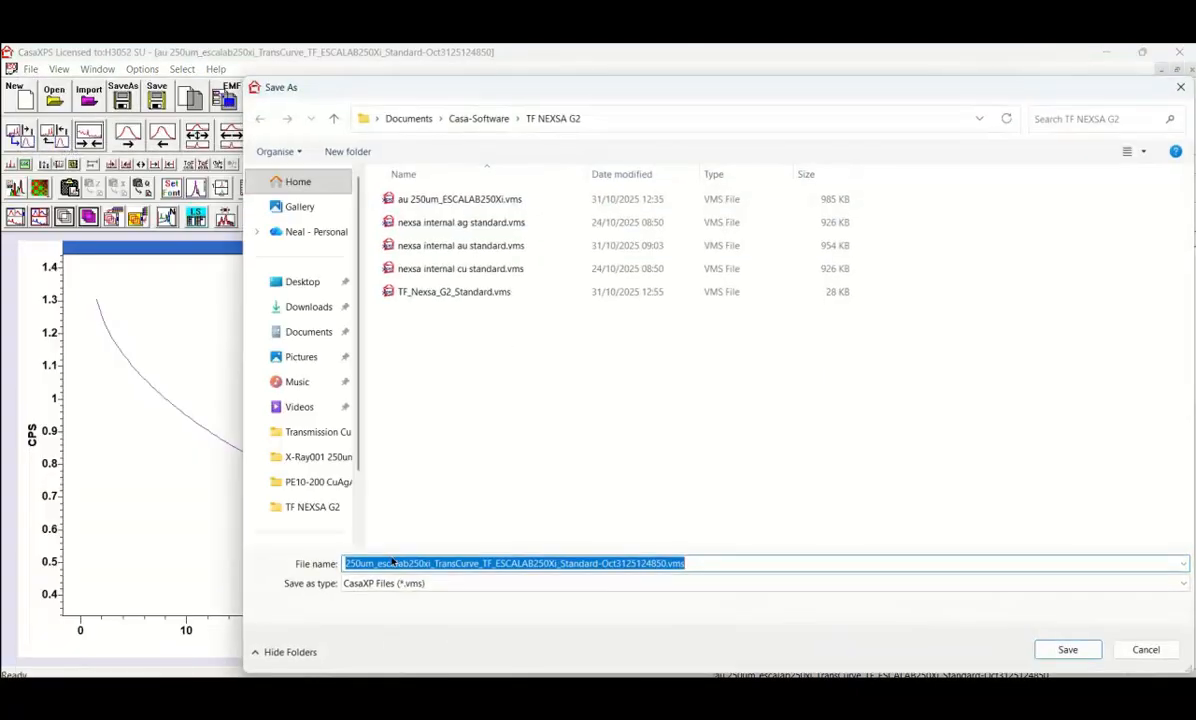
{"action": "left_click", "coordinate": [441, 565]}
{"action": "left_click_drag", "start_coordinate": [441, 565], "coordinate": [336, 570]}
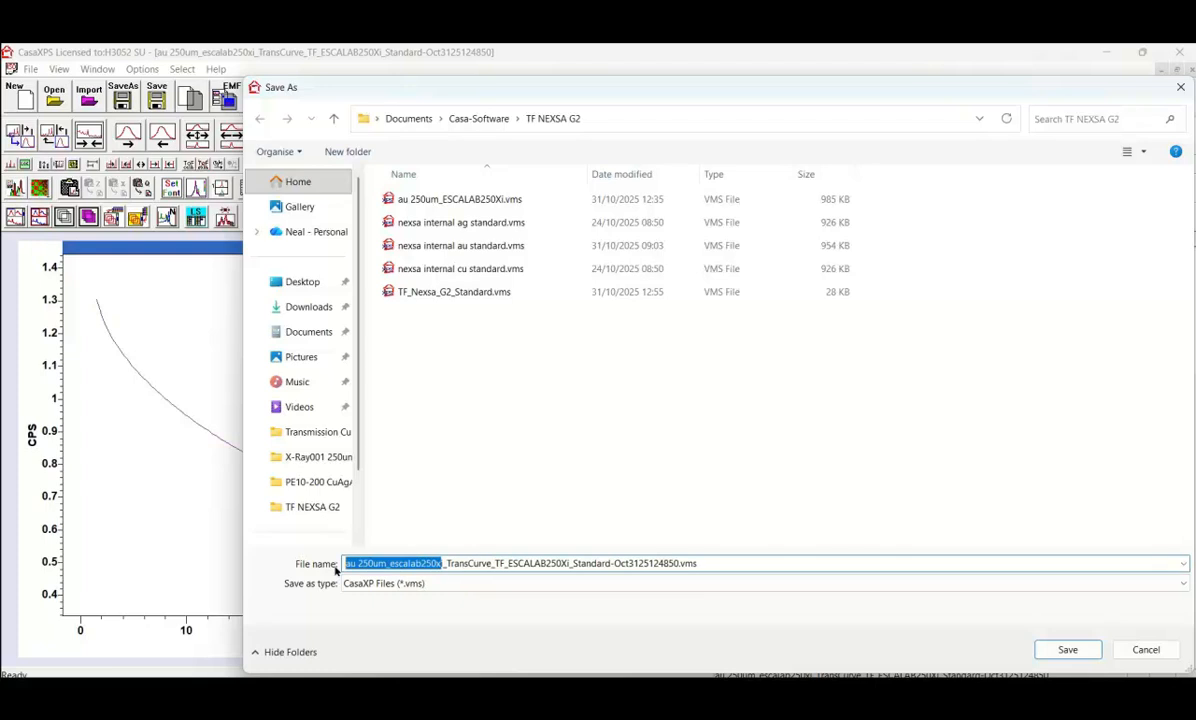
{"action": "left_click", "coordinate": [357, 563]}
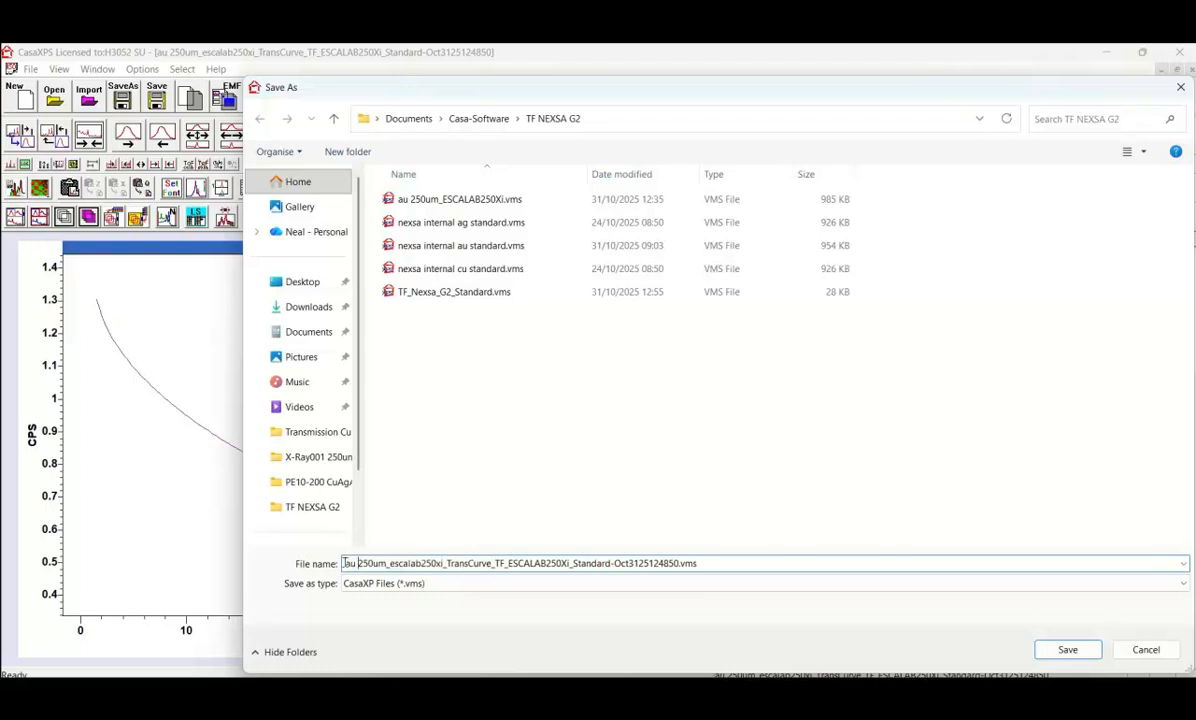
{"action": "left_click", "coordinate": [343, 563]}
{"action": "key", "text": "Delete"}
{"action": "key", "text": "Delete"}
{"action": "key", "text": "Delete"}
{"action": "key", "text": "Delete"}
{"action": "key", "text": "Delete"}
{"action": "key", "text": "Delete"}
{"action": "key", "text": "Delete"}
{"action": "key", "text": "Delete"}
{"action": "key", "text": "Delete"}
{"action": "key", "text": "Delete"}
{"action": "key", "text": "Delete"}
{"action": "key", "text": "Delete"}
{"action": "key", "text": "Delete"}
{"action": "key", "text": "Delete"}
{"action": "key", "text": "Delete"}
{"action": "key", "text": "Delete"}
{"action": "key", "text": "Delete"}
{"action": "key", "text": "Delete"}
{"action": "key", "text": "Delete"}
{"action": "key", "text": "Delete"}
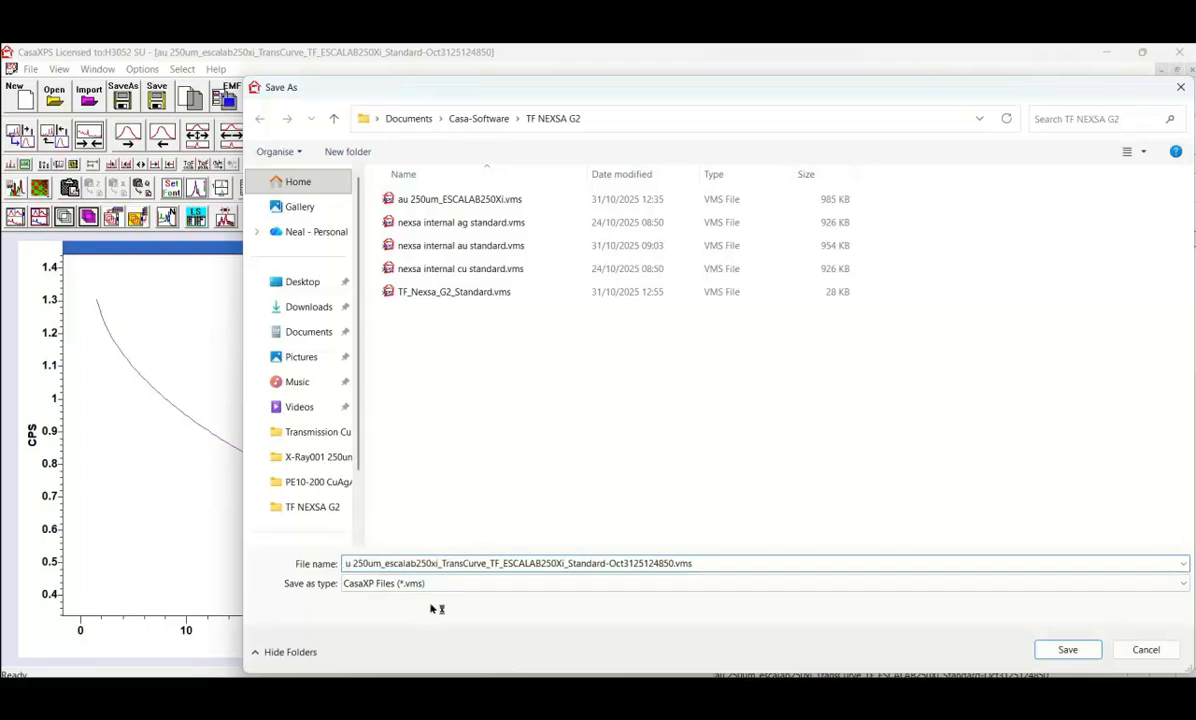
{"action": "key", "text": "Delete"}
{"action": "key", "text": "Delete"}
{"action": "key", "text": "Delete"}
{"action": "key", "text": "Delete"}
{"action": "key", "text": "Delete"}
{"action": "key", "text": "Delete"}
{"action": "key", "text": "Delete"}
{"action": "key", "text": "Delete"}
{"action": "key", "text": "Delete"}
{"action": "key", "text": "Delete"}
{"action": "key", "text": "Delete"}
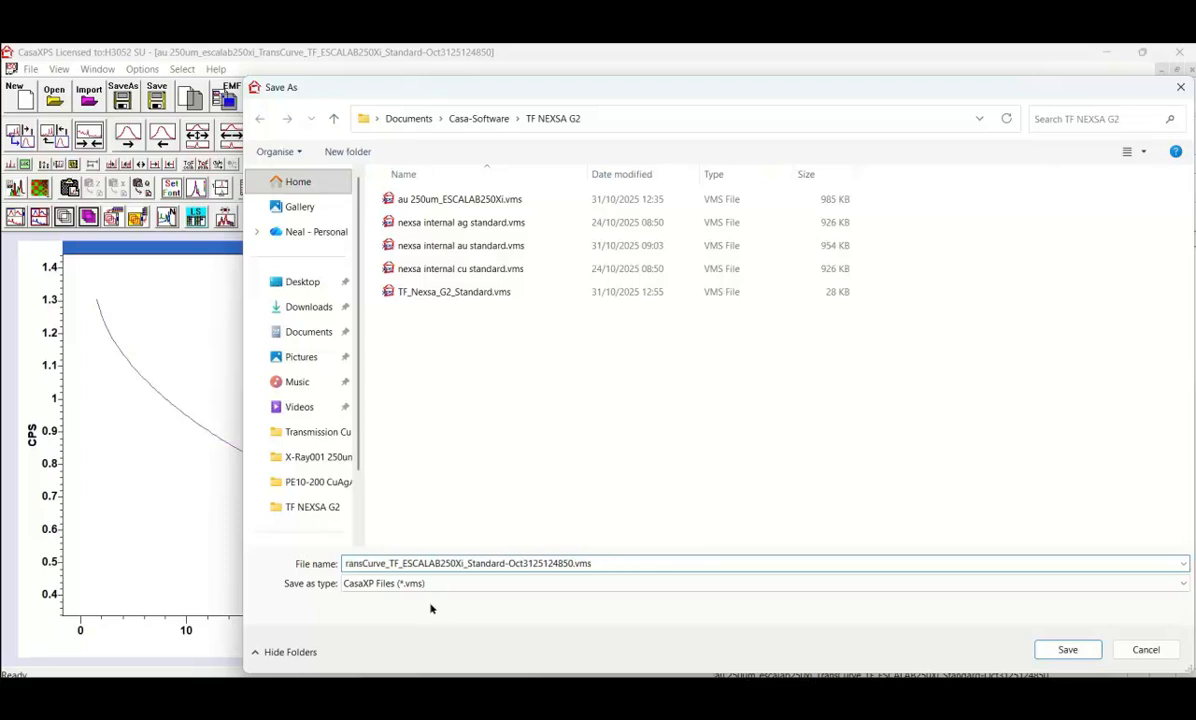
{"action": "key", "text": "Delete"}
{"action": "key", "text": "Delete"}
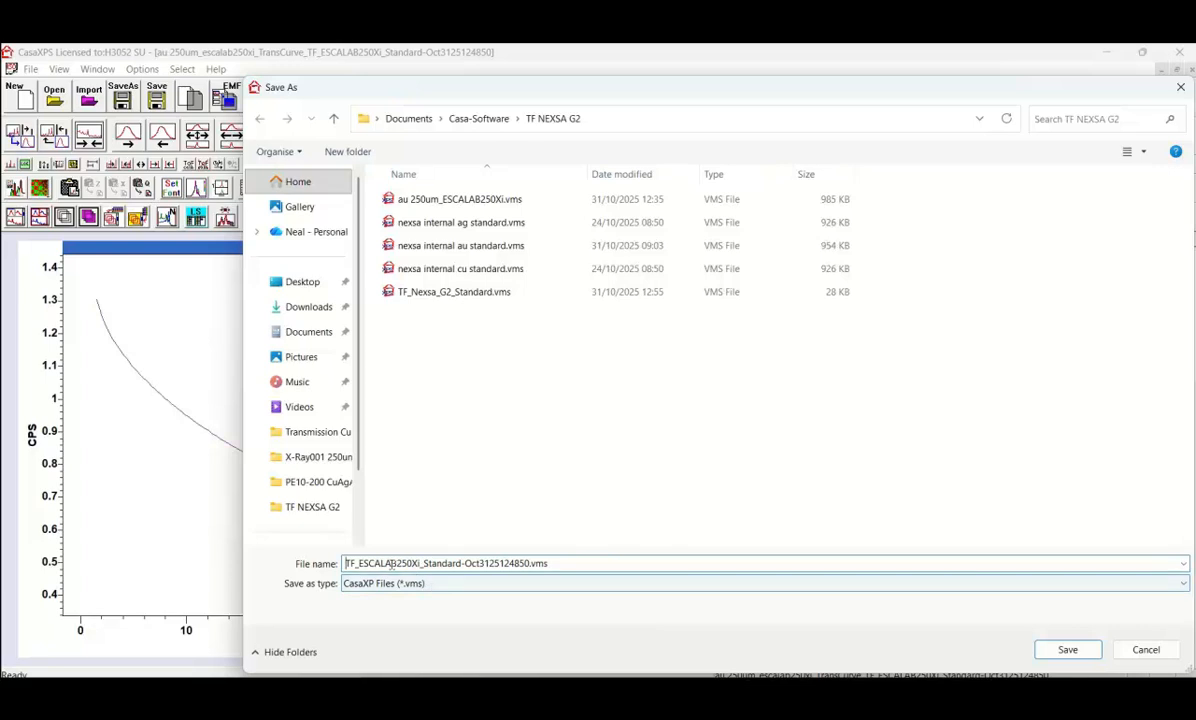
{"action": "left_click", "coordinate": [531, 563]}
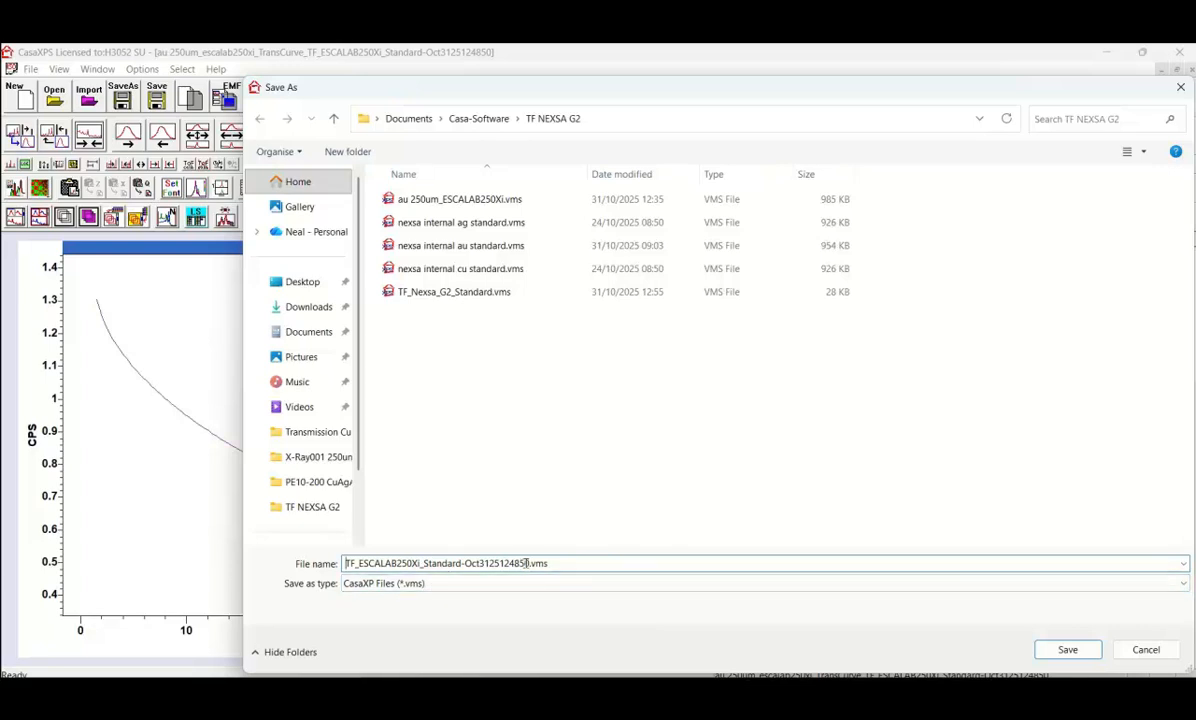
{"action": "key", "text": "BackSpace"}
{"action": "key", "text": "BackSpace"}
{"action": "key", "text": "BackSpace"}
{"action": "key", "text": "BackSpace"}
{"action": "key", "text": "BackSpace"}
{"action": "key", "text": "BackSpace"}
{"action": "key", "text": "BackSpace"}
{"action": "key", "text": "BackSpace"}
{"action": "key", "text": "BackSpace"}
{"action": "key", "text": "BackSpace"}
{"action": "key", "text": "BackSpace"}
{"action": "key", "text": "BackSpace"}
{"action": "key", "text": "BackSpace"}
{"action": "key", "text": "BackSpace"}
{"action": "left_click", "coordinate": [1054, 649]}
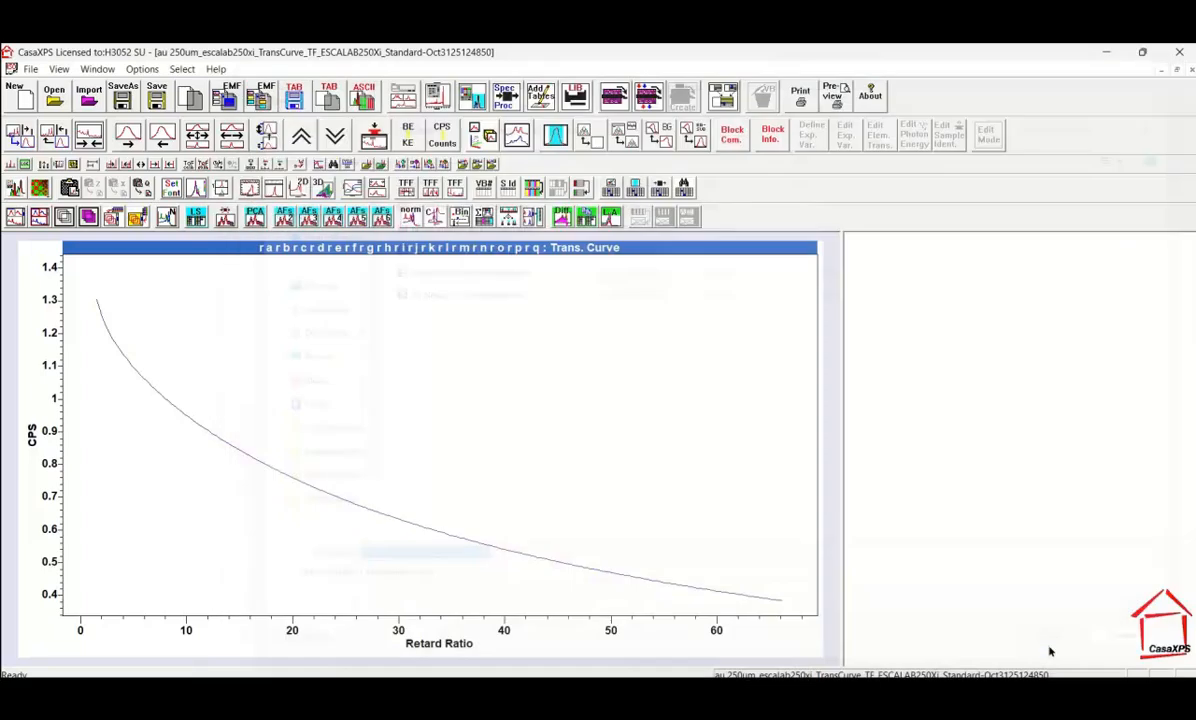
{"action": "left_click", "coordinate": [1189, 70]}
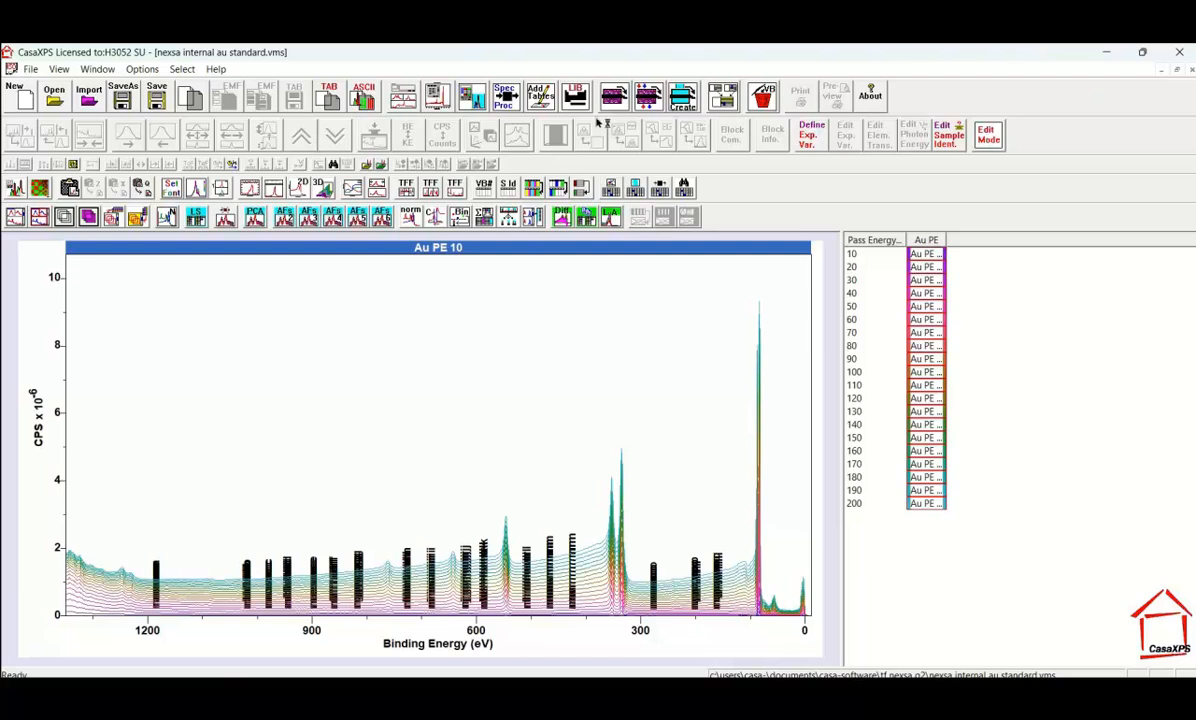
Step: Add the transmission function from TF_Nexsa_G2_Standard.vms to all pass energy 10 to 200 Nexsa gold spectra
{"action": "left_click", "coordinate": [480, 92]}
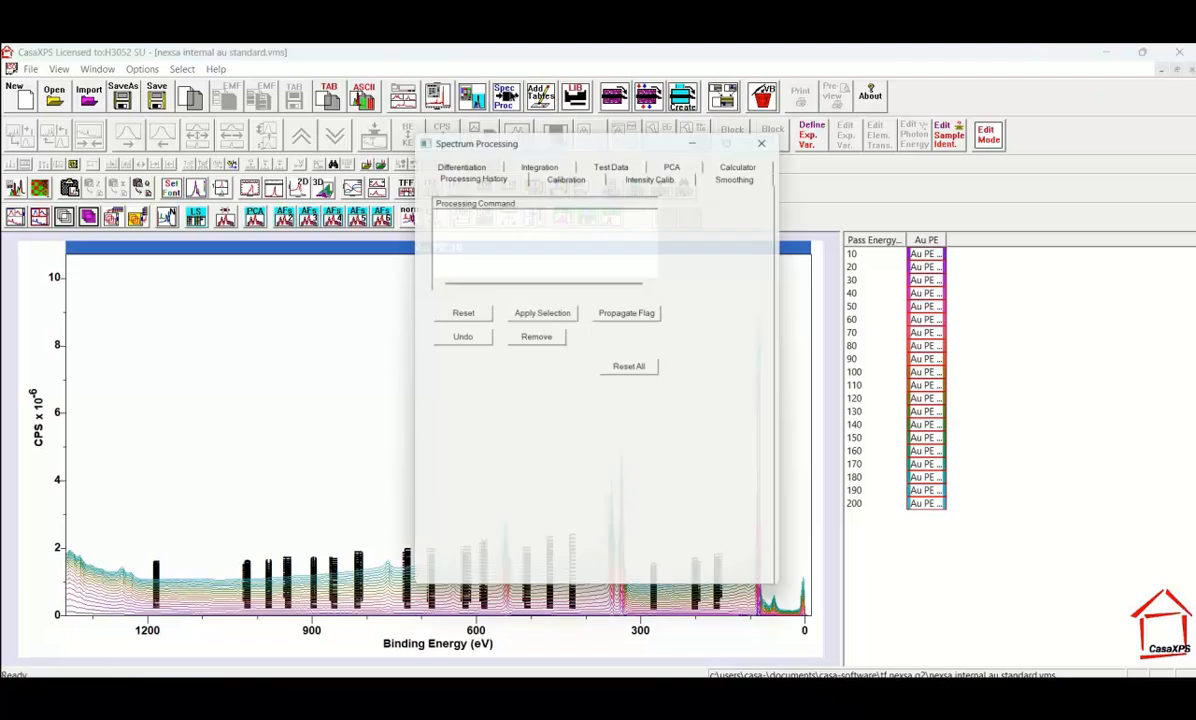
{"action": "left_click", "coordinate": [633, 172]}
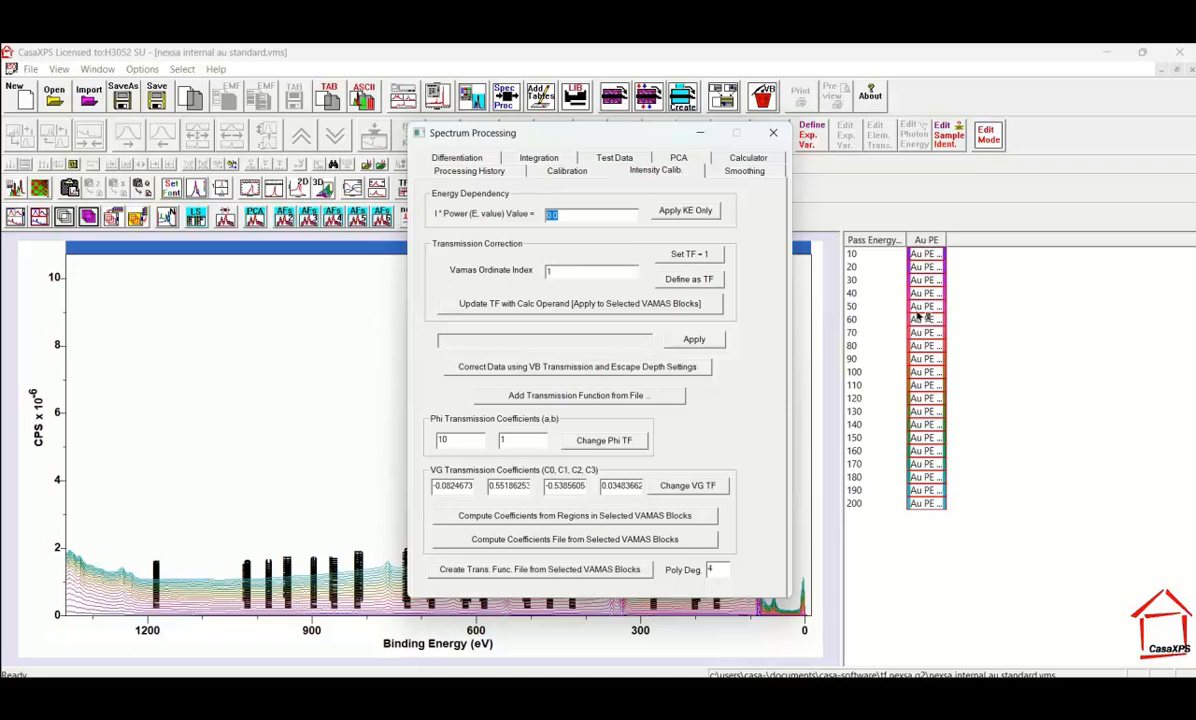
{"action": "left_click", "coordinate": [930, 243]}
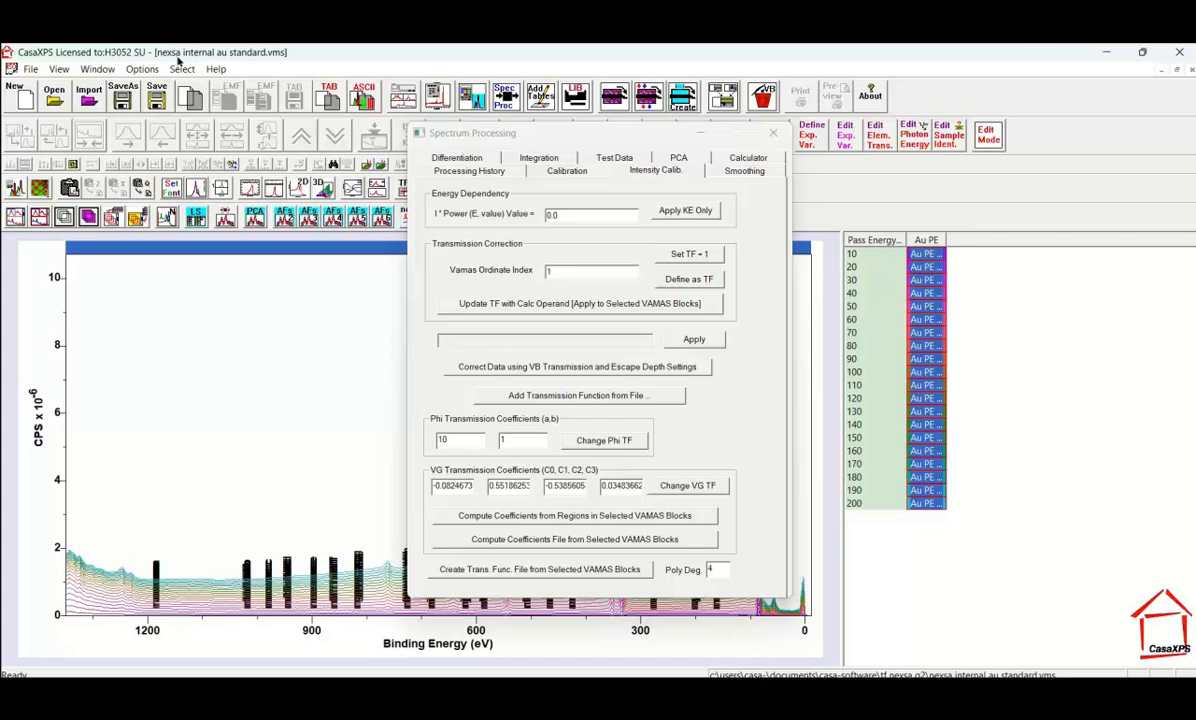
{"action": "left_click", "coordinate": [521, 396]}
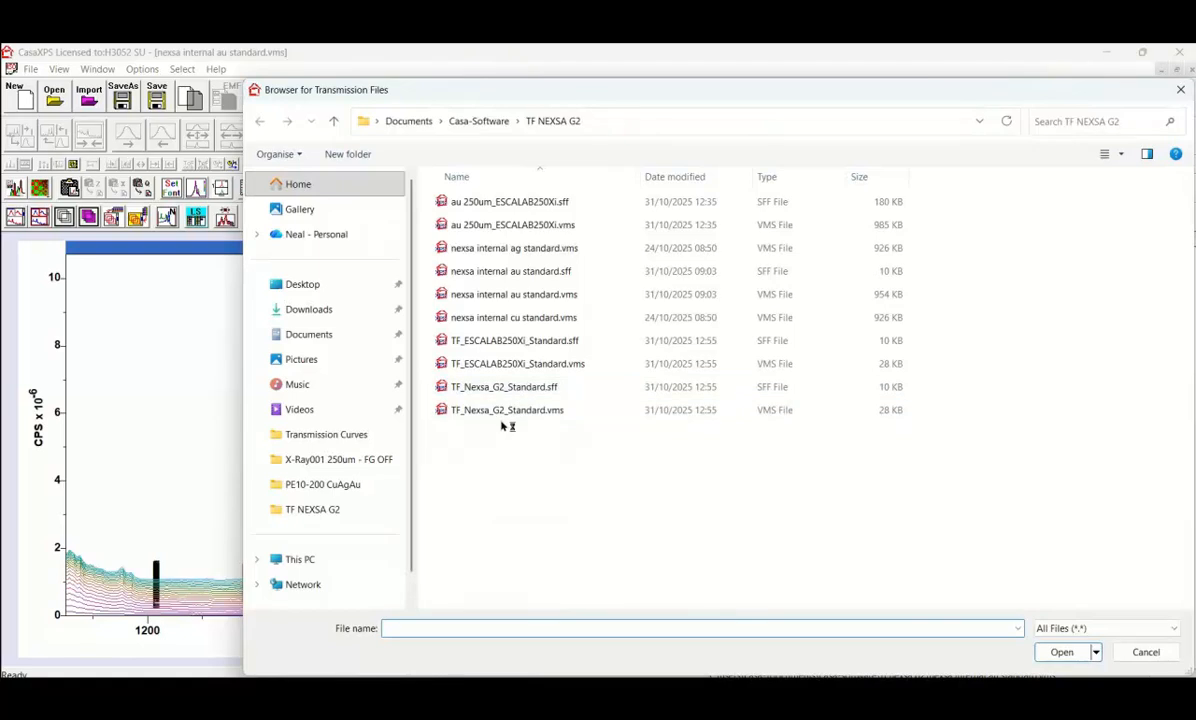
{"action": "left_click", "coordinate": [441, 412]}
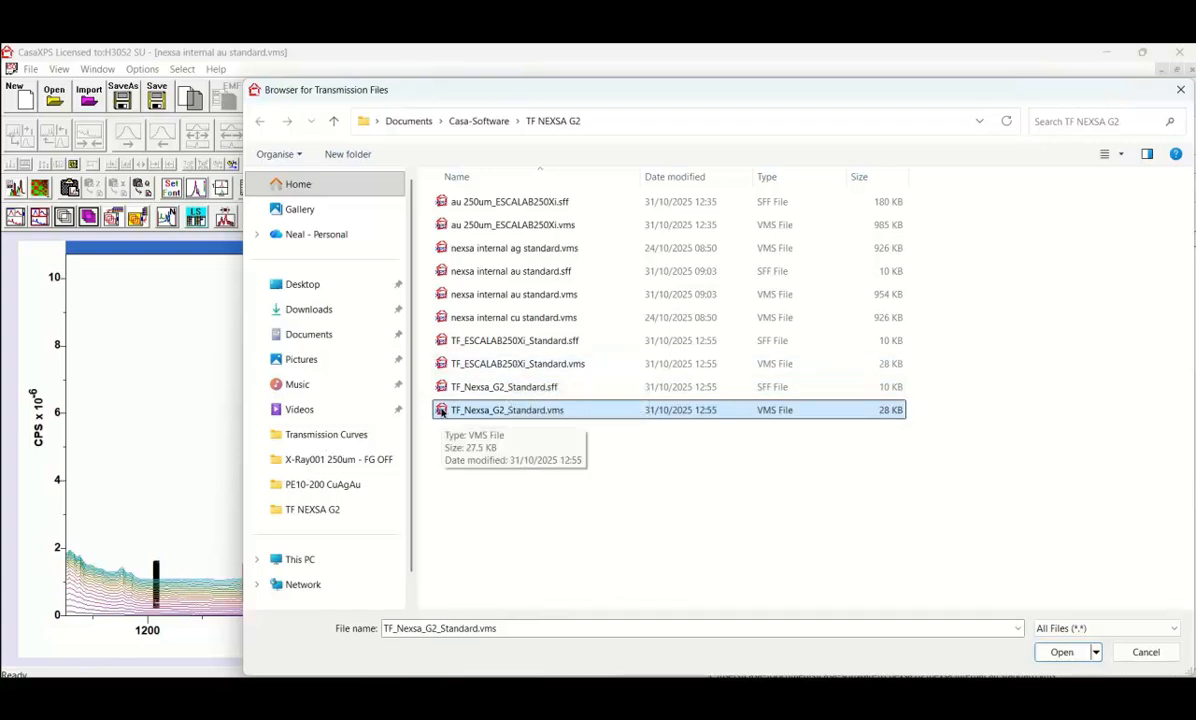
{"action": "left_click", "coordinate": [1060, 651]}
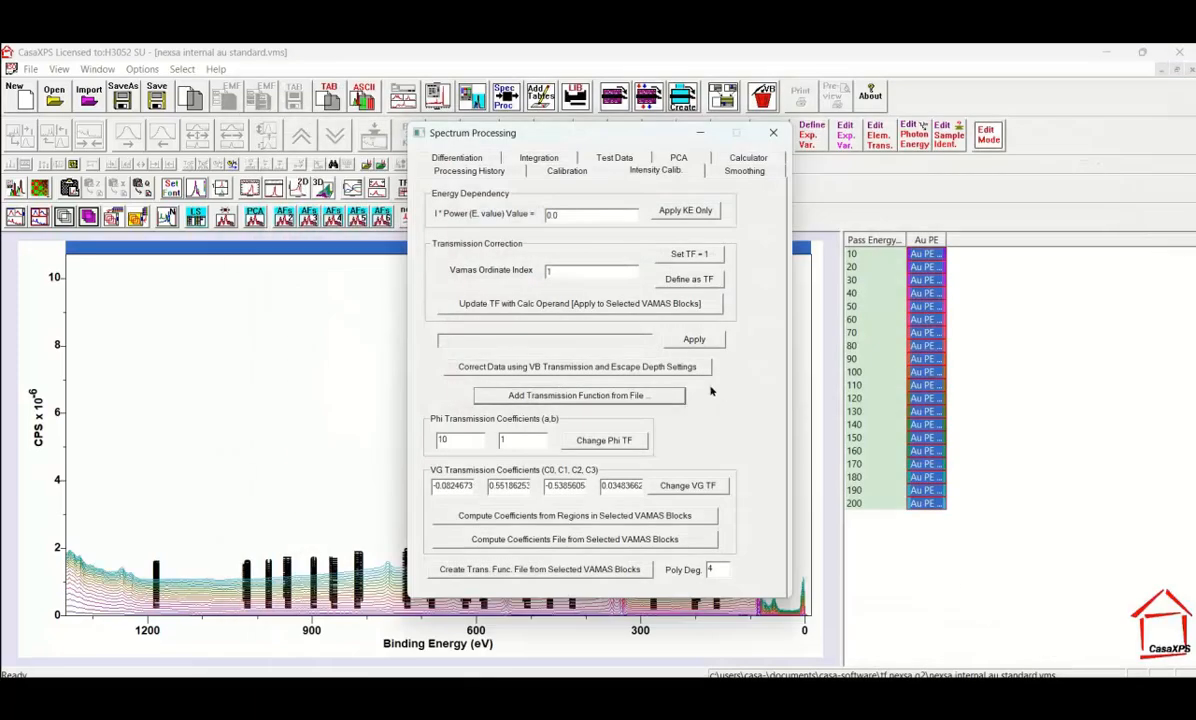
{"action": "left_click", "coordinate": [772, 132]}
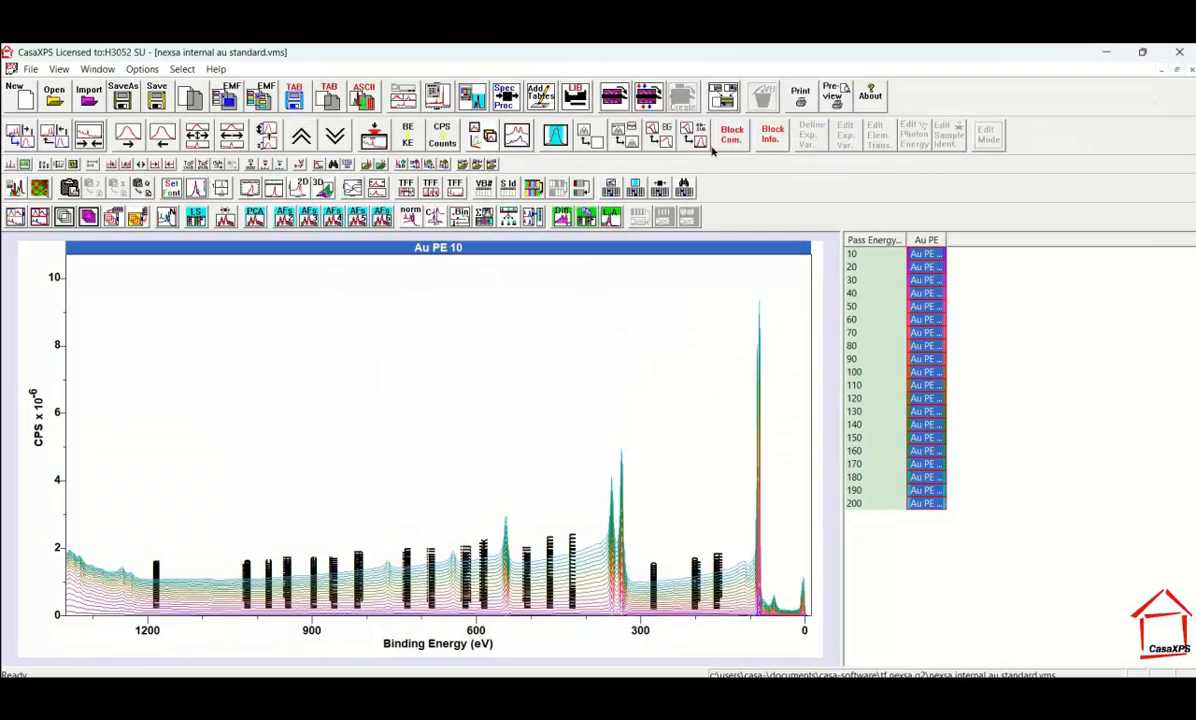
Step: Examine the Nexsa block comment for the recorded transmission file path, then close it without editing
{"action": "left_click", "coordinate": [730, 135]}
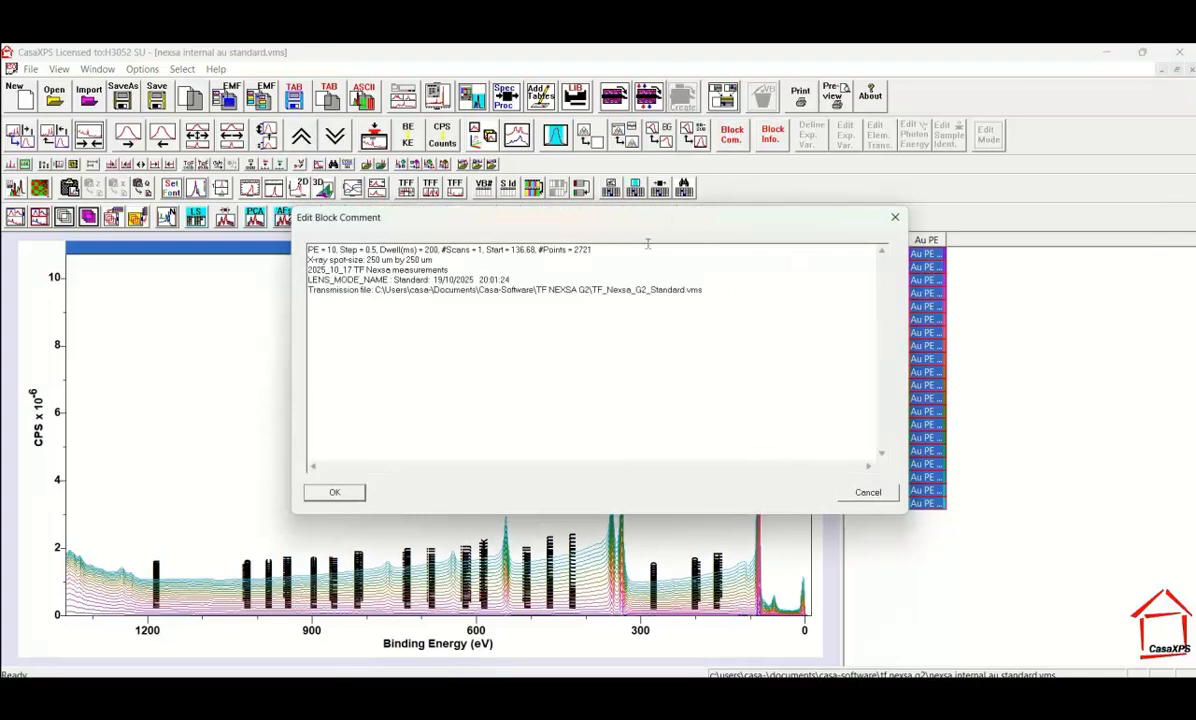
{"action": "left_click_drag", "start_coordinate": [706, 291], "coordinate": [303, 293]}
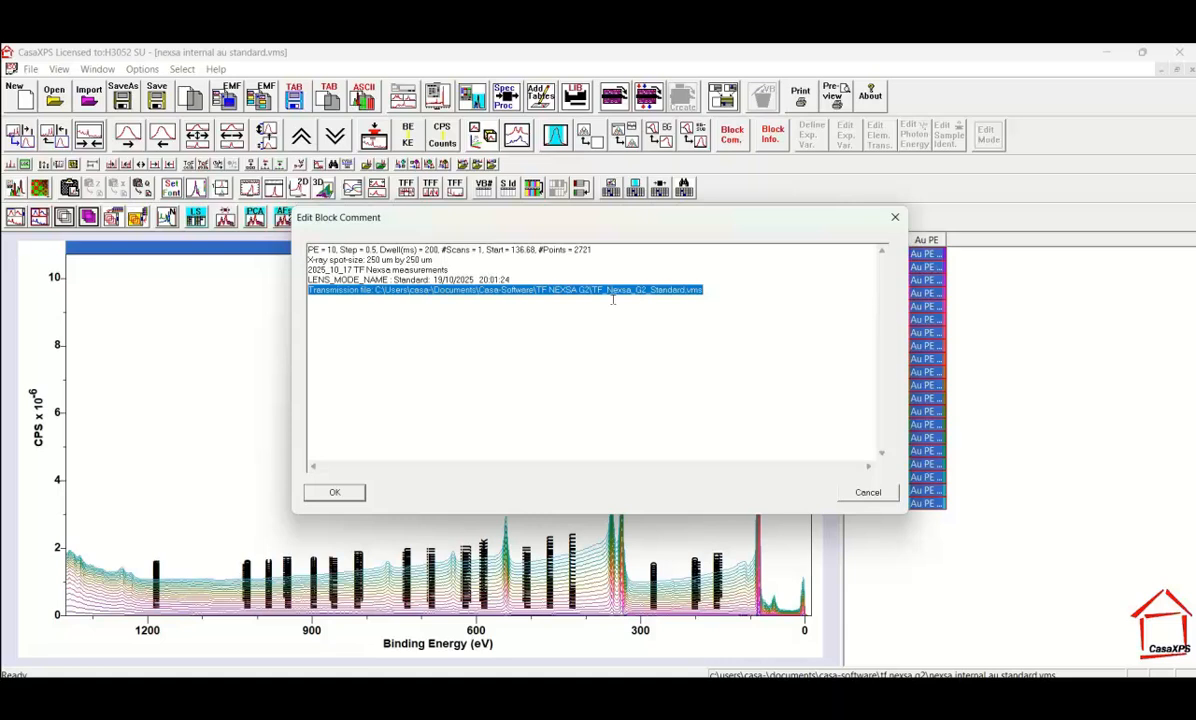
{"action": "left_click", "coordinate": [896, 218]}
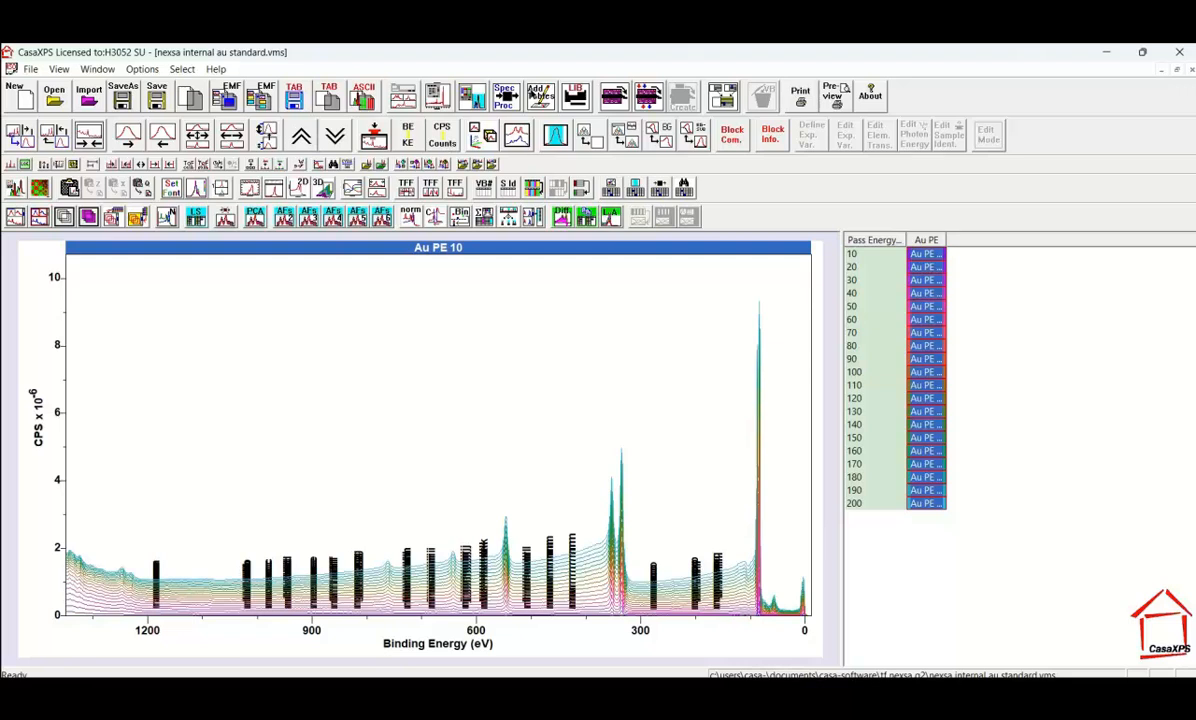
Step: Apply the intensity calibration to the Nexsa gold data and propagate the processing to all pass energy 10 to 200 spectra
{"action": "left_click", "coordinate": [500, 92]}
{"action": "left_click_drag", "start_coordinate": [577, 137], "coordinate": [910, 170]}
{"action": "left_click", "coordinate": [989, 205]}
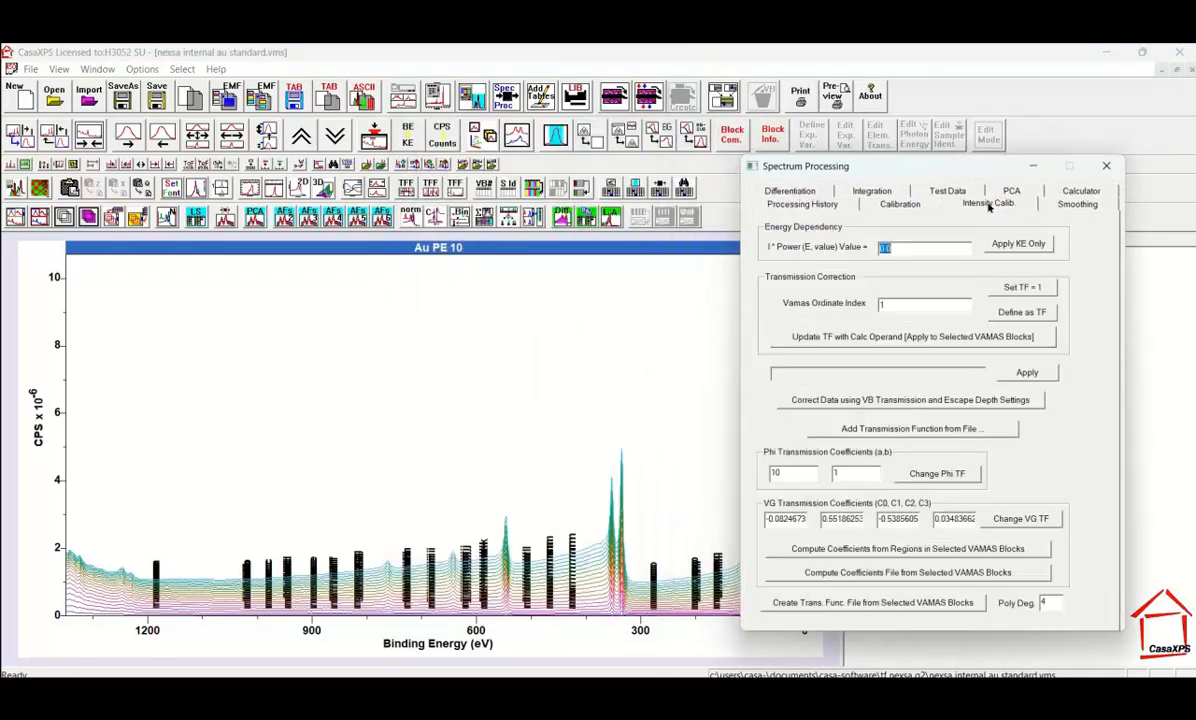
{"action": "left_click", "coordinate": [1015, 376]}
{"action": "right_click", "coordinate": [352, 351]}
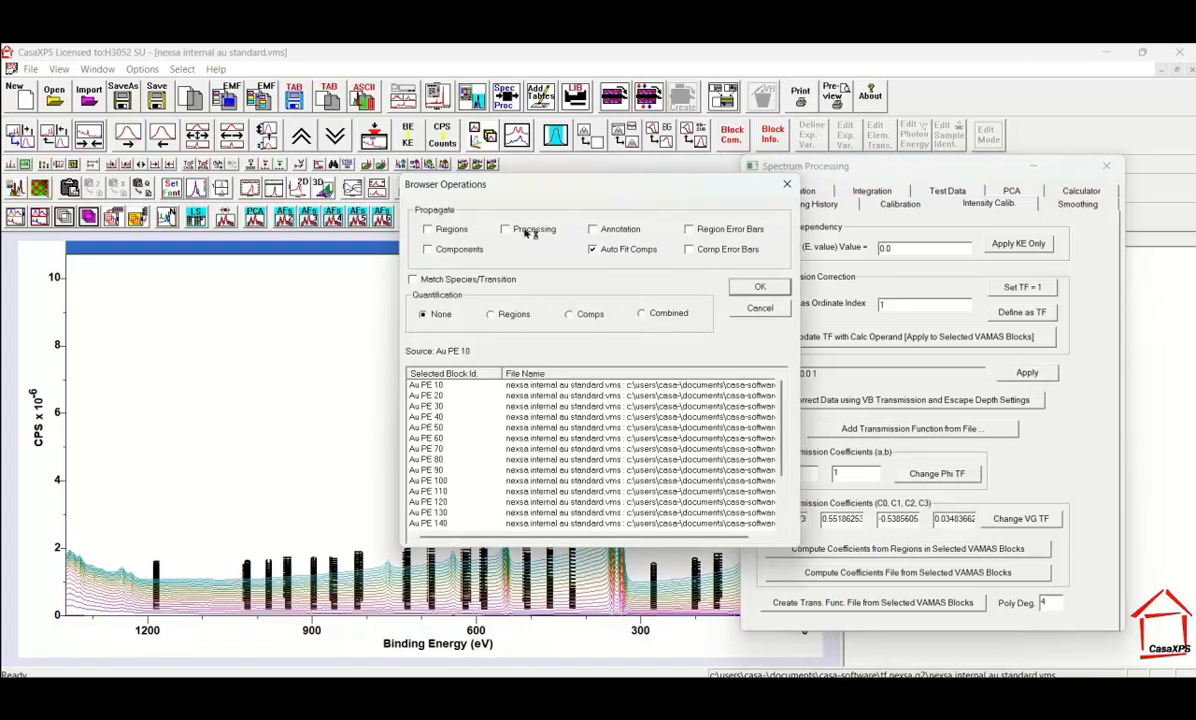
{"action": "left_click", "coordinate": [525, 230]}
{"action": "left_click", "coordinate": [759, 287]}
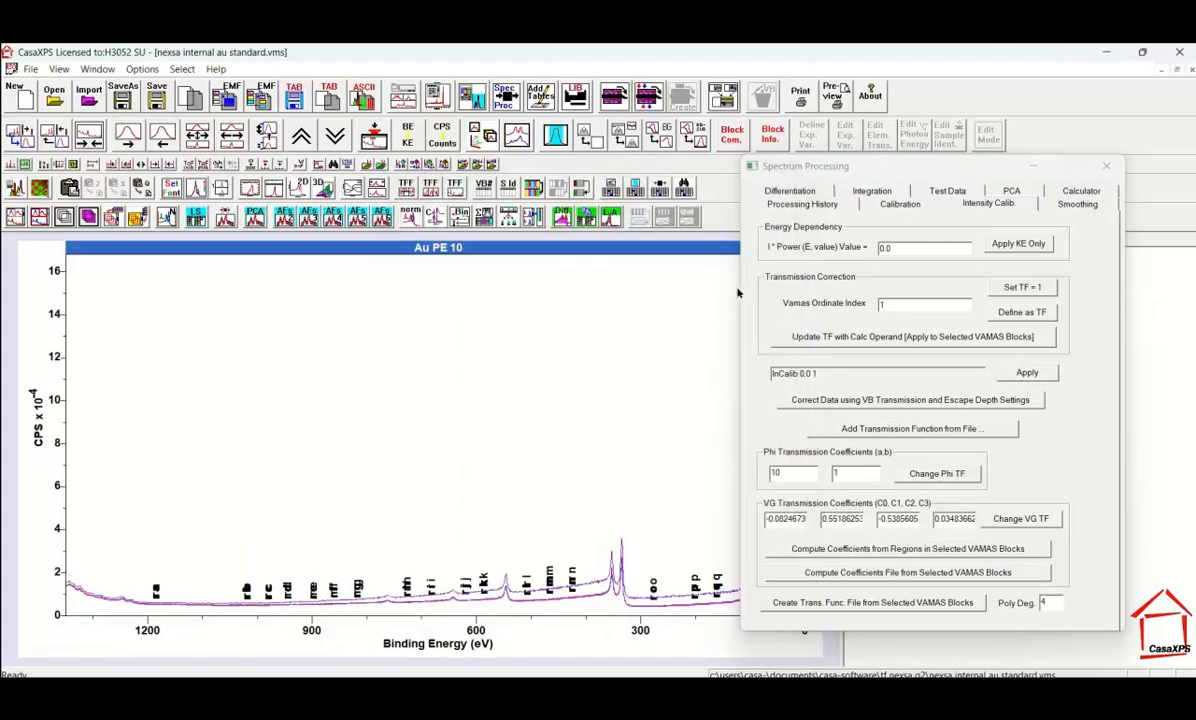
{"action": "left_click_drag", "start_coordinate": [1040, 166], "coordinate": [1055, 212]}
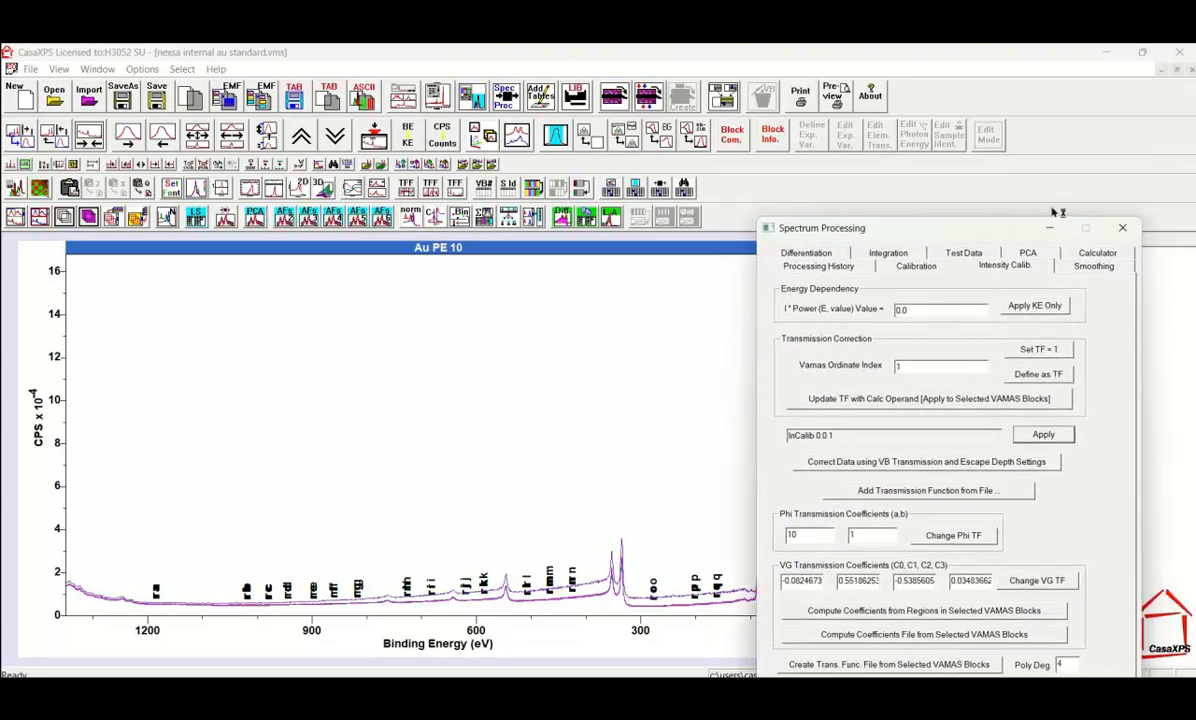
{"action": "left_click", "coordinate": [1123, 228]}
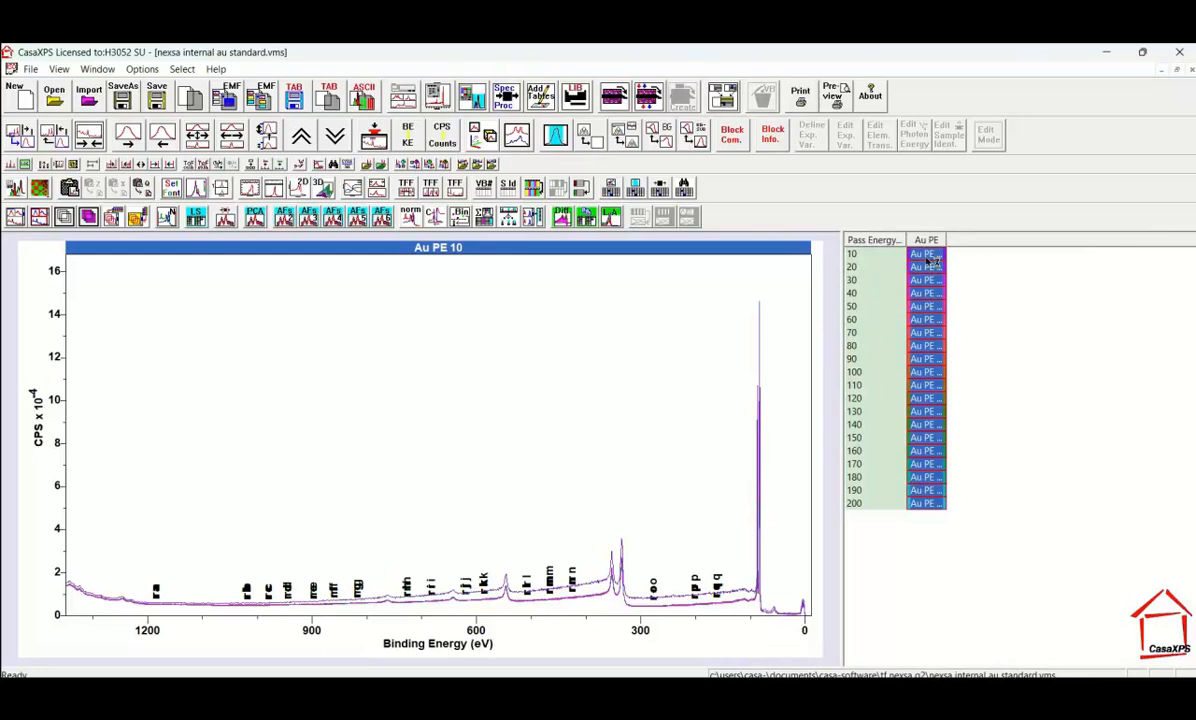
Step: Overlay only the pass energy 20 to 200 Nexsa spectra and zoom in on the Au peak pair between about 124 and 56 eV
{"action": "left_click", "coordinate": [920, 258]}
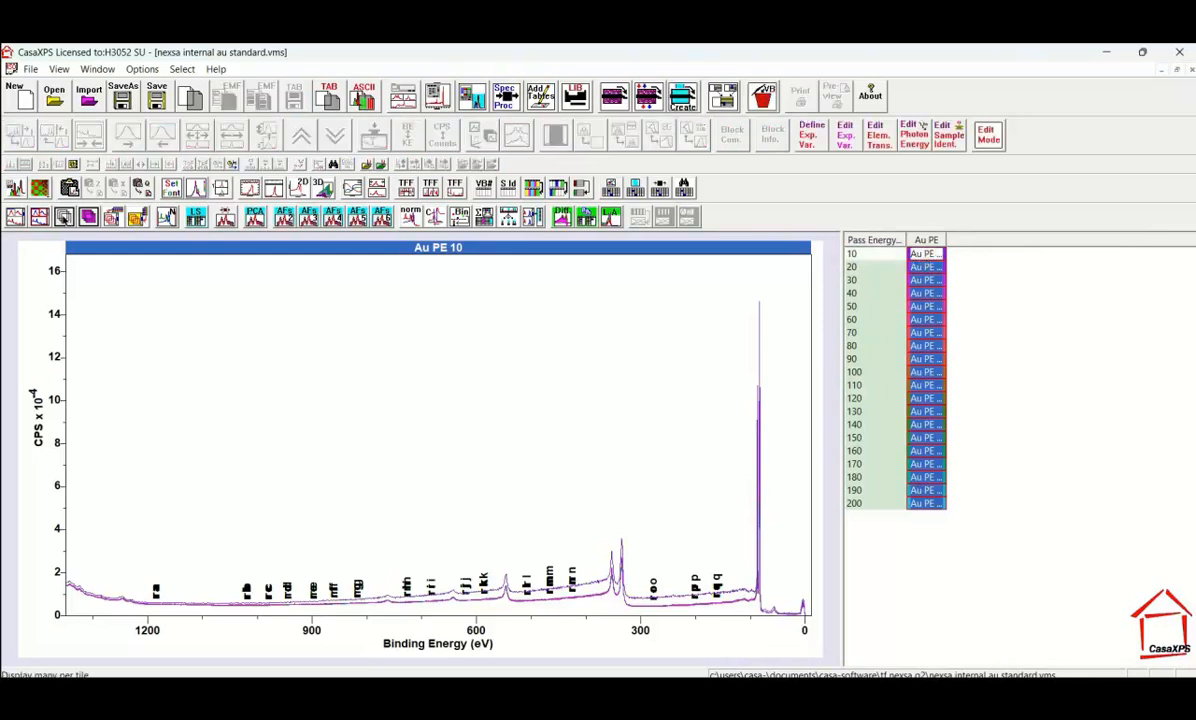
{"action": "key", "text": "Down"}
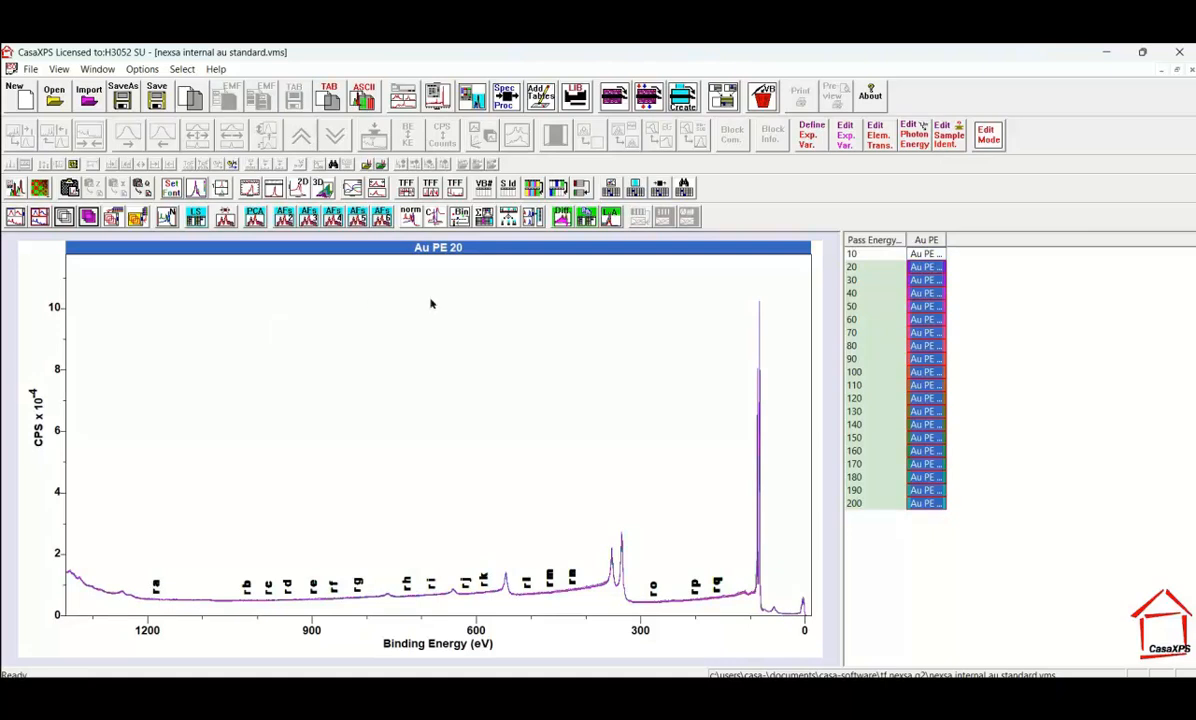
{"action": "left_click_drag", "start_coordinate": [737, 292], "coordinate": [775, 614]}
{"action": "left_click", "coordinate": [763, 577]}
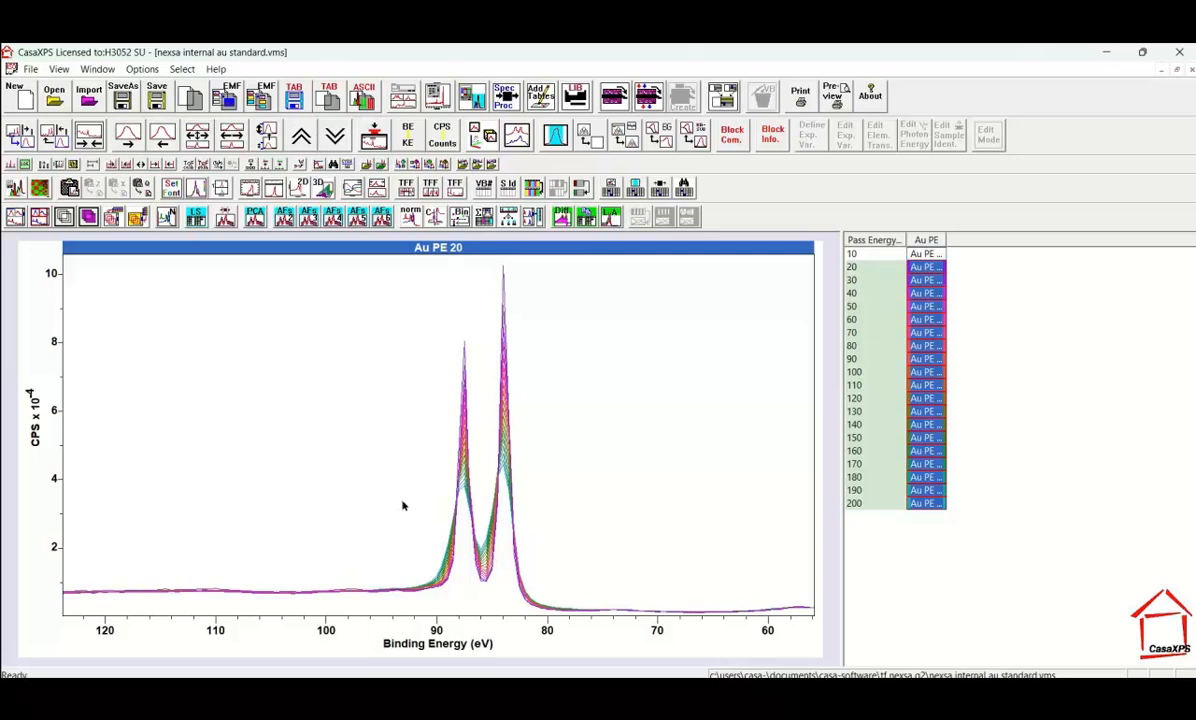
Step: In au 250um_escalab250xi.vms, add the transmission function from TF_ESCALAB250Xi_Standard.vms to all spectra and check the file path in the block comment
{"action": "left_click", "coordinate": [96, 69]}
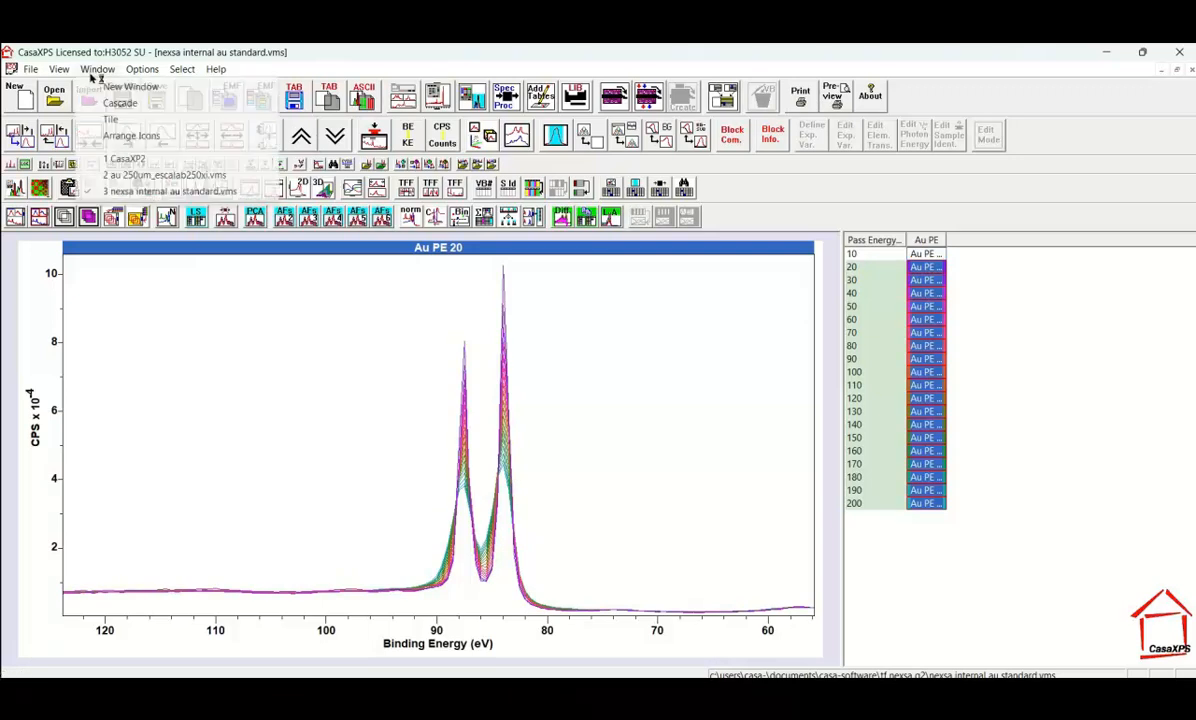
{"action": "left_click", "coordinate": [126, 176]}
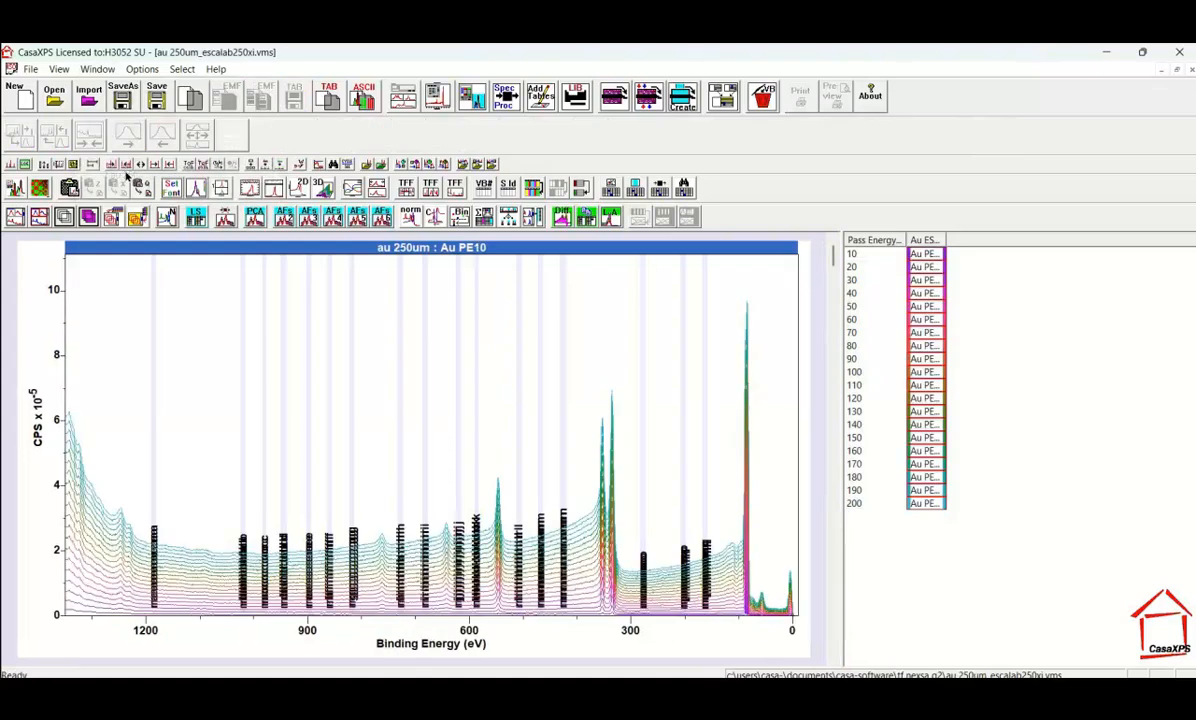
{"action": "left_click", "coordinate": [926, 241]}
{"action": "left_click", "coordinate": [504, 94]}
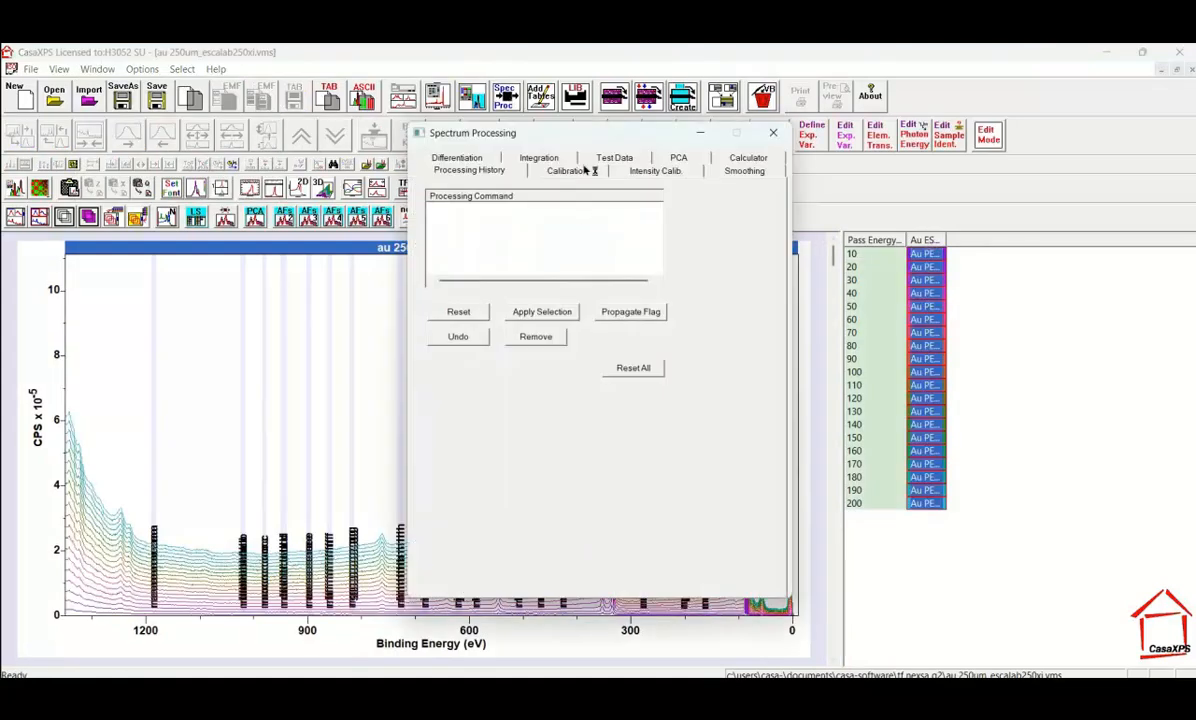
{"action": "left_click", "coordinate": [651, 170]}
{"action": "left_click", "coordinate": [556, 398]}
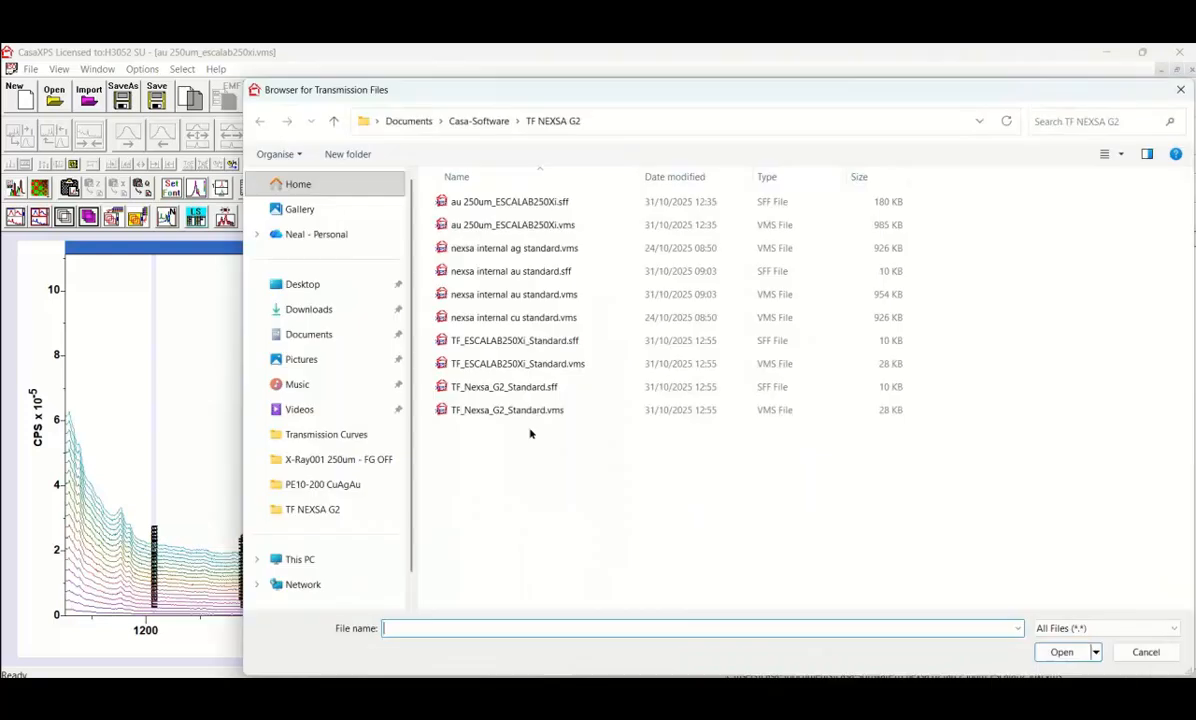
{"action": "left_click", "coordinate": [503, 366]}
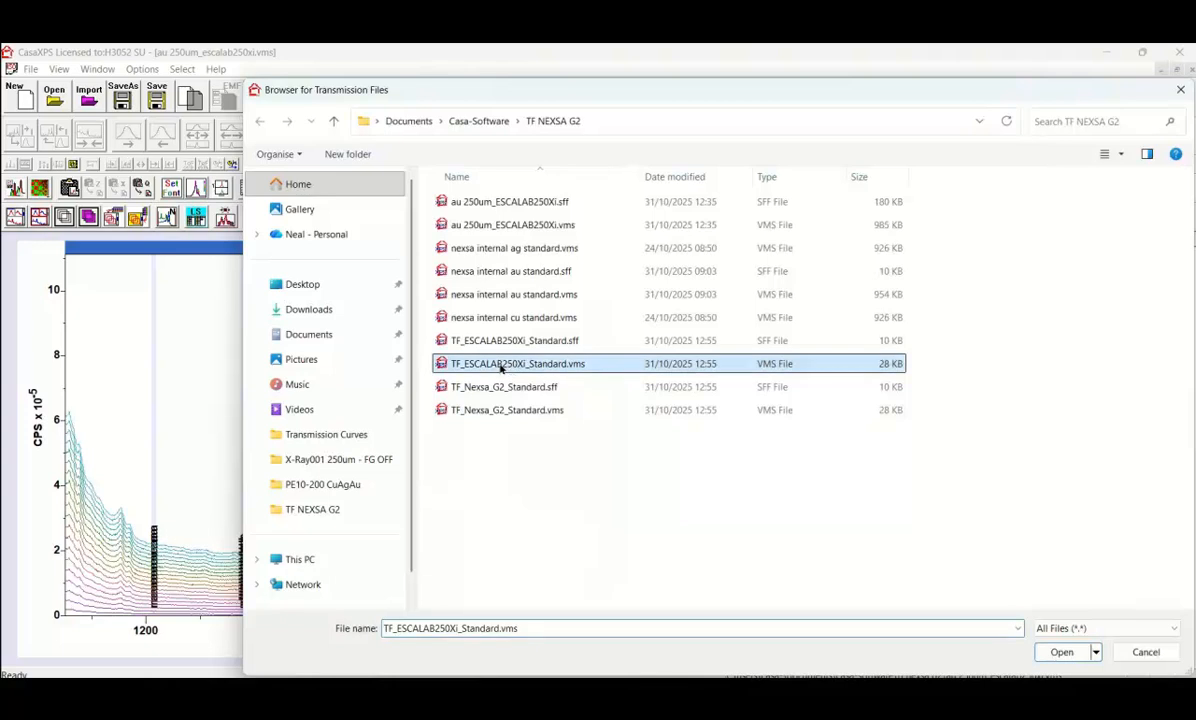
{"action": "left_click", "coordinate": [1058, 652]}
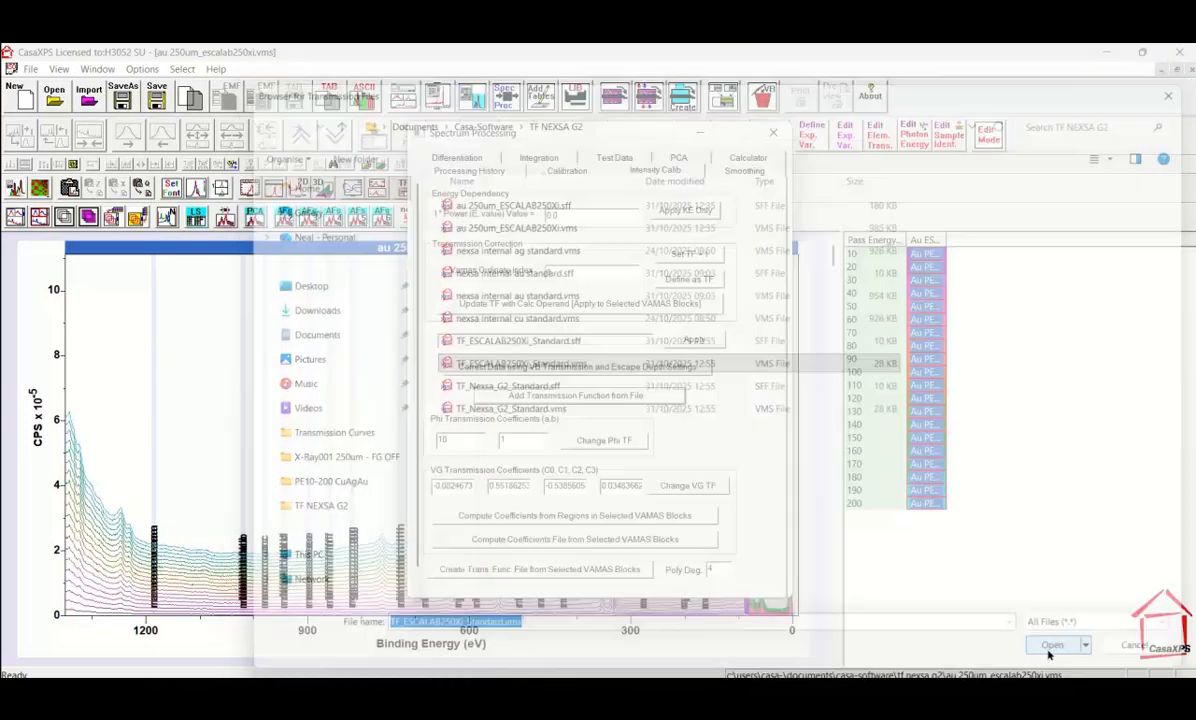
{"action": "left_click", "coordinate": [773, 133]}
{"action": "left_click", "coordinate": [731, 136]}
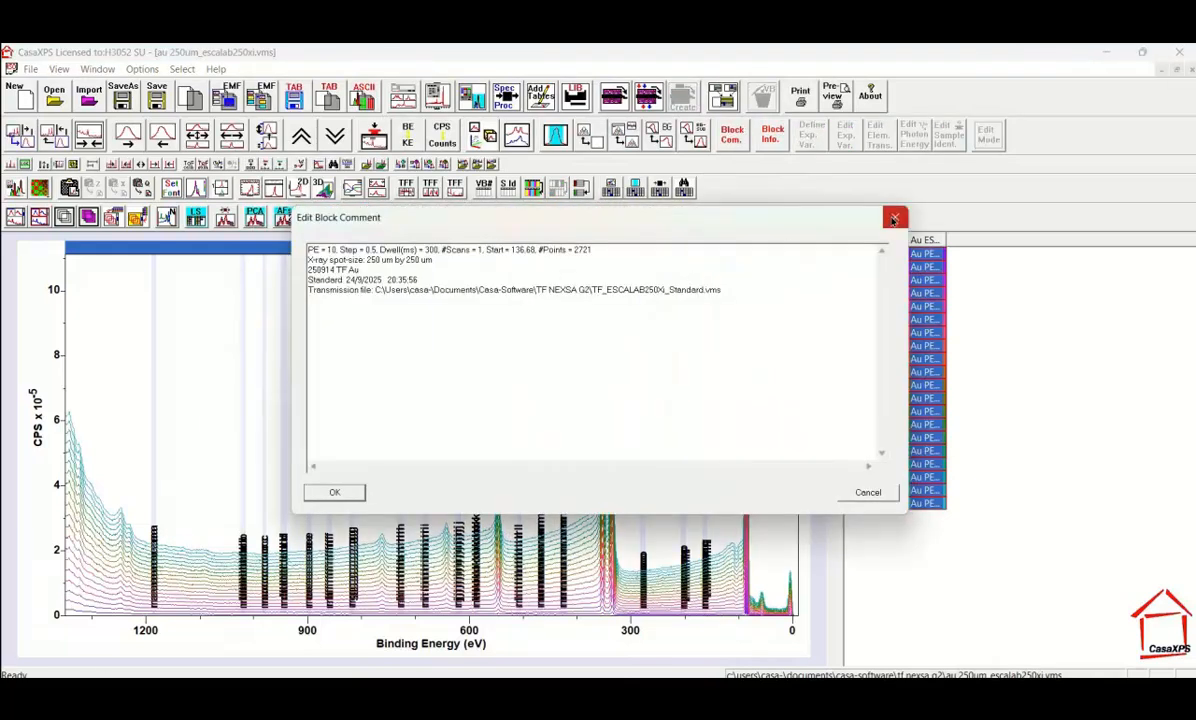
{"action": "left_click", "coordinate": [895, 217]}
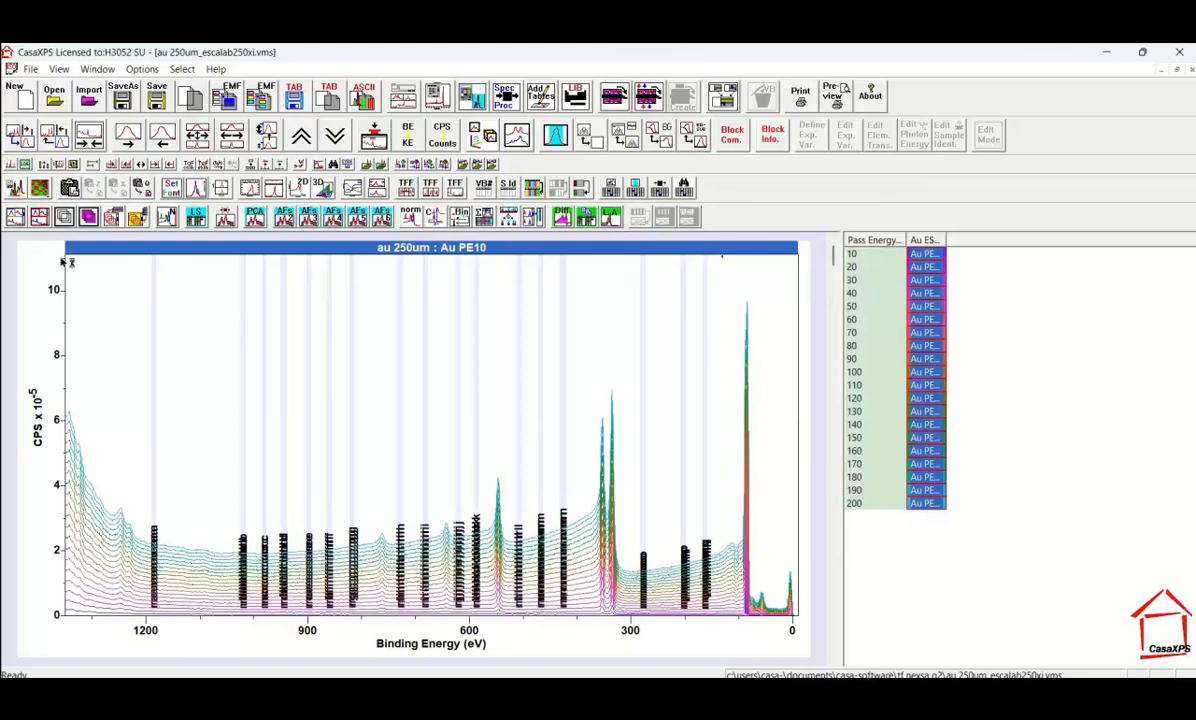
Step: Apply the intensity calibration to the ESCALAB gold data and propagate the processing to all pass energy 10 to 200 spectra
{"action": "left_click", "coordinate": [505, 95]}
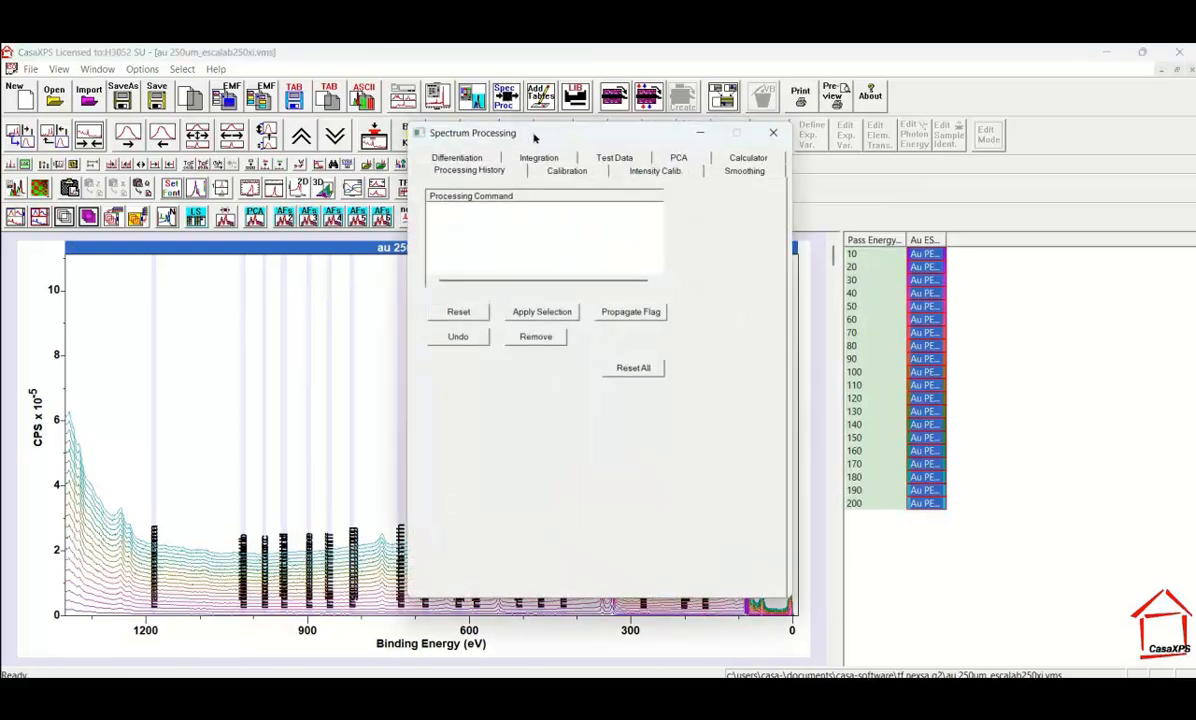
{"action": "left_click", "coordinate": [658, 172]}
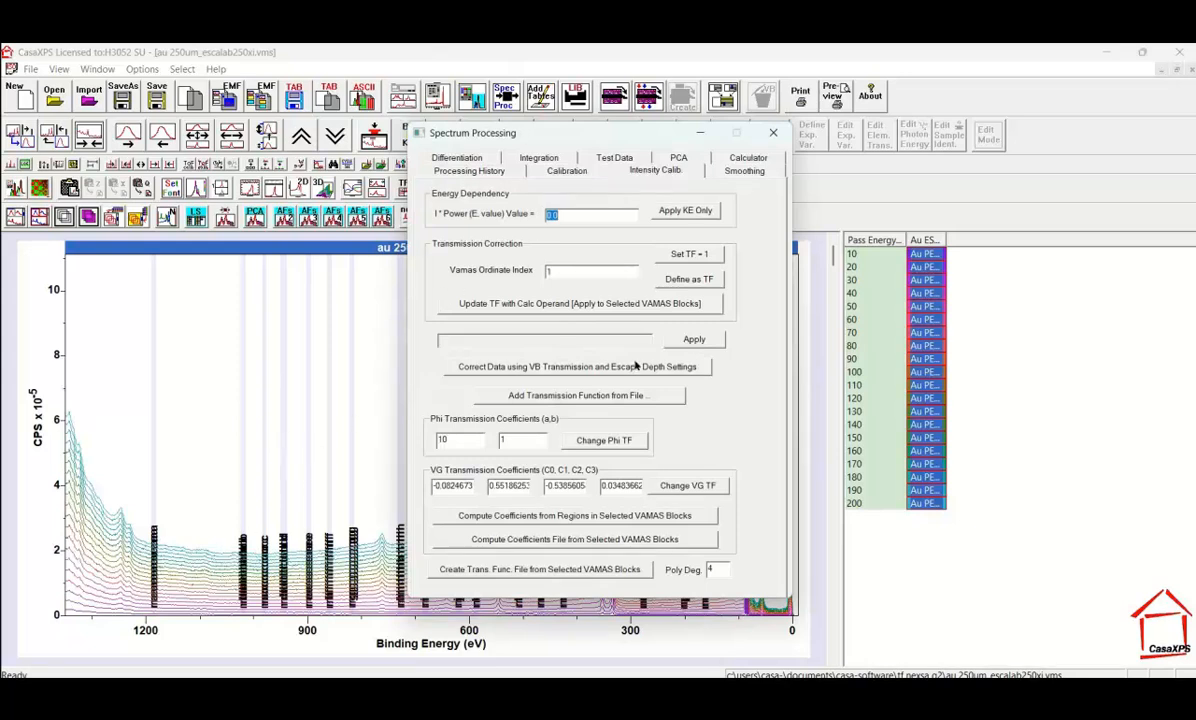
{"action": "left_click", "coordinate": [693, 340]}
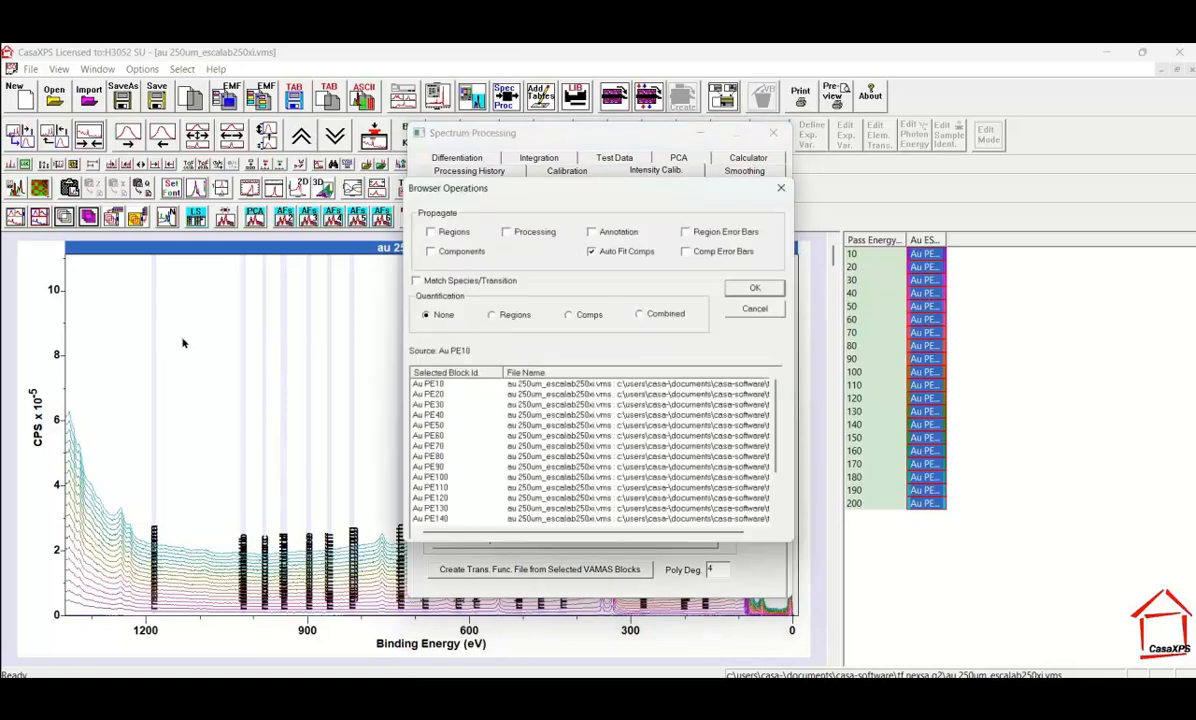
{"action": "left_click", "coordinate": [506, 229]}
{"action": "left_click", "coordinate": [758, 287]}
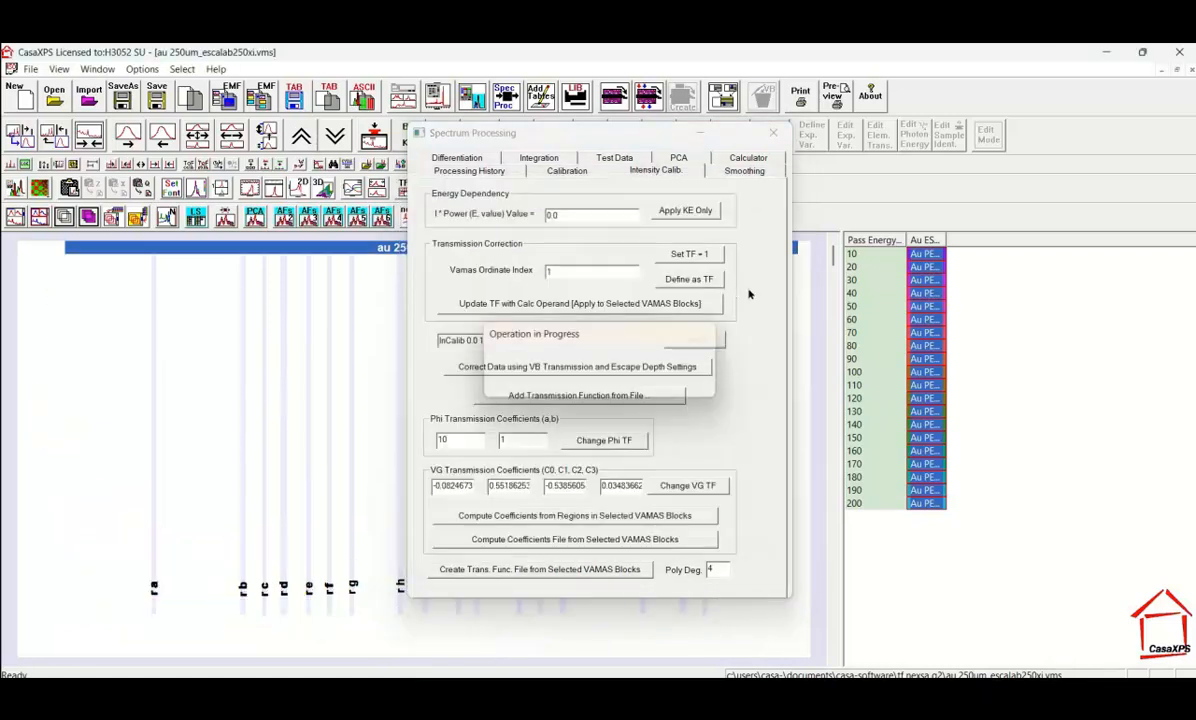
{"action": "left_click", "coordinate": [773, 132]}
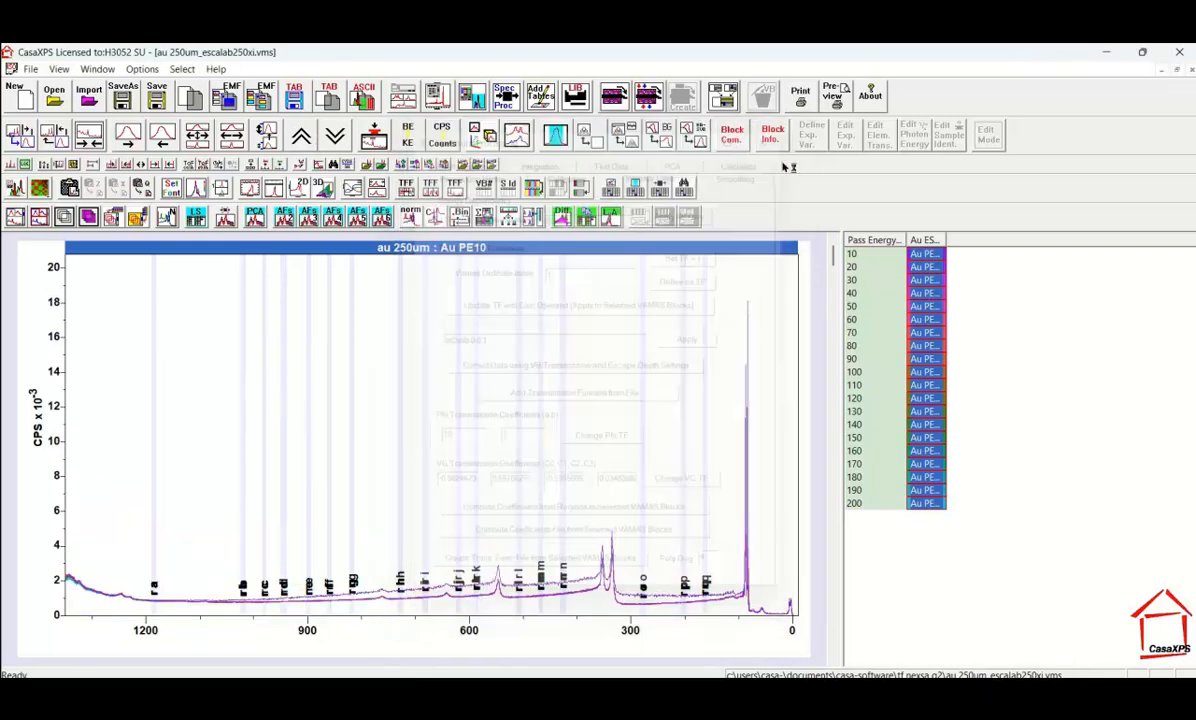
Step: Exclude the pass energy 10 spectrum and overlay the calibrated pass energy 20 to 200 ESCALAB spectra
{"action": "left_click", "coordinate": [926, 260]}
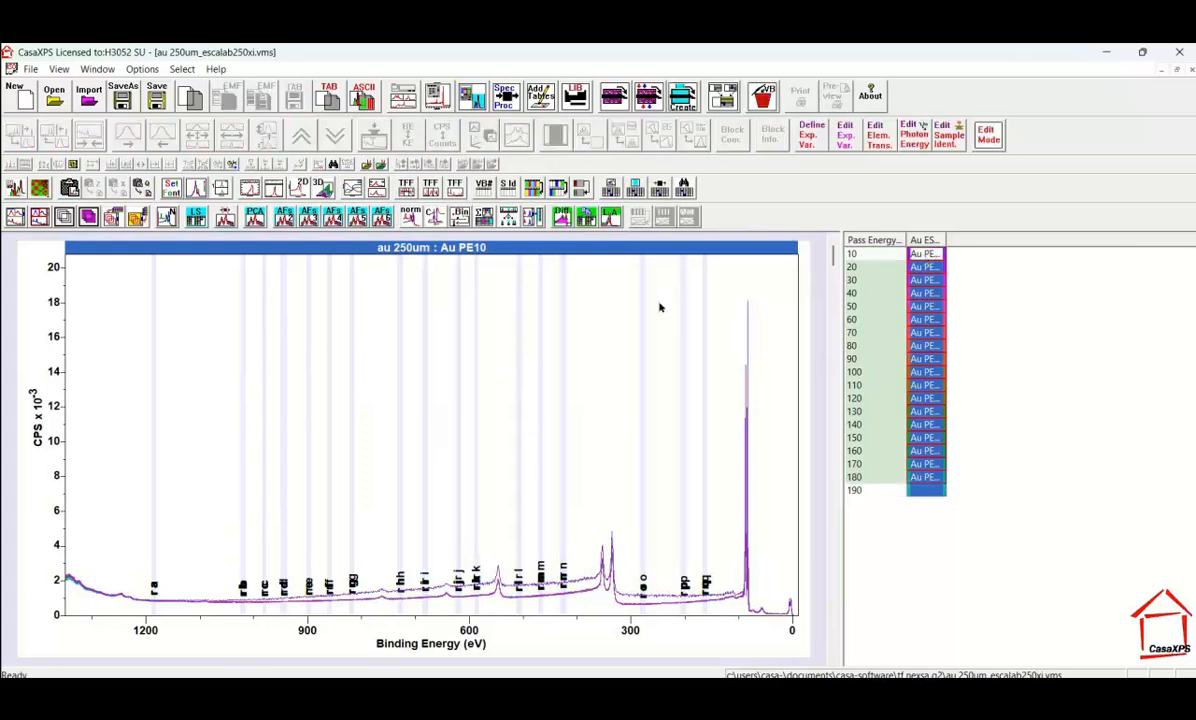
{"action": "left_click", "coordinate": [66, 217]}
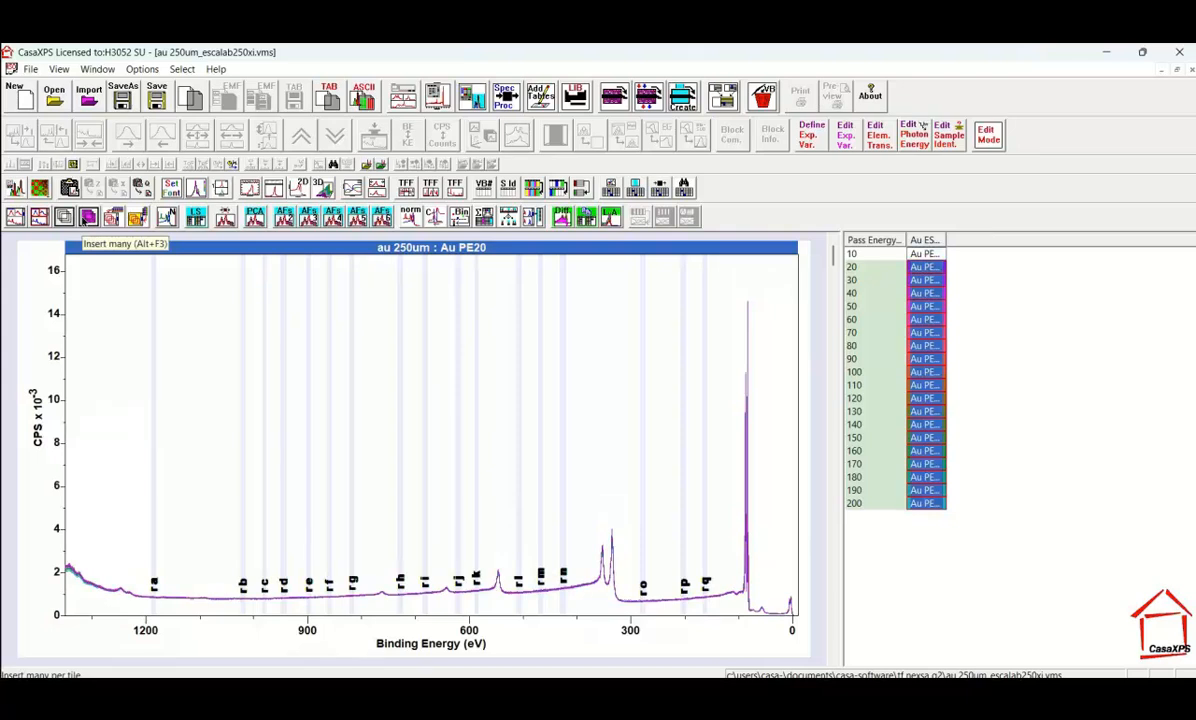
Step: Select all spectra in the ESCALAB and Nexsa gold files and copy them together into a new file
{"action": "left_click", "coordinate": [926, 241]}
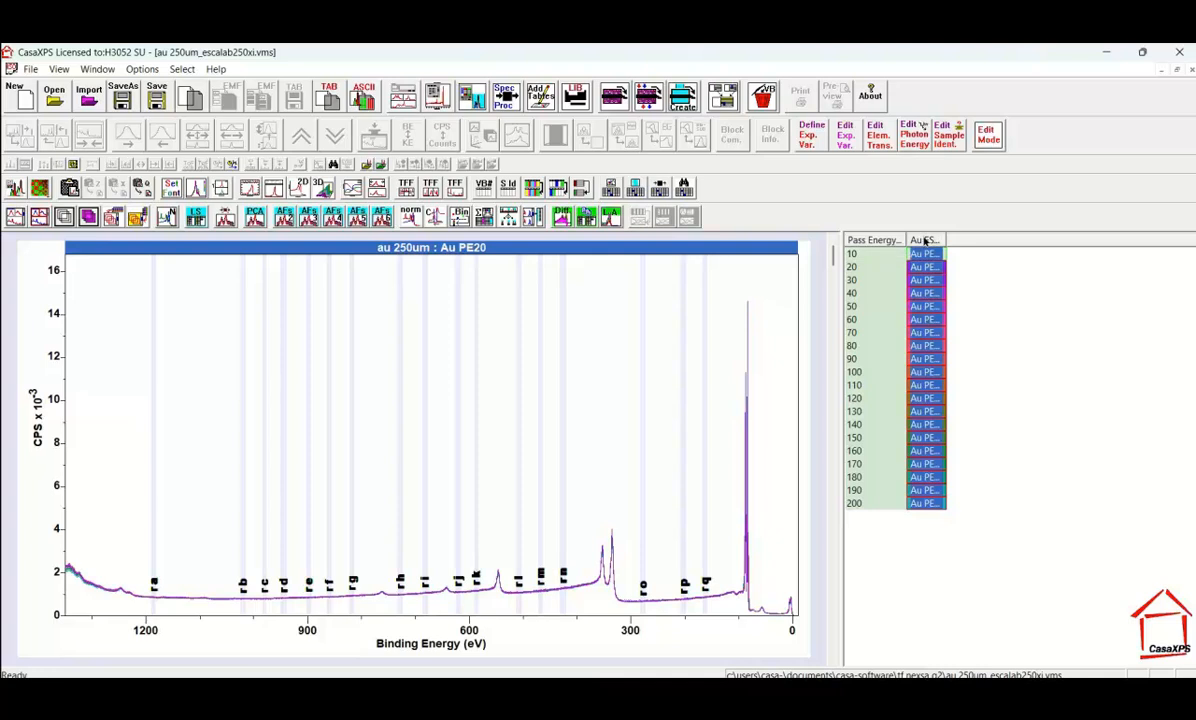
{"action": "left_click", "coordinate": [97, 69]}
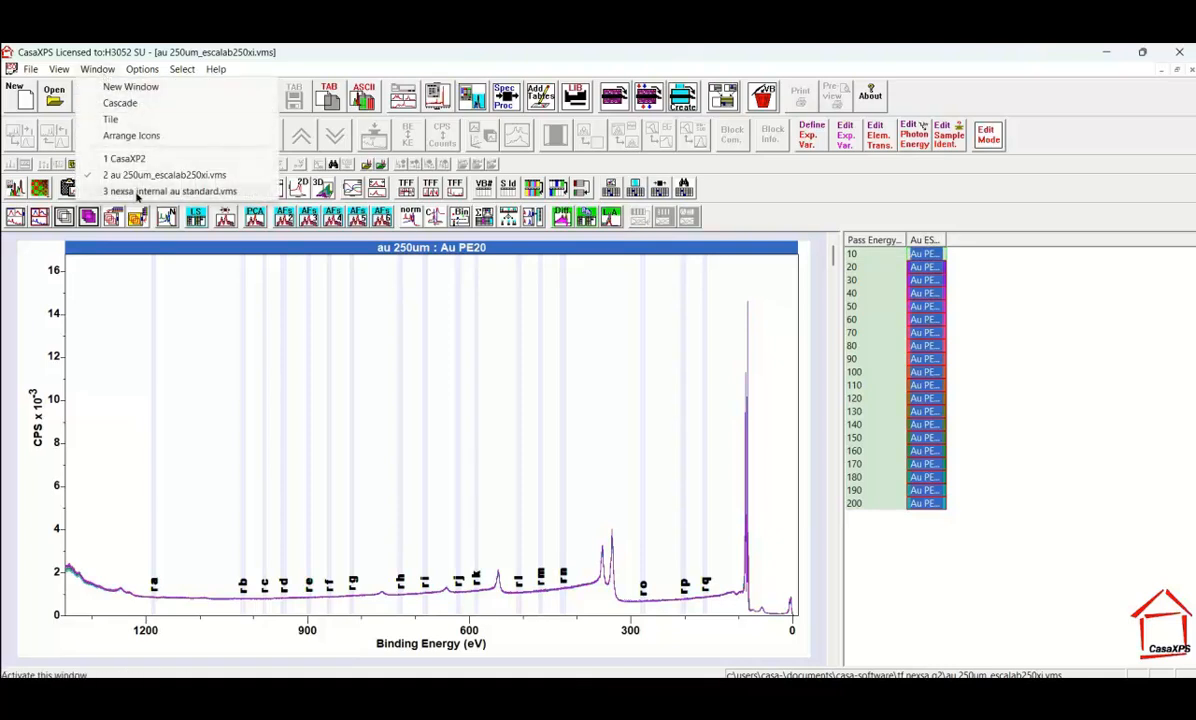
{"action": "left_click", "coordinate": [138, 193]}
{"action": "left_click", "coordinate": [924, 241]}
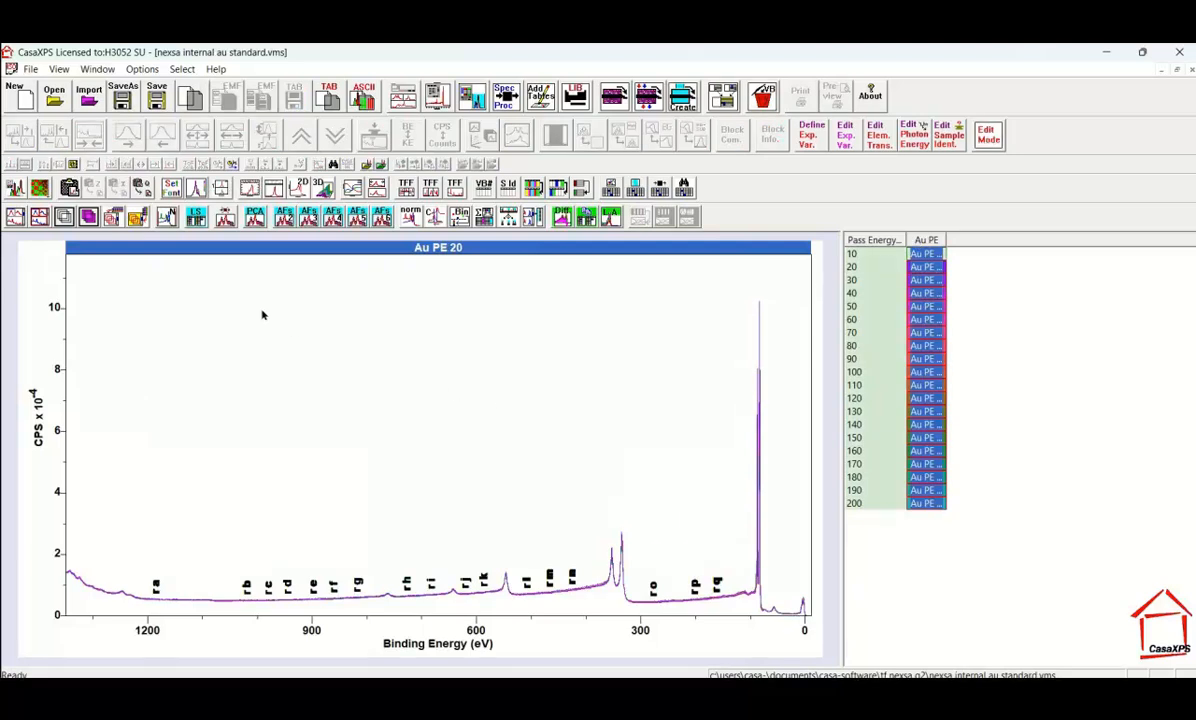
{"action": "left_click", "coordinate": [18, 96]}
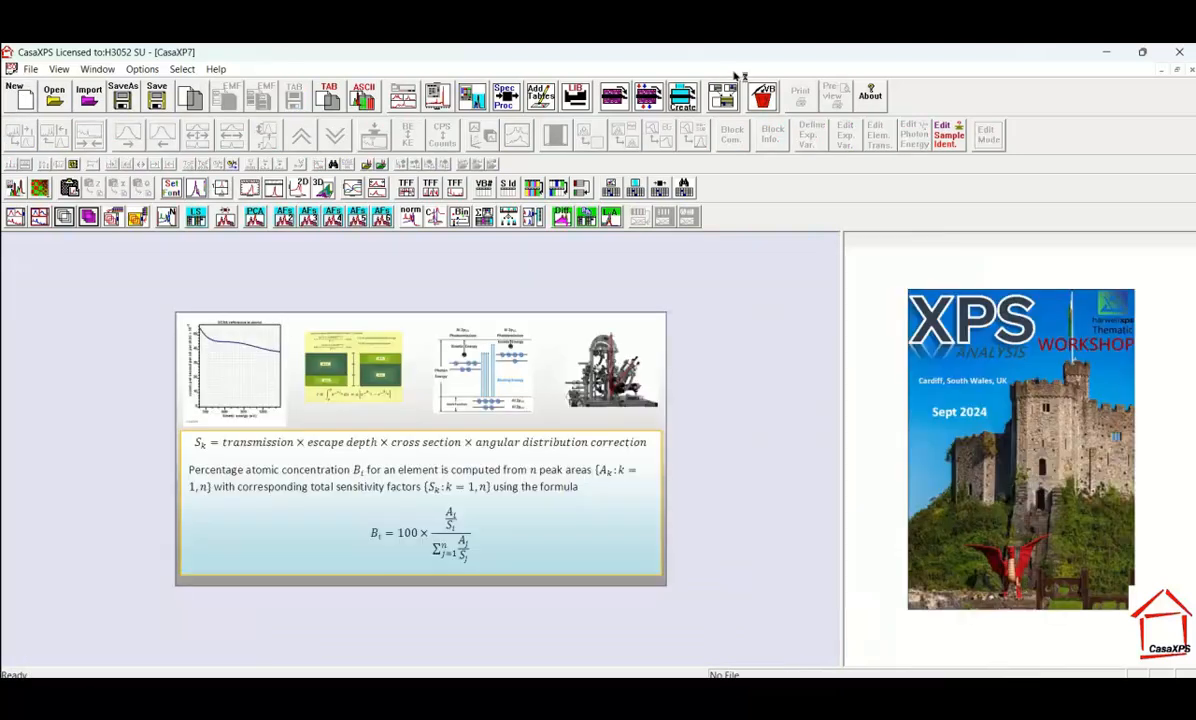
{"action": "left_click", "coordinate": [680, 92]}
{"action": "left_click", "coordinate": [772, 253]}
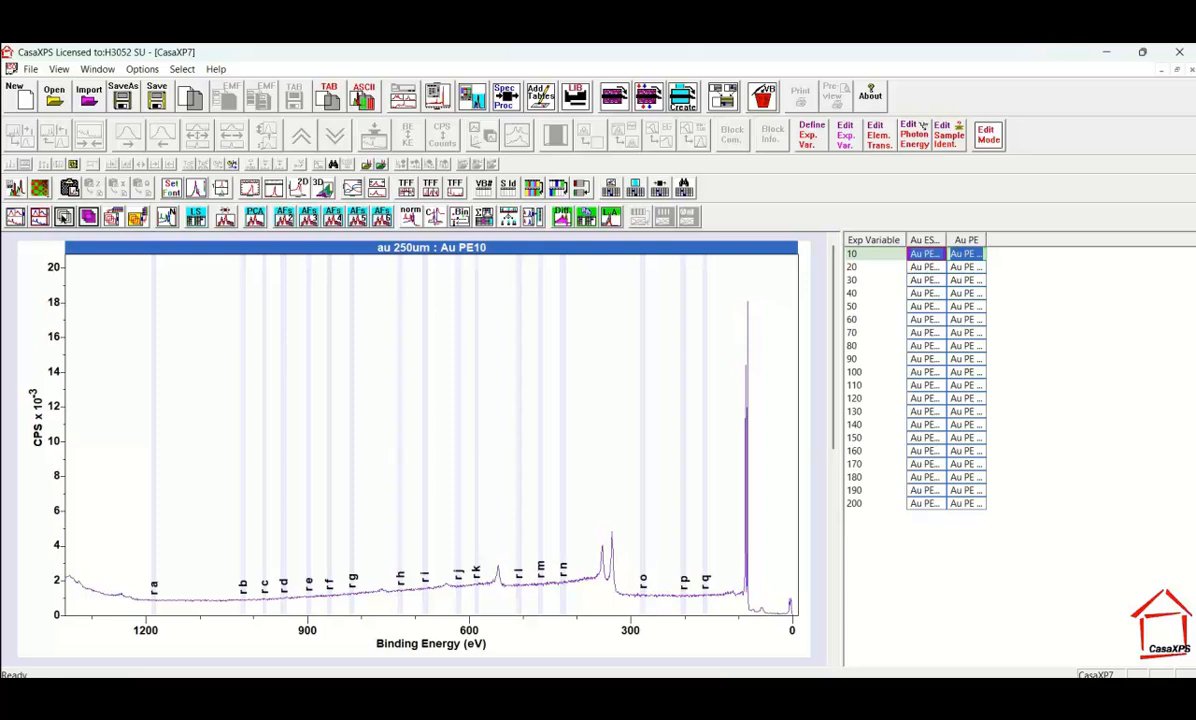
Step: Overlay the ESCALAB and Nexsa pass energy 10 spectra and normalise the display at about 312 eV
{"action": "left_click", "coordinate": [114, 219]}
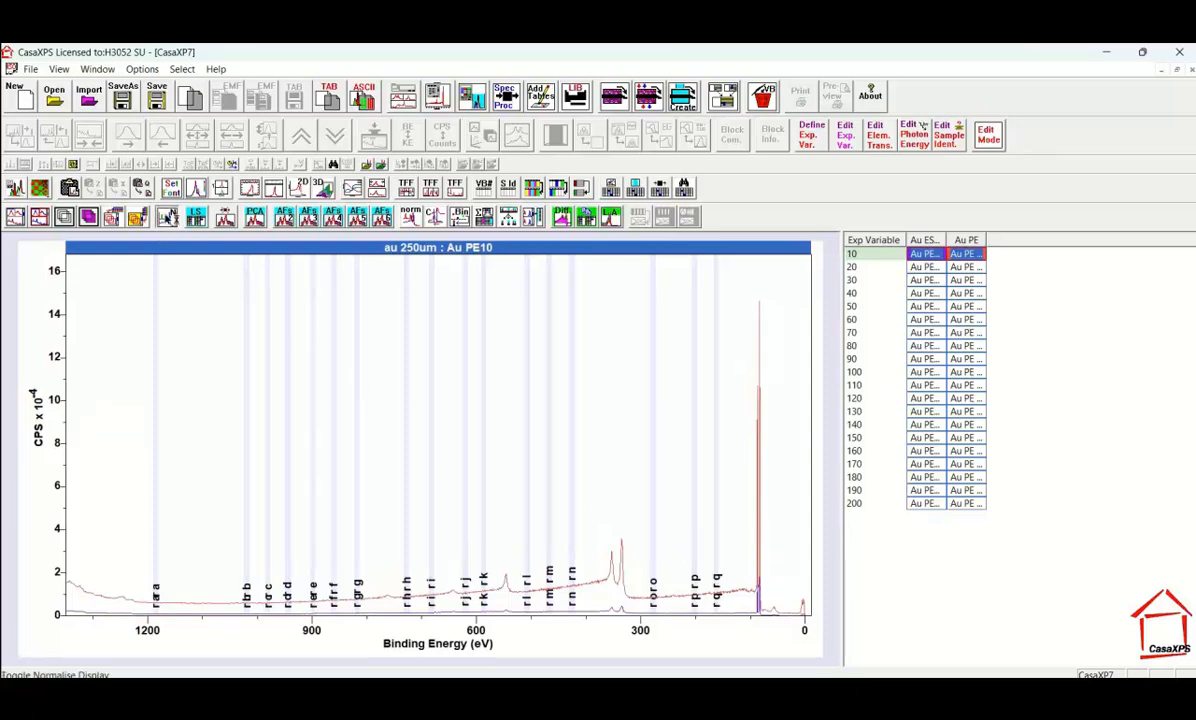
{"action": "left_click", "coordinate": [166, 214]}
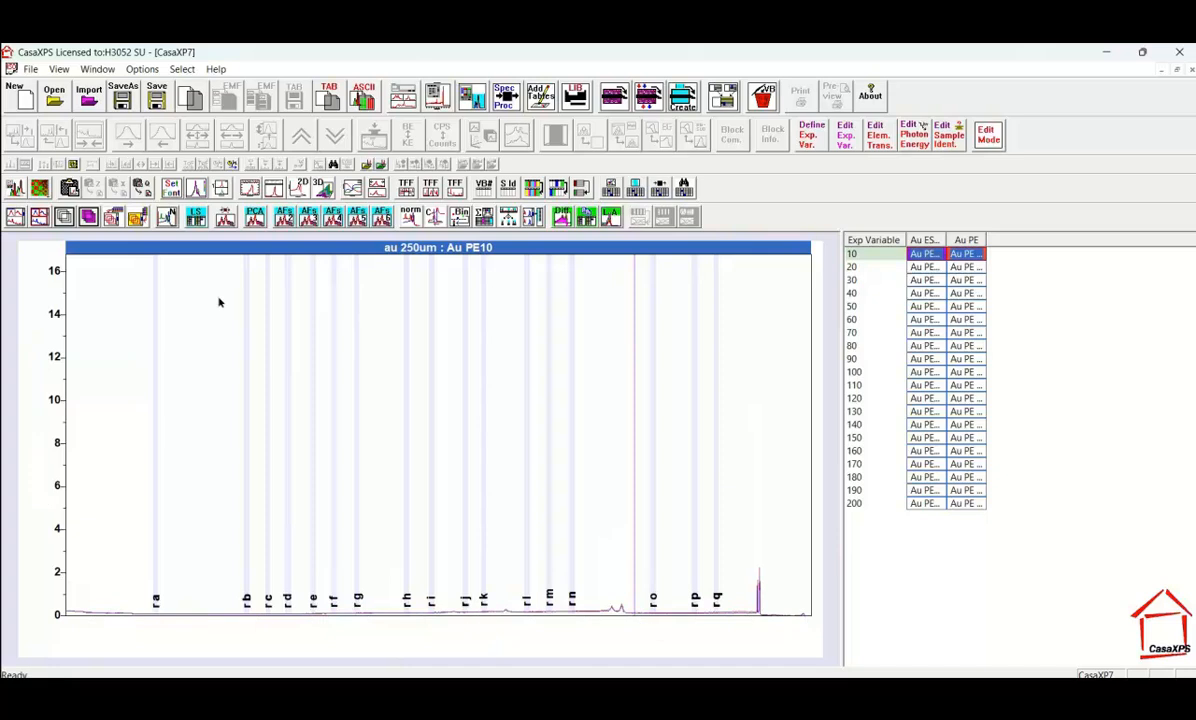
{"action": "left_click", "coordinate": [220, 301]}
{"action": "left_click", "coordinate": [266, 138]}
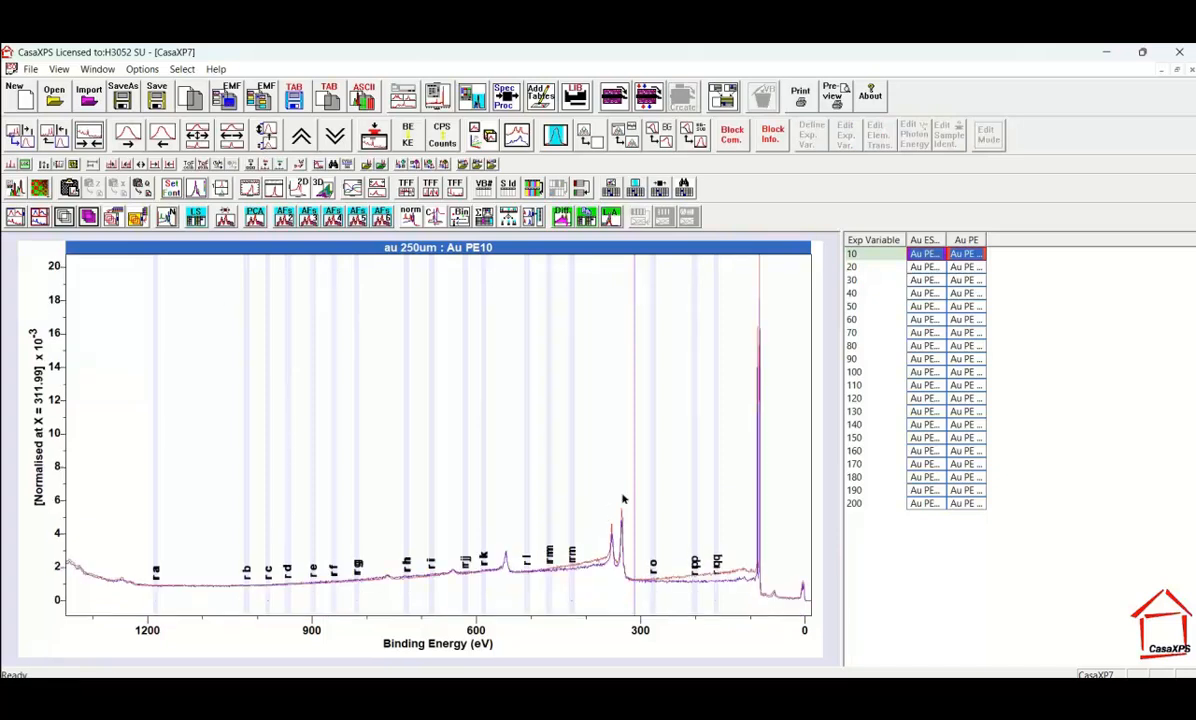
Step: Set the normalisation averaging width to 12 and move the normalisation point to about 272 eV
{"action": "left_click", "coordinate": [405, 95]}
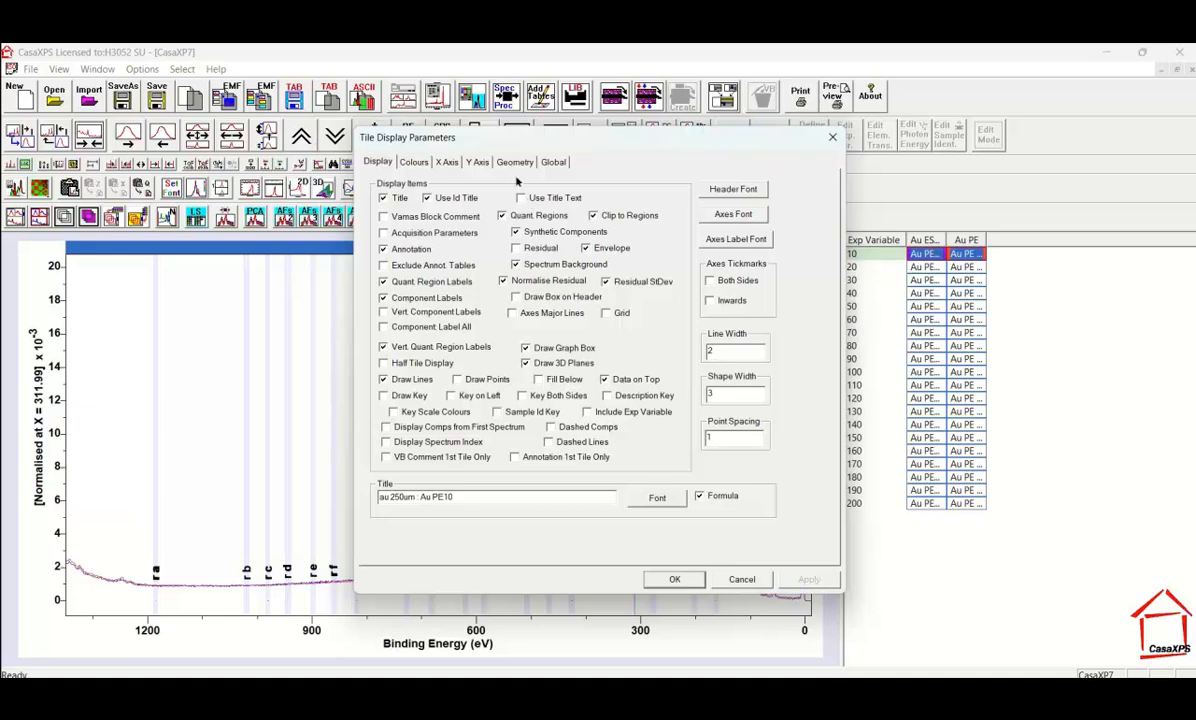
{"action": "left_click", "coordinate": [478, 163]}
{"action": "double_click", "coordinate": [659, 455]}
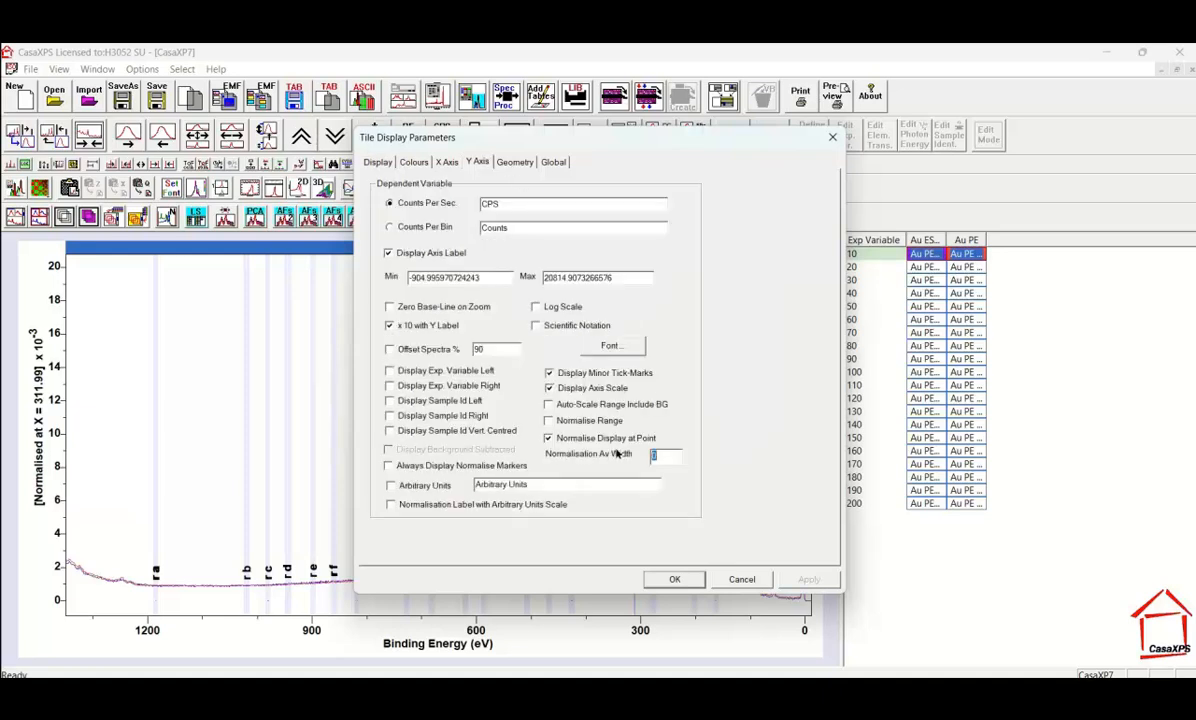
{"action": "type", "text": "12"}
{"action": "left_click", "coordinate": [673, 579]}
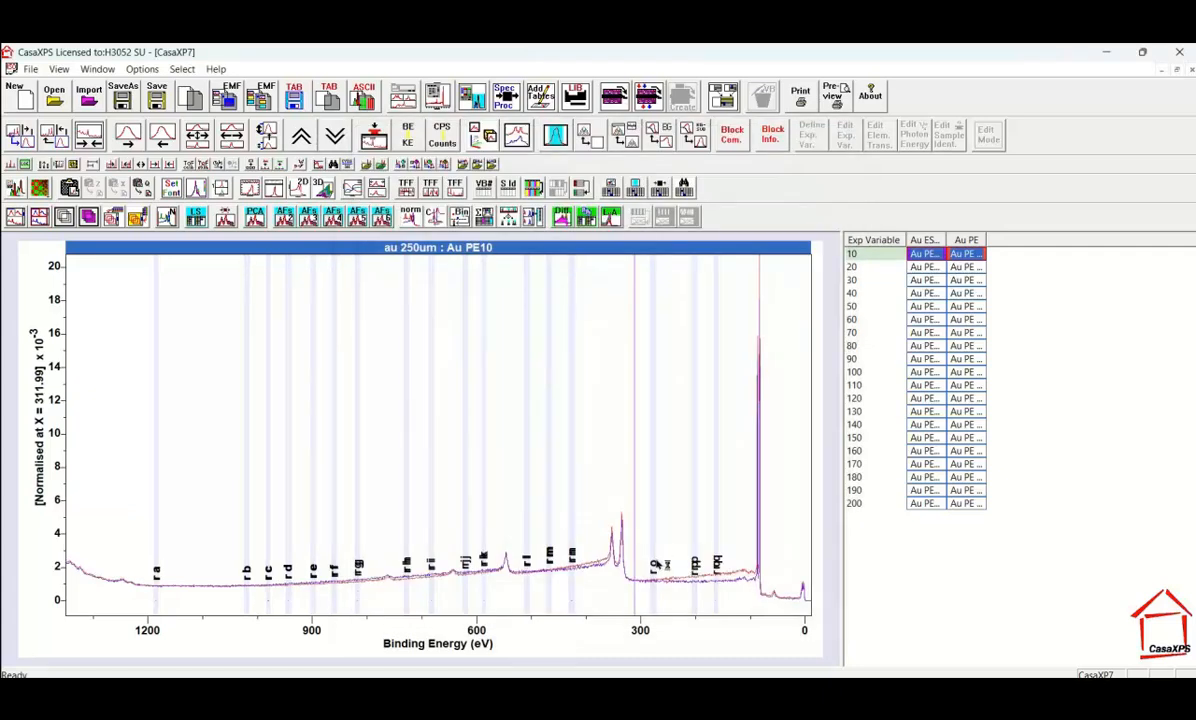
{"action": "left_click", "coordinate": [656, 566]}
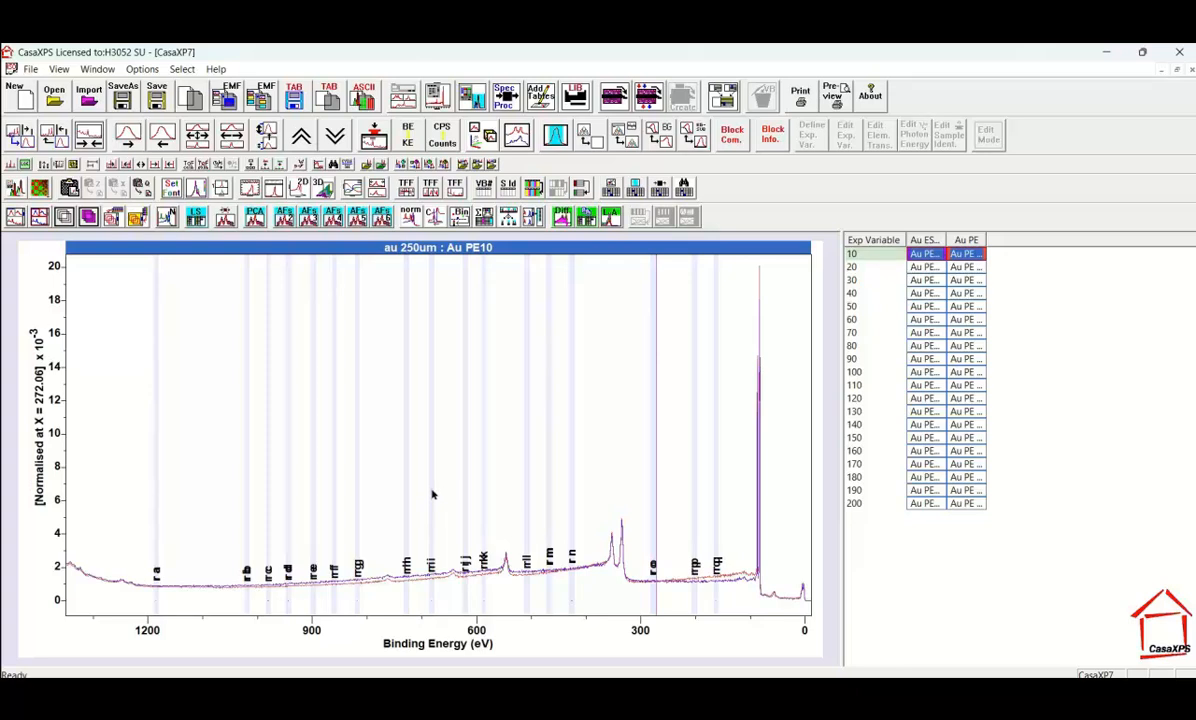
Step: Step through the paired ESCALAB and Nexsa overlays from pass energy 20 to 110 and compare their shapes
{"action": "key", "text": "Down"}
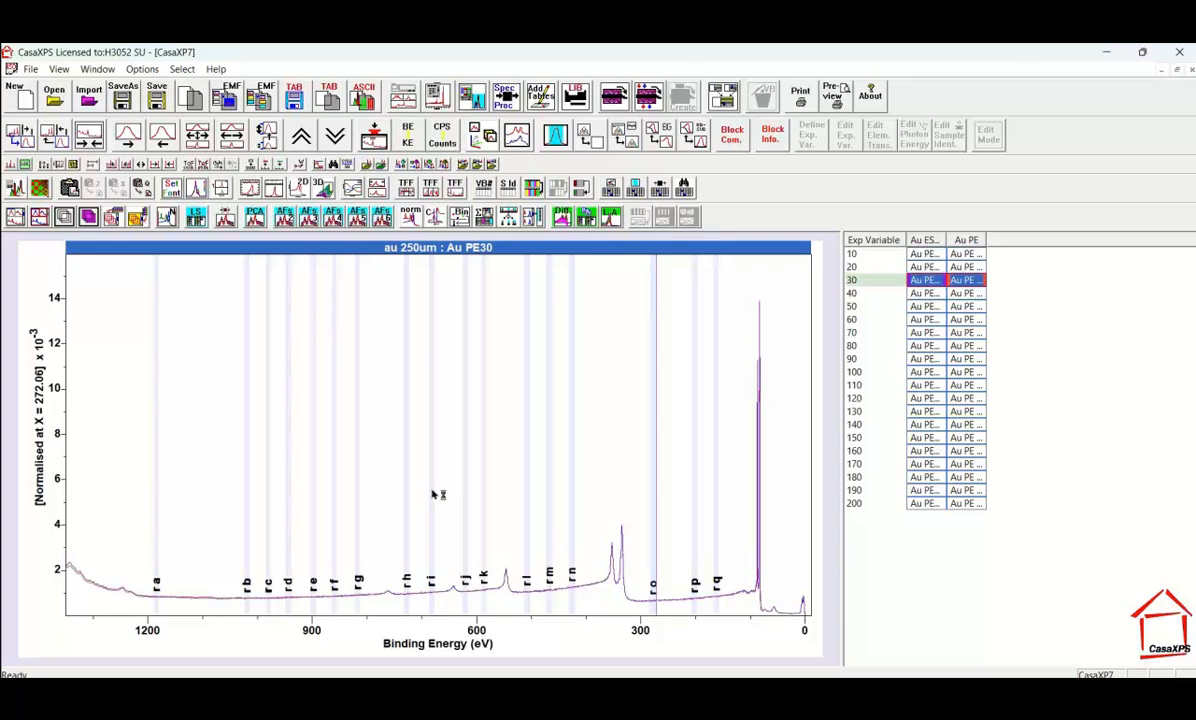
{"action": "key", "text": "Down"}
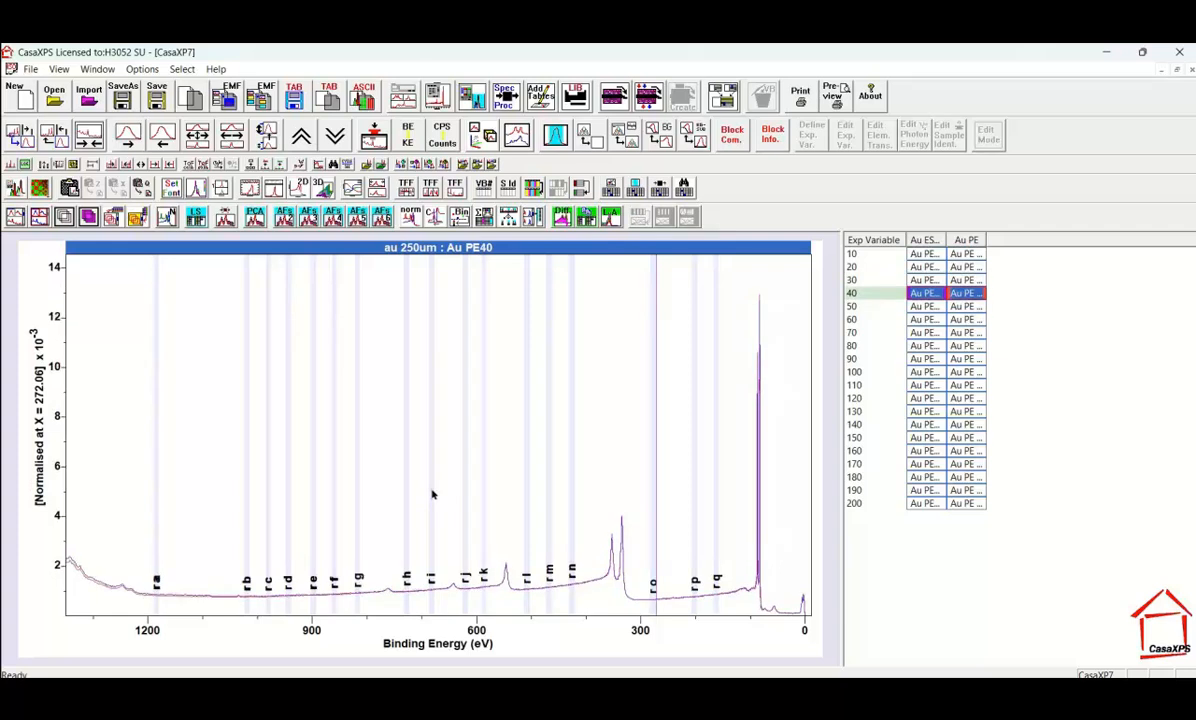
{"action": "key", "text": "Down"}
{"action": "key", "text": "Down"}
{"action": "key", "text": "Down"}
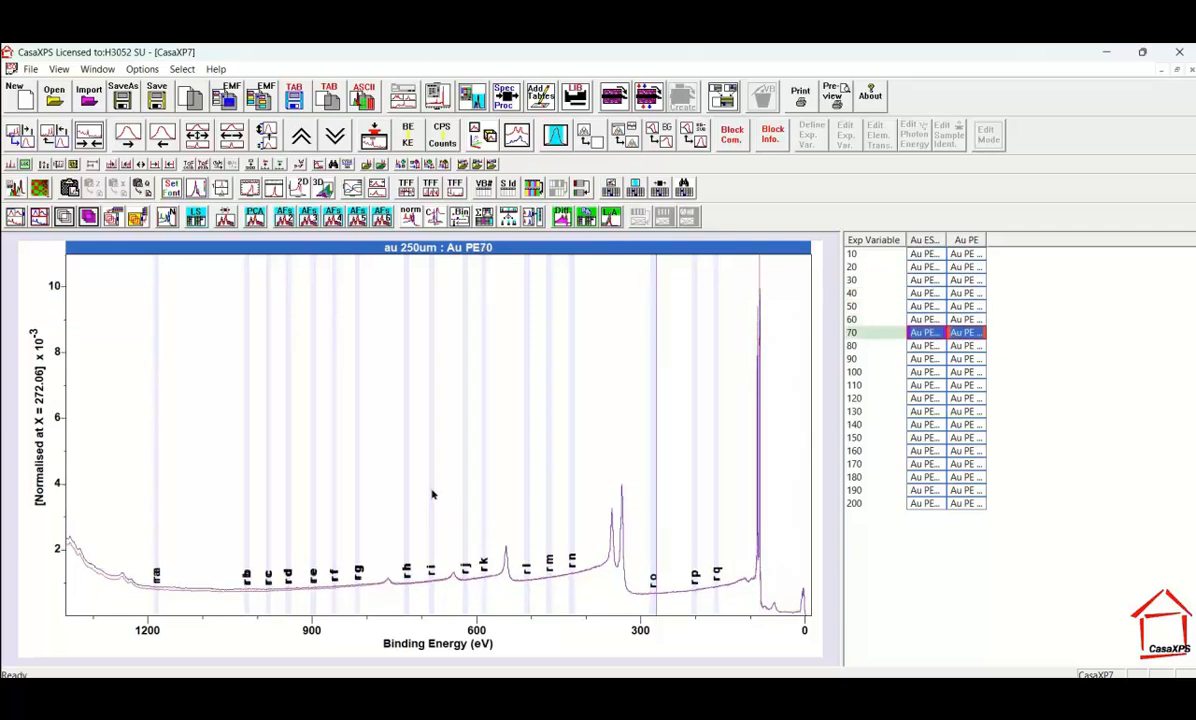
{"action": "key", "text": "Down"}
{"action": "key", "text": "Down"}
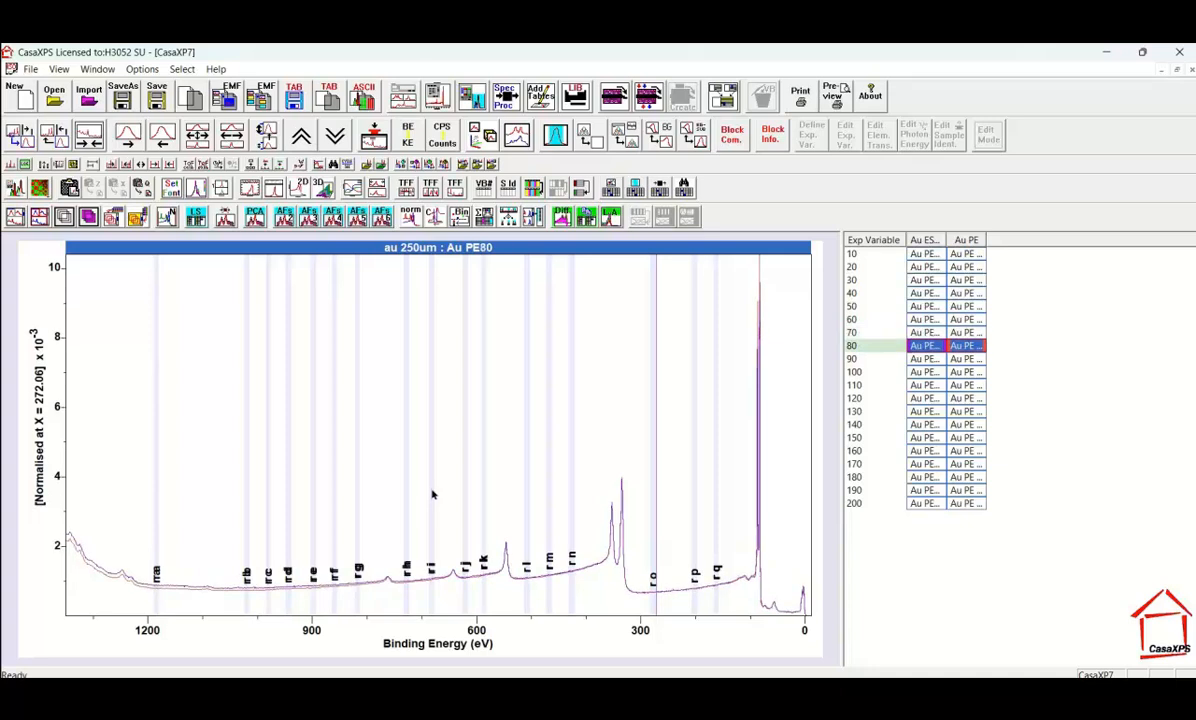
{"action": "key", "text": "Down"}
{"action": "key", "text": "Down"}
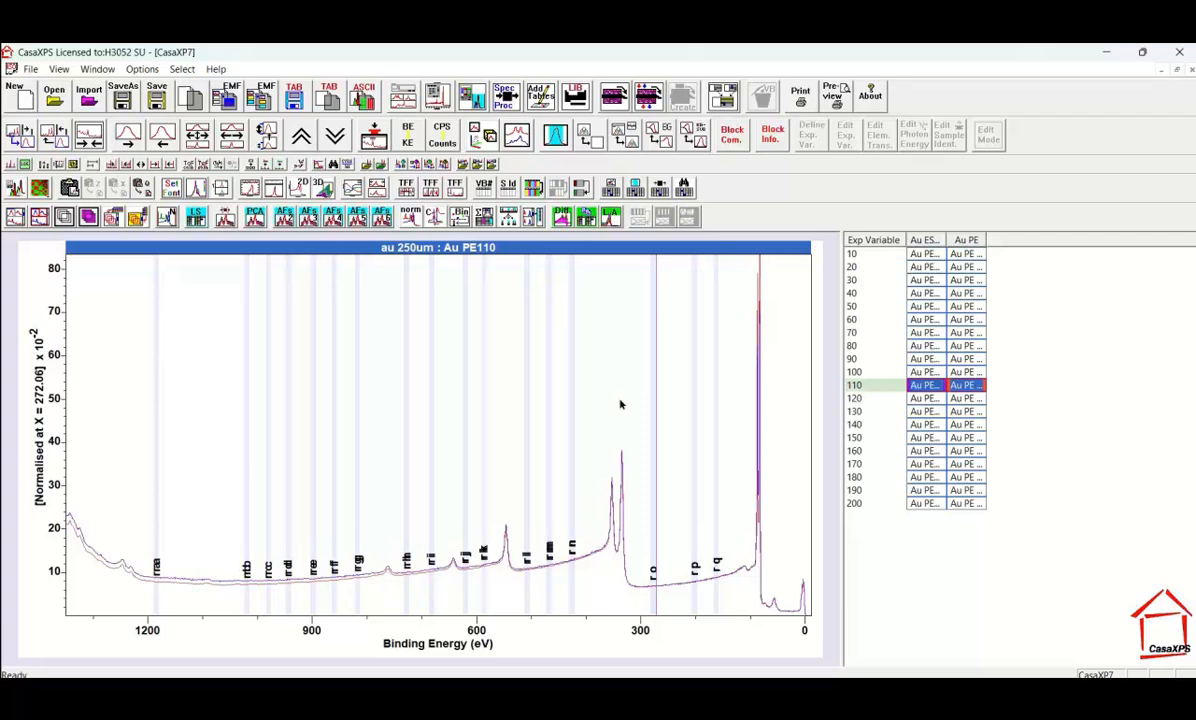
Step: Display the Nexsa pass energy 40 spectrum on its own and widen the ESCALAB column of the block list
{"action": "left_click", "coordinate": [967, 294]}
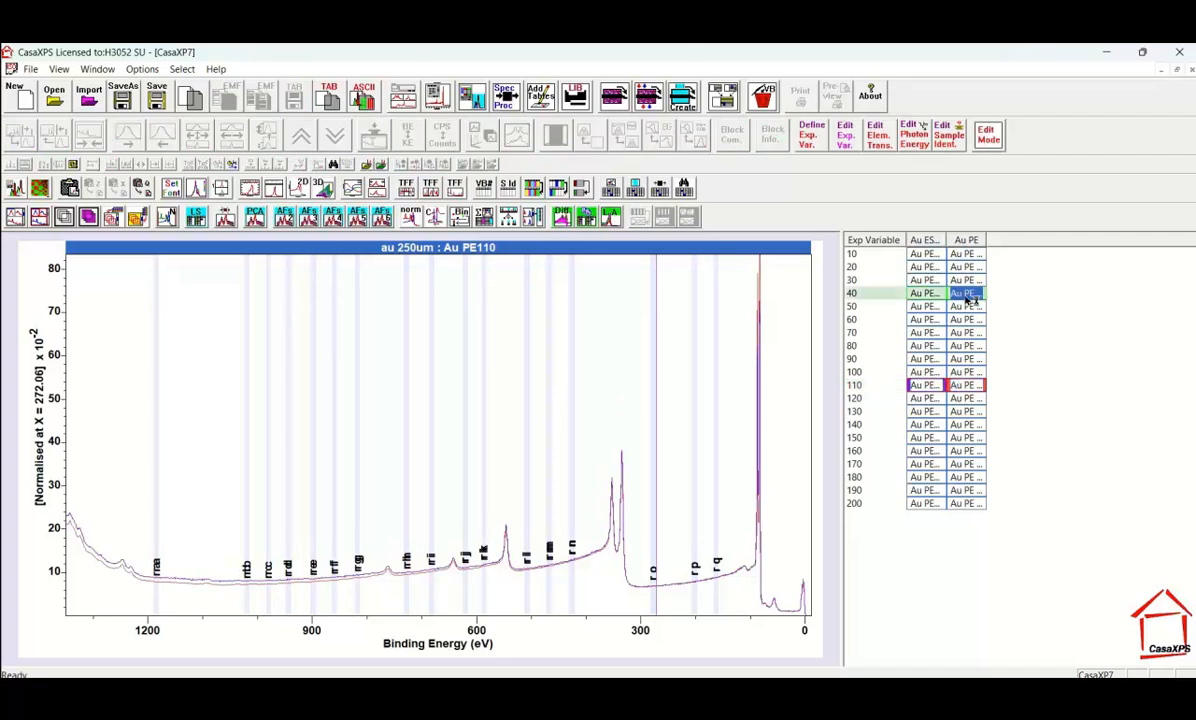
{"action": "double_click", "coordinate": [959, 294]}
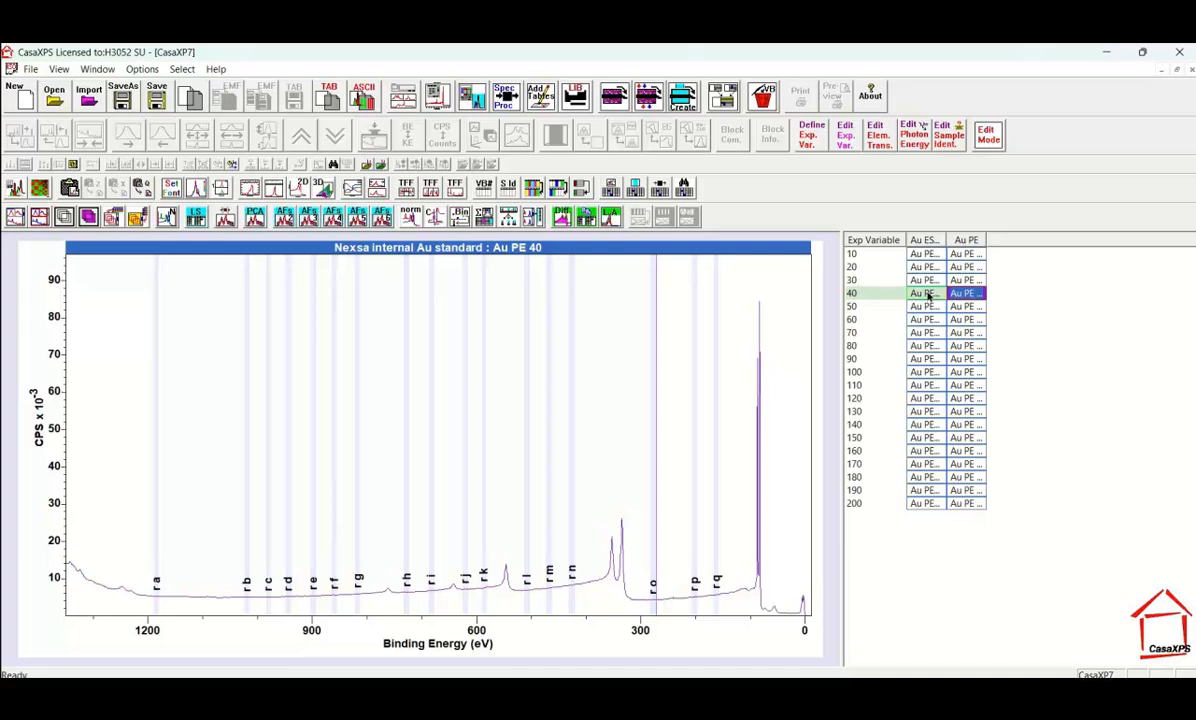
{"action": "double_click", "coordinate": [945, 242]}
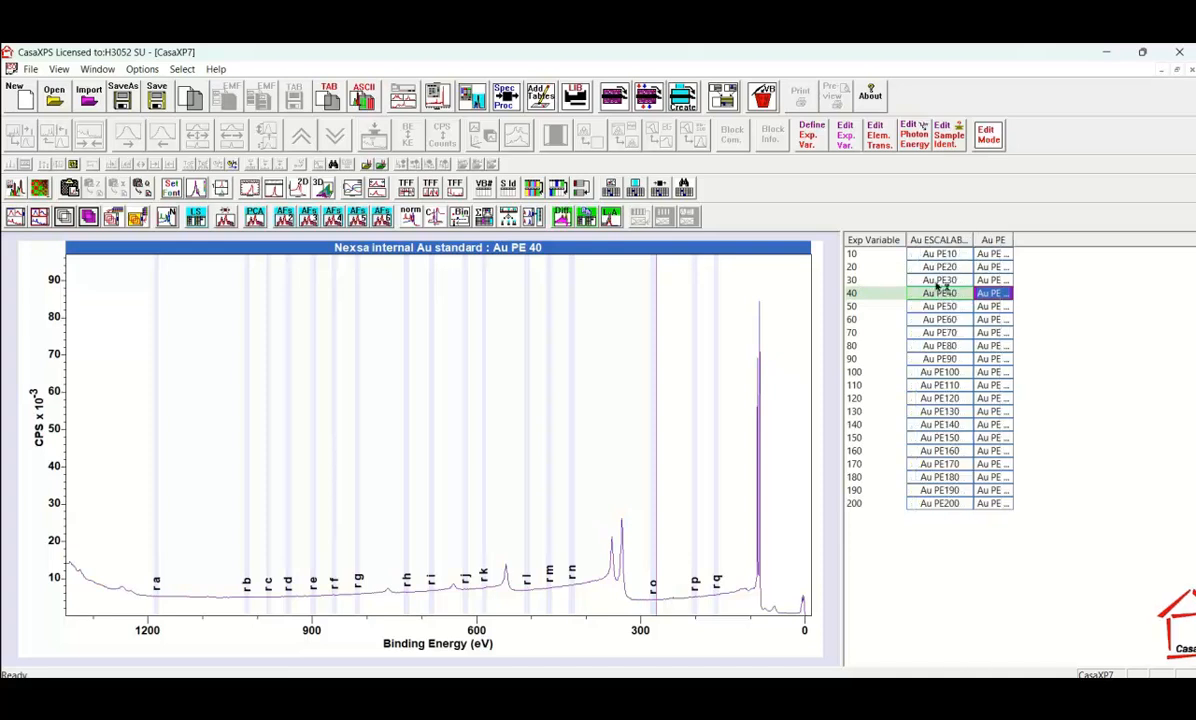
Step: Set the ESCALAB pass energy 40 spectrum as the calculator operand and choose Divide as the operation
{"action": "left_click", "coordinate": [935, 294]}
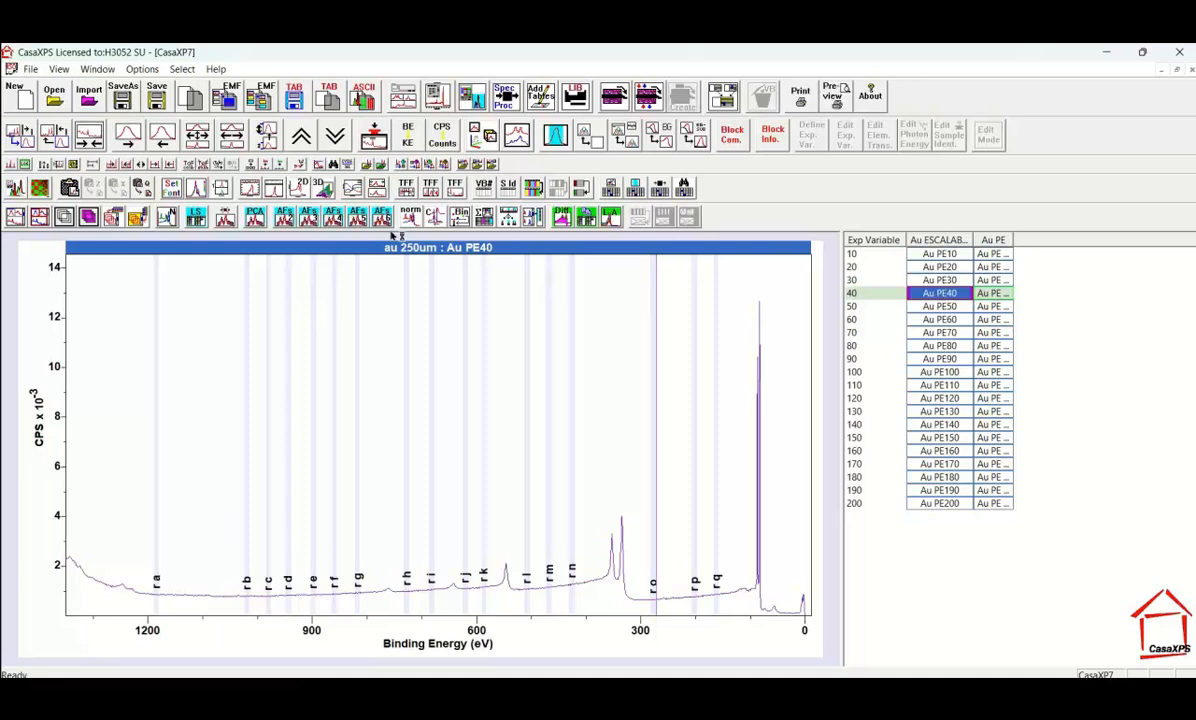
{"action": "left_click", "coordinate": [474, 98]}
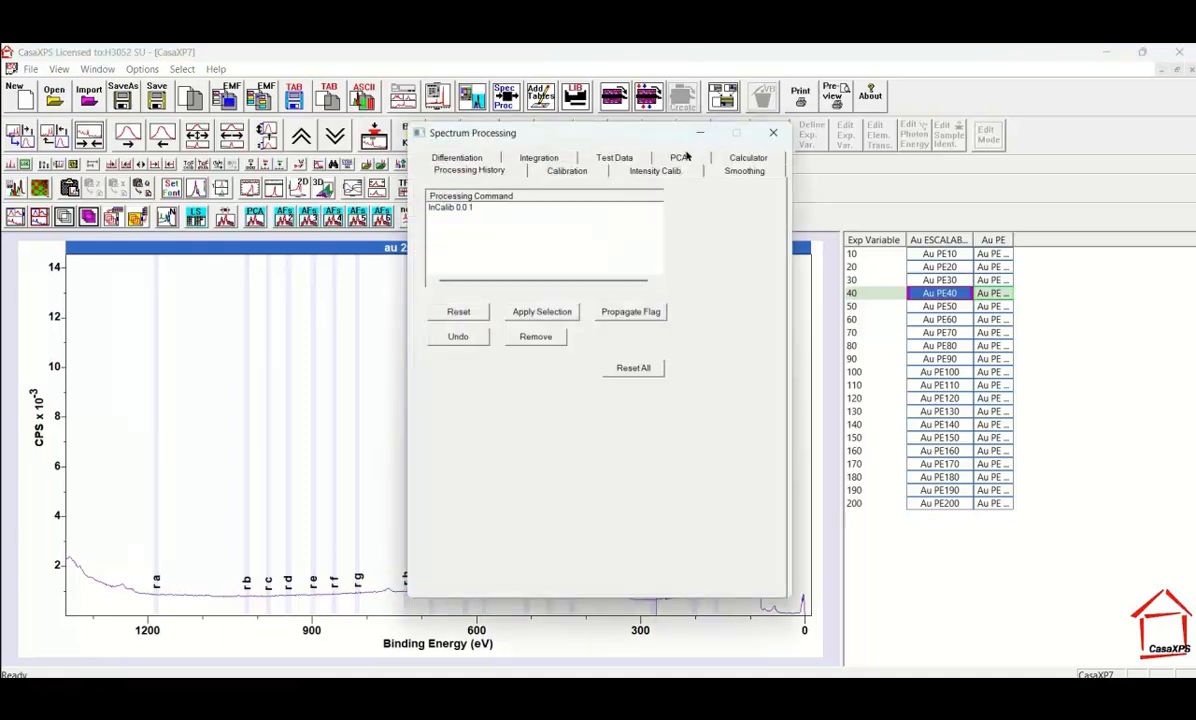
{"action": "left_click", "coordinate": [740, 158]}
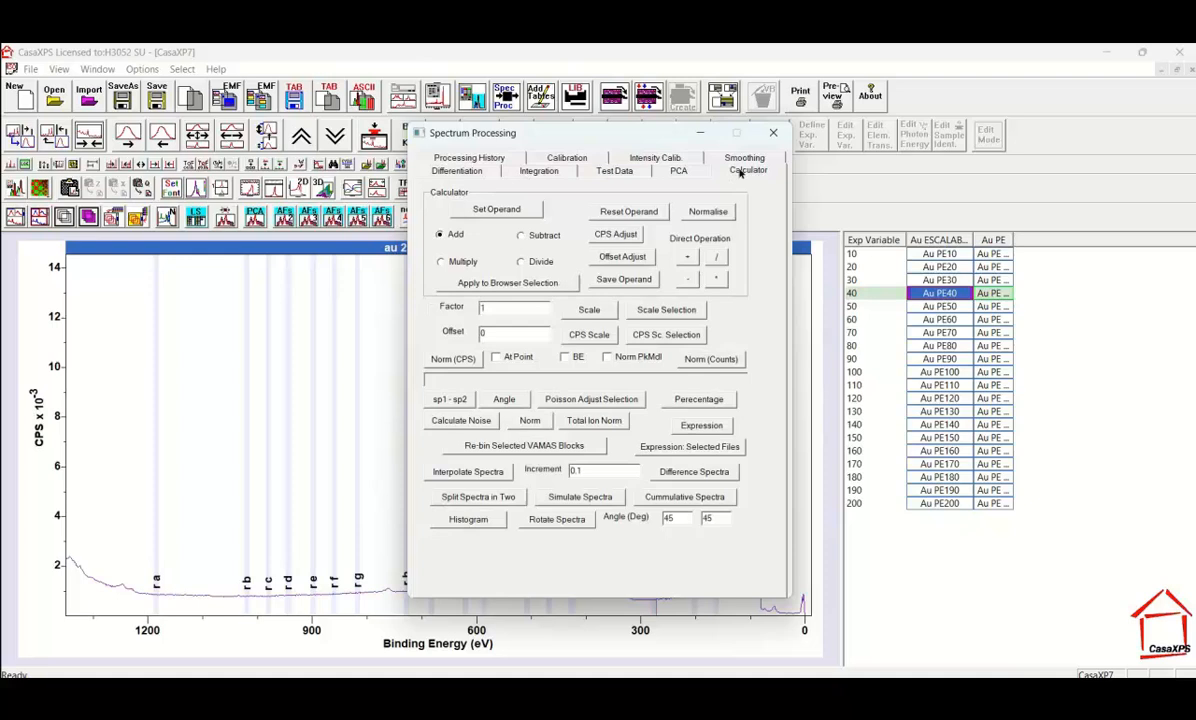
{"action": "left_click", "coordinate": [480, 211]}
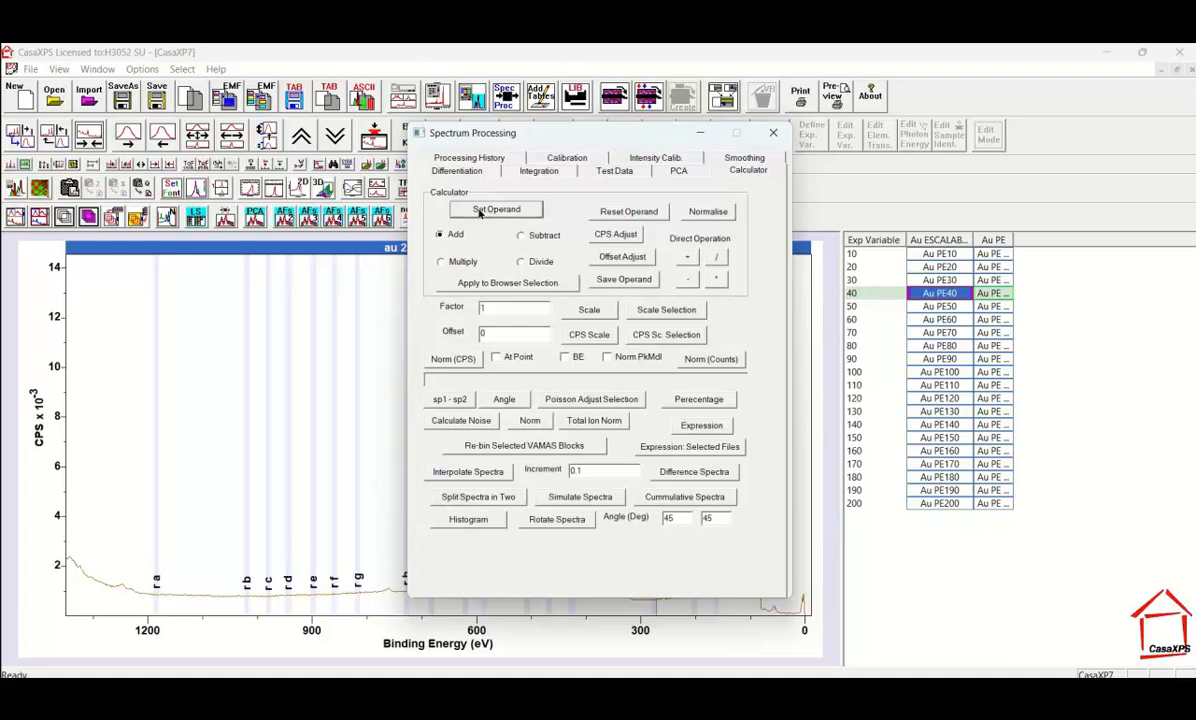
{"action": "left_click", "coordinate": [524, 262]}
{"action": "left_click_drag", "start_coordinate": [499, 135], "coordinate": [886, 203]}
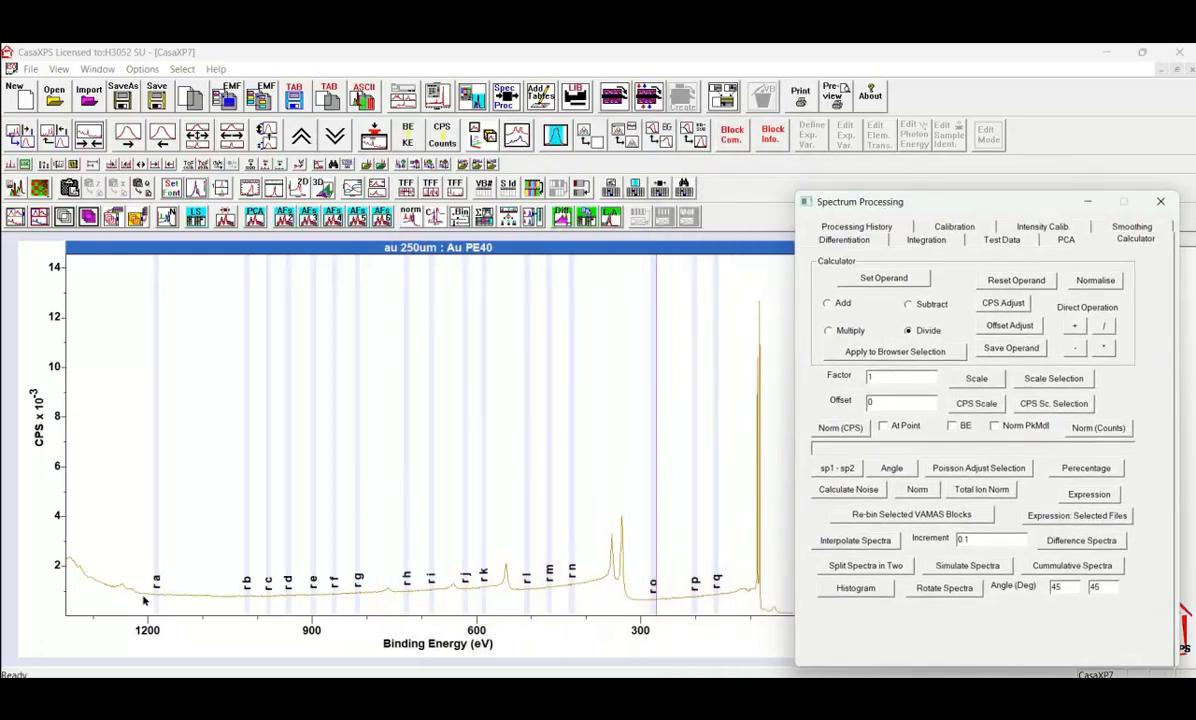
Step: Switch to nexsa internal au standard.vms and overlay all pass energy 10 to 200 spectra
{"action": "left_click", "coordinate": [98, 71]}
{"action": "left_click", "coordinate": [98, 71]}
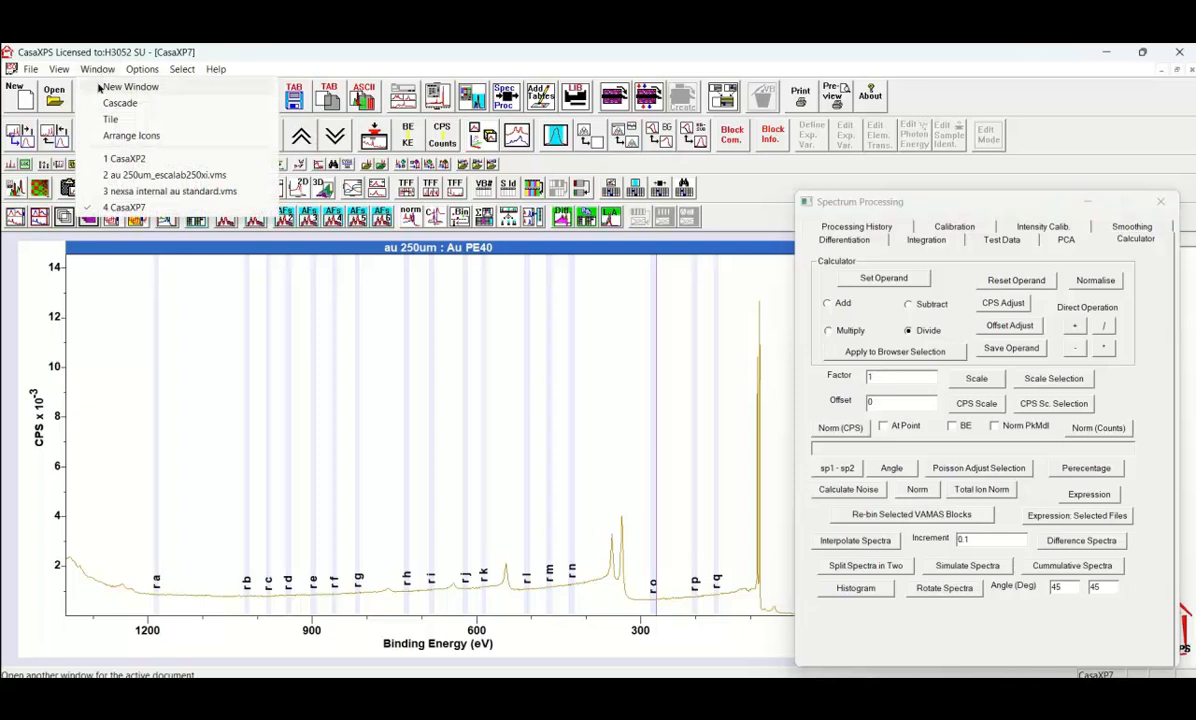
{"action": "left_click", "coordinate": [128, 189]}
{"action": "left_click_drag", "start_coordinate": [836, 200], "coordinate": [904, 246]}
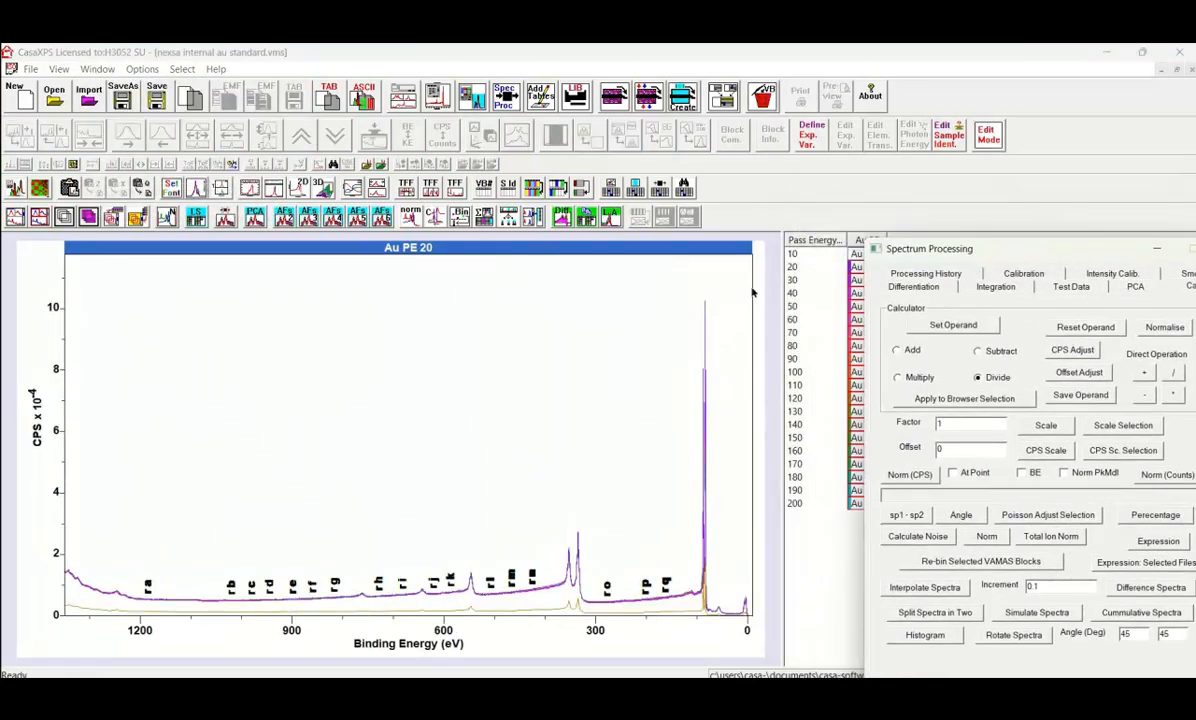
{"action": "left_click_drag", "start_coordinate": [783, 309], "coordinate": [656, 306]}
{"action": "left_click", "coordinate": [688, 240]}
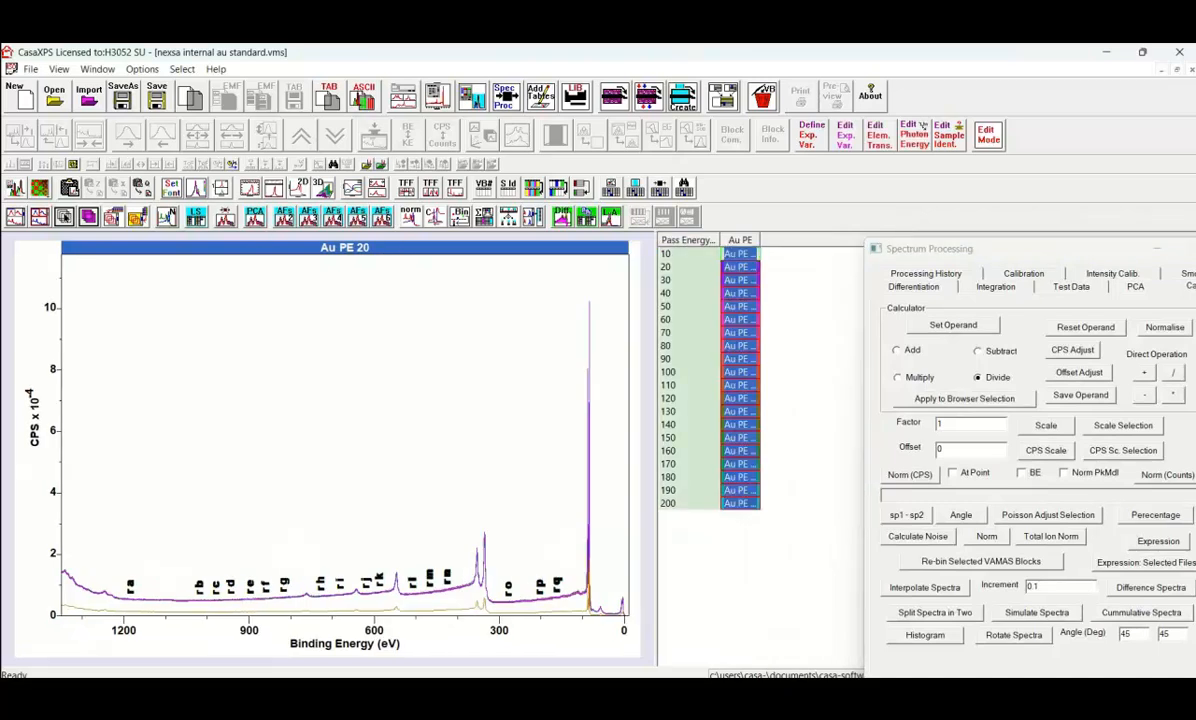
{"action": "left_click", "coordinate": [272, 298]}
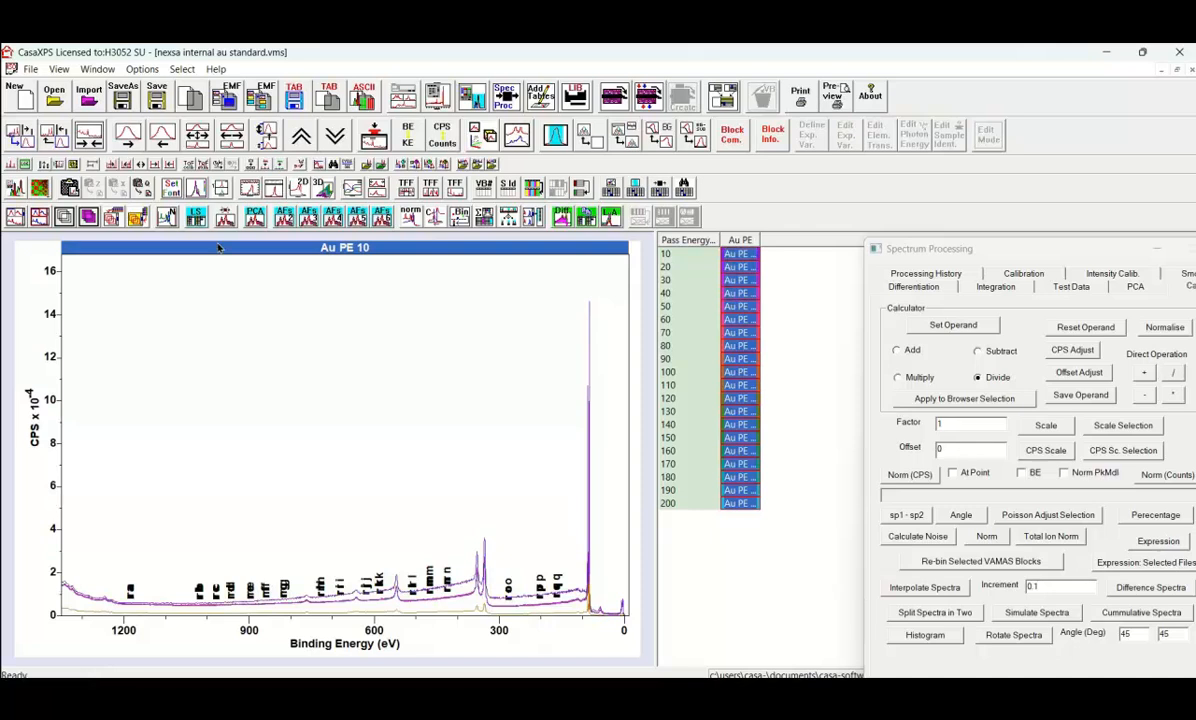
Step: Return the Nexsa spectra to their unprocessed data and divide all of them by the ESCALAB operand
{"action": "left_click", "coordinate": [225, 219]}
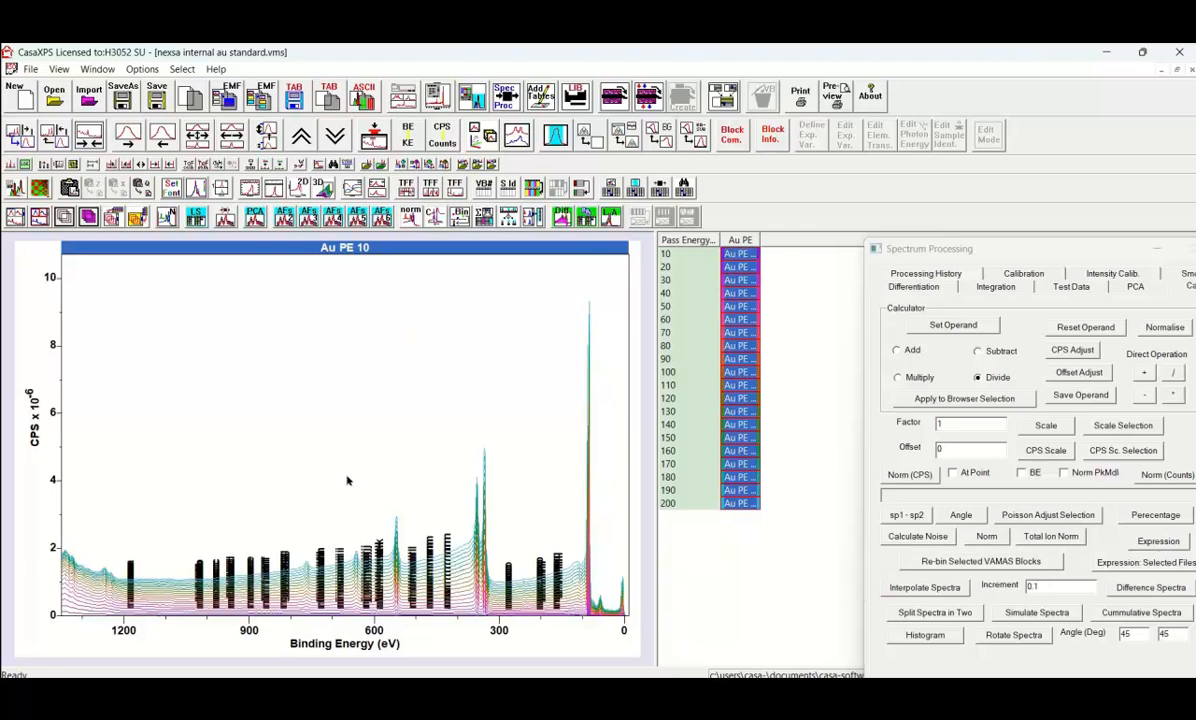
{"action": "left_click_drag", "start_coordinate": [942, 249], "coordinate": [887, 145]}
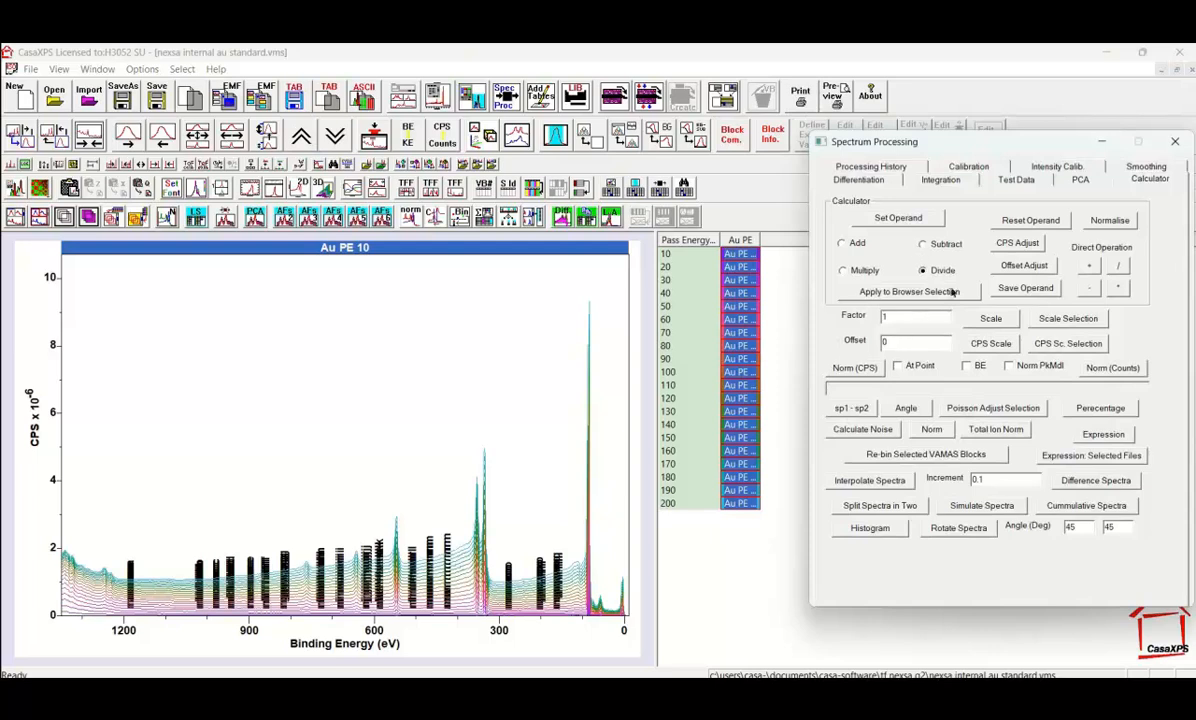
{"action": "left_click", "coordinate": [881, 292]}
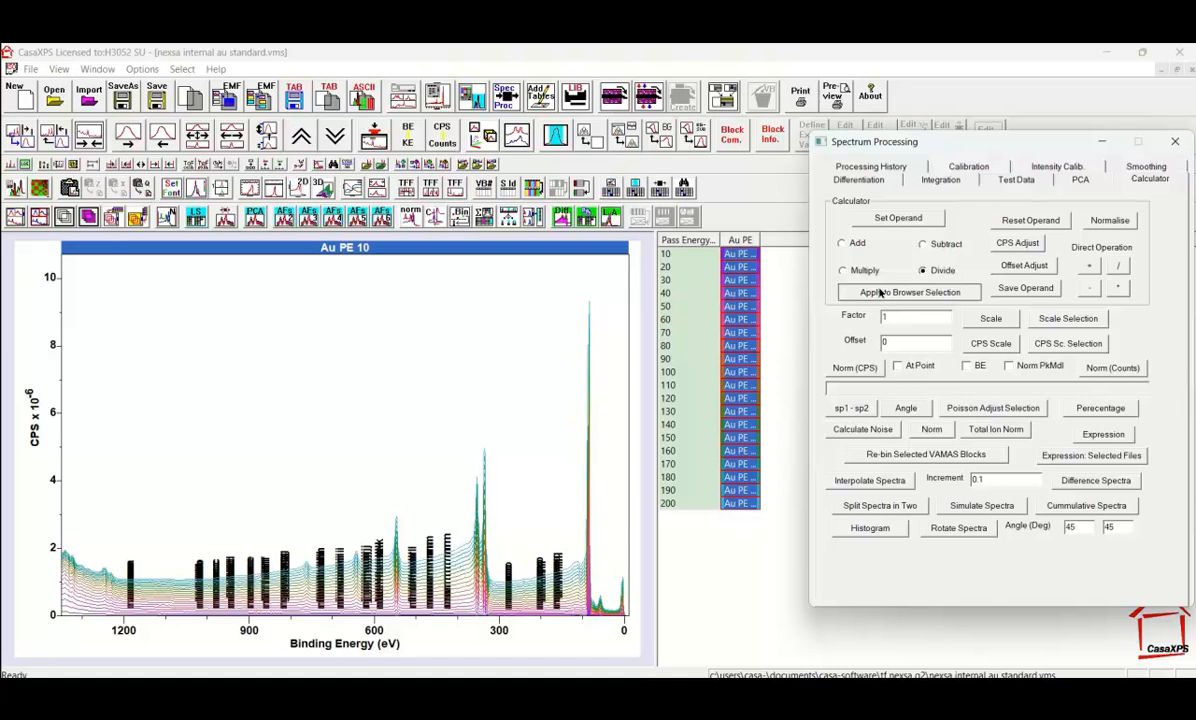
Step: Copy the divided Nexsa spectra within the file as processed data only and overlay the divided spectra
{"action": "left_click", "coordinate": [686, 219]}
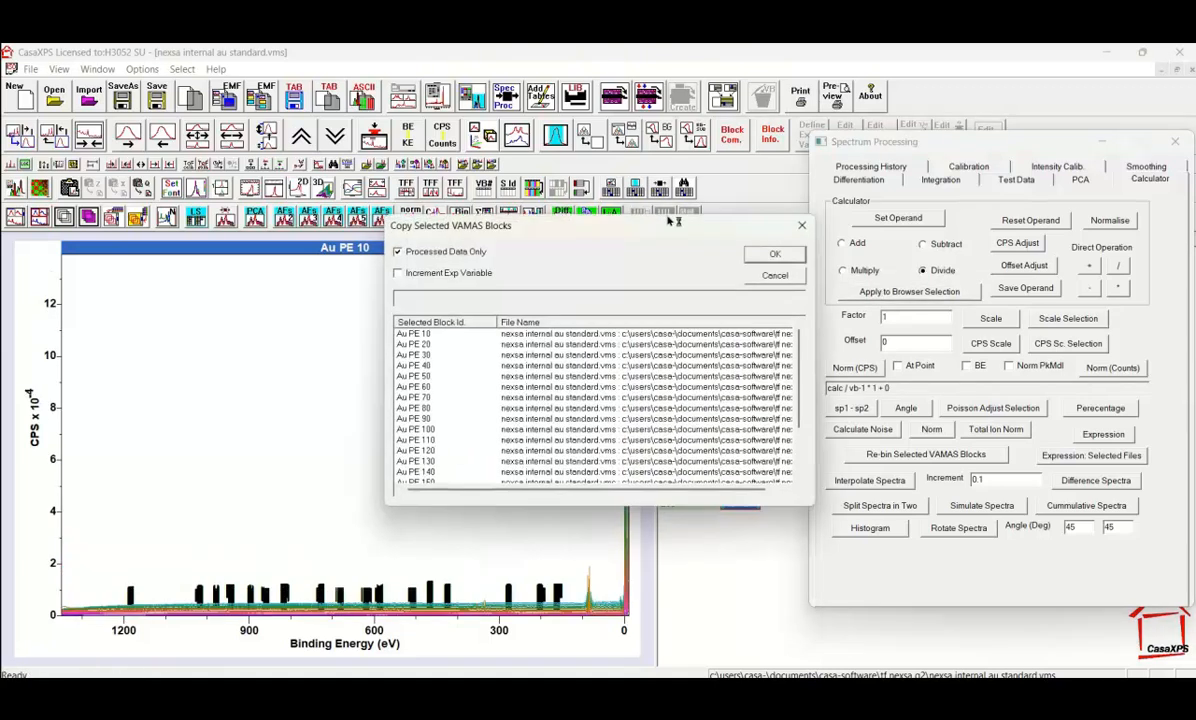
{"action": "left_click", "coordinate": [765, 254]}
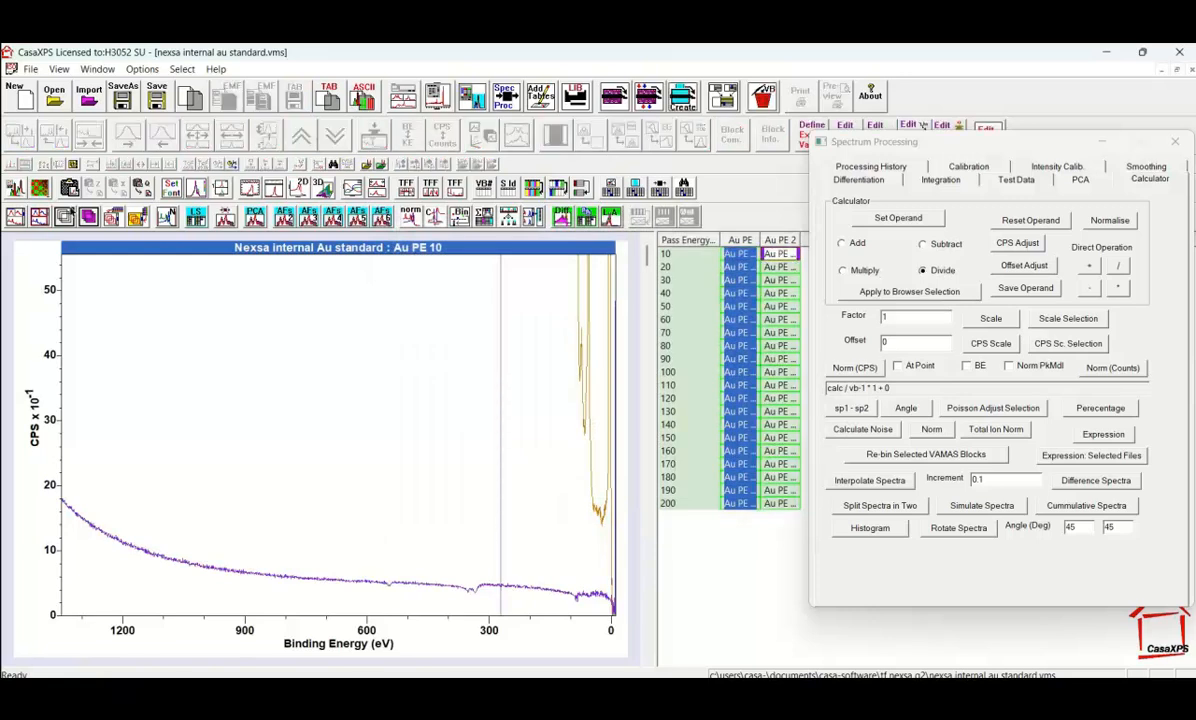
{"action": "left_click", "coordinate": [63, 215]}
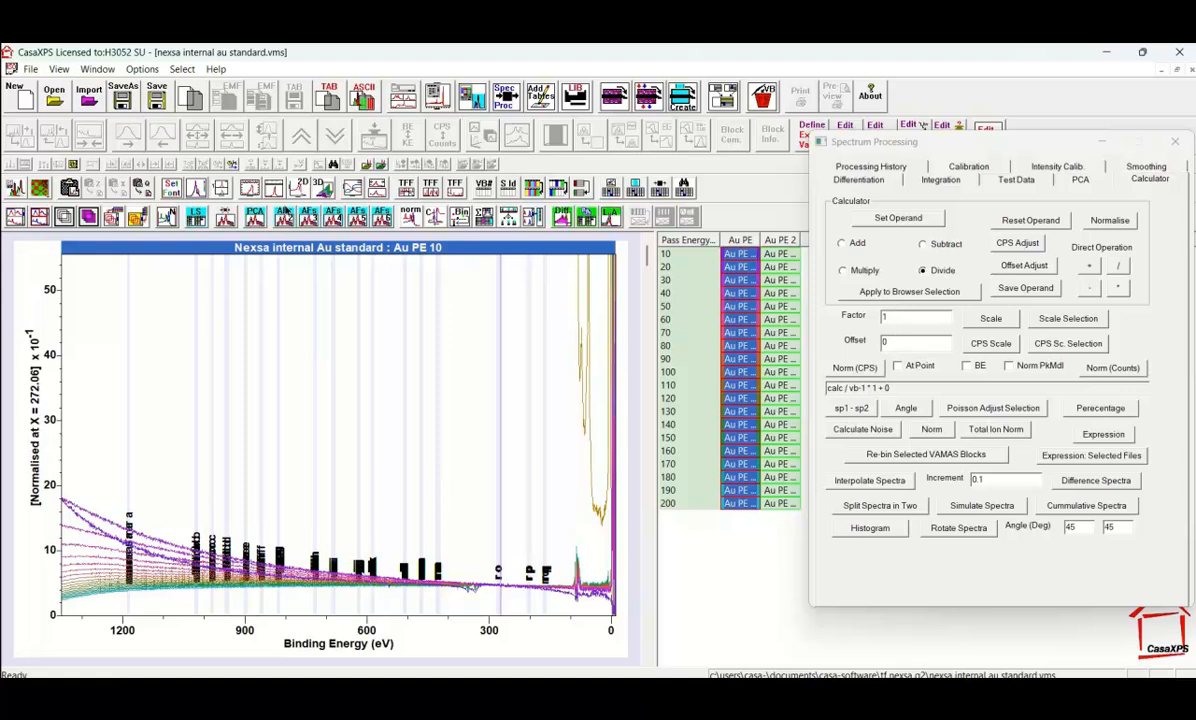
Step: Return the original Nexsa spectra to their unprocessed data and overlay the divided copies from the Au PE 2 column
{"action": "left_click", "coordinate": [218, 222]}
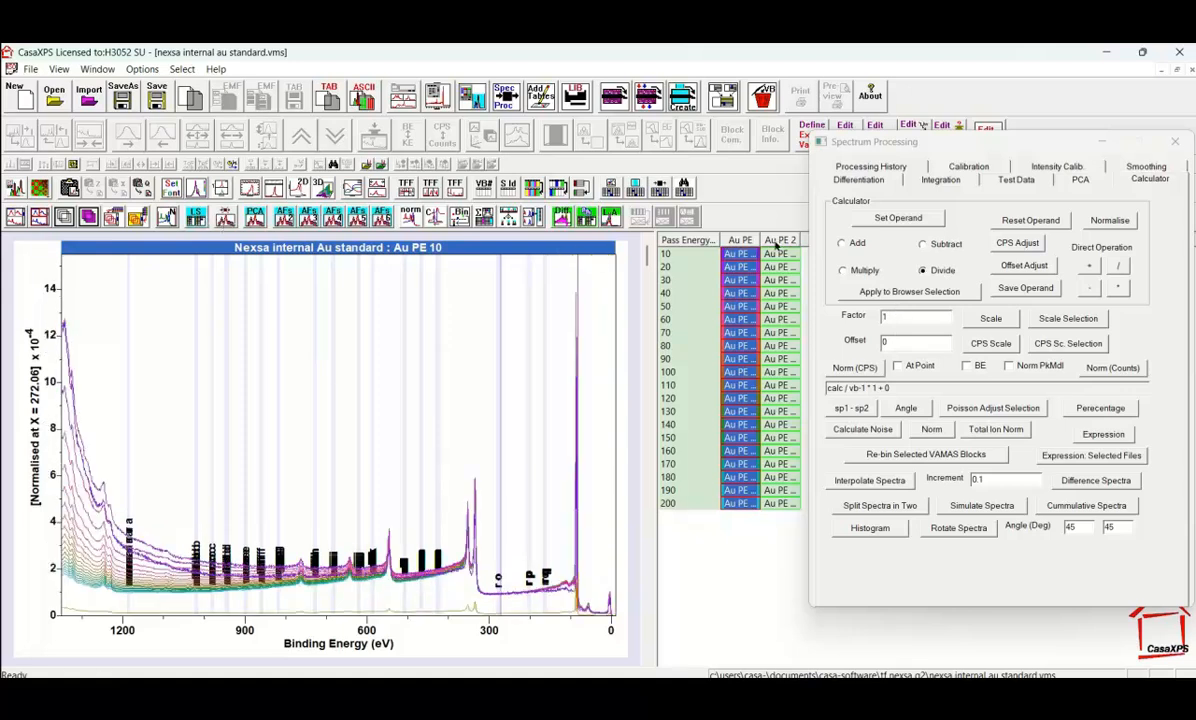
{"action": "left_click", "coordinate": [777, 240]}
{"action": "left_click", "coordinate": [65, 217]}
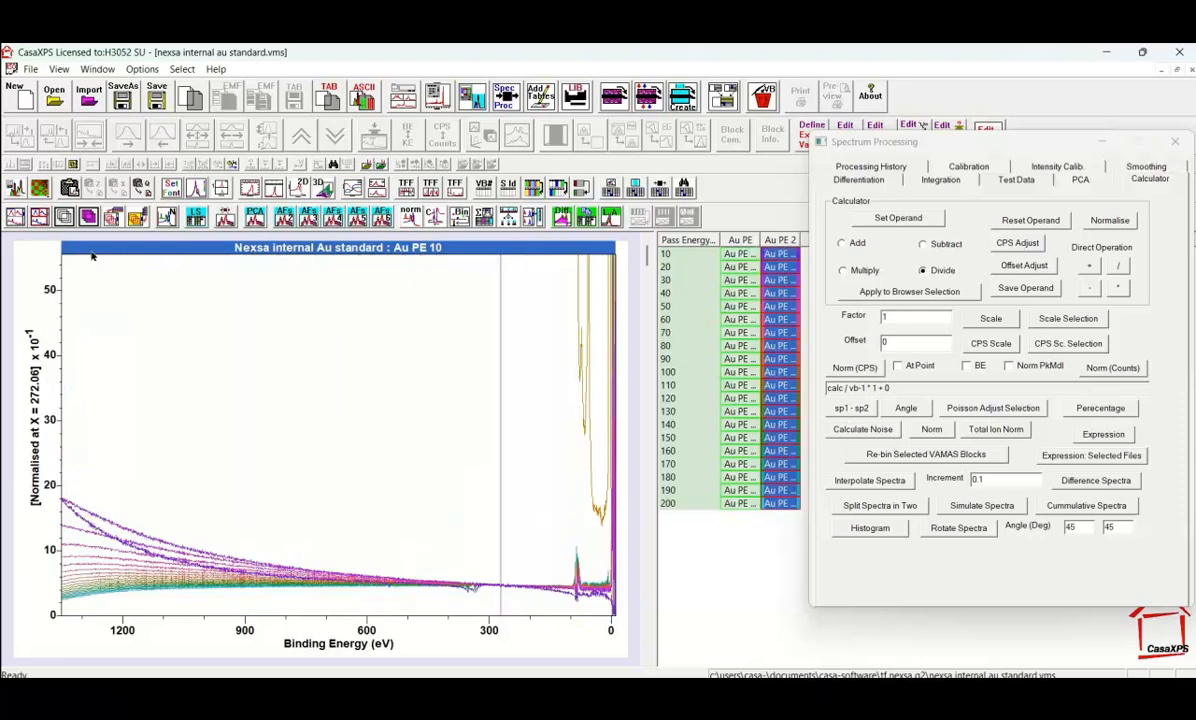
Step: Turn off normalisation for the overlaid divided spectra and enlarge the low-intensity range to examine the response curves
{"action": "left_click", "coordinate": [338, 492]}
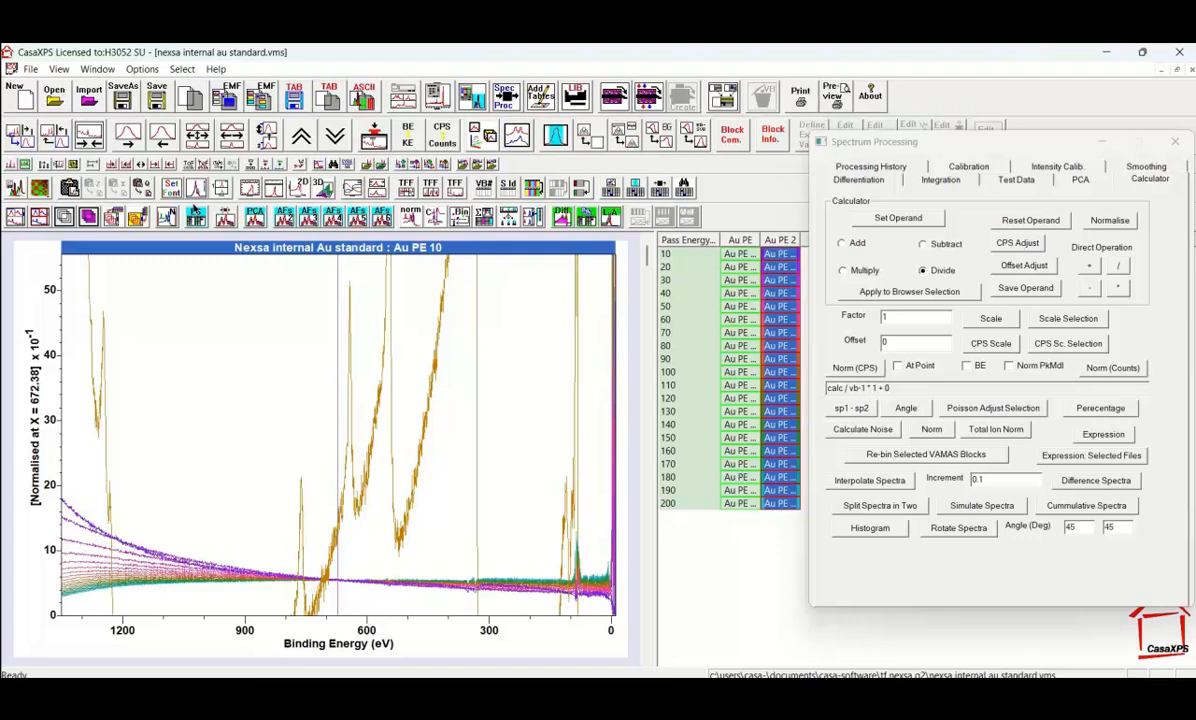
{"action": "left_click", "coordinate": [160, 201]}
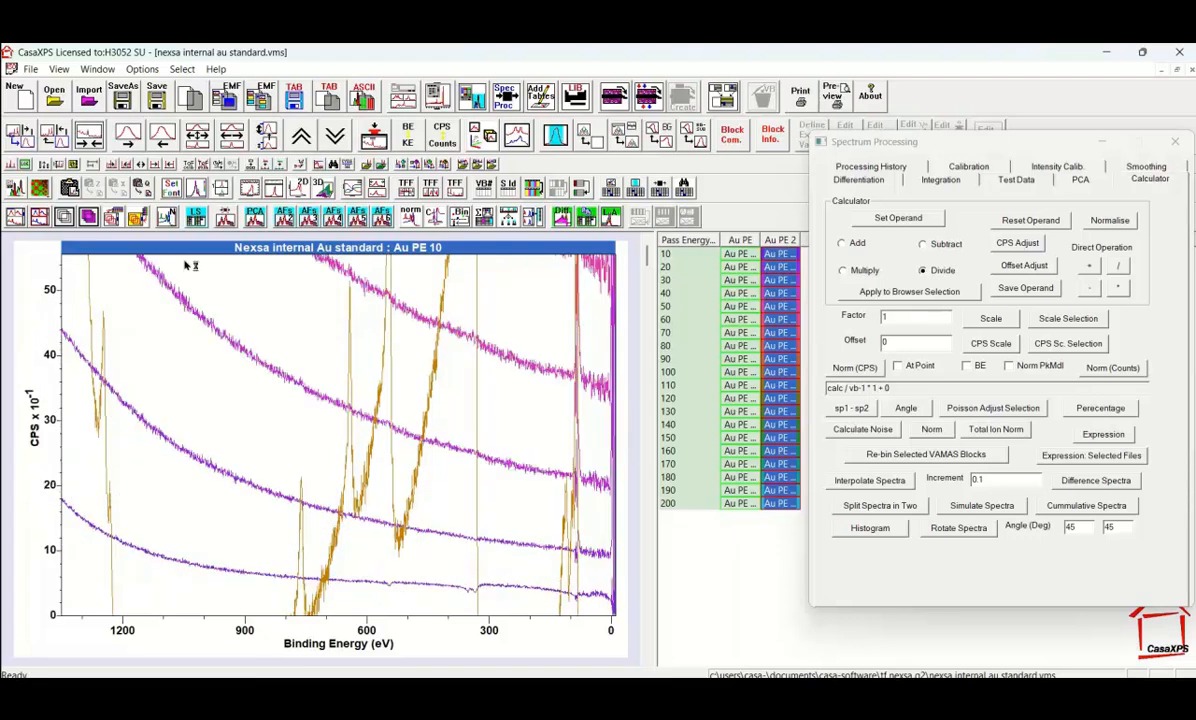
{"action": "left_click", "coordinate": [241, 124]}
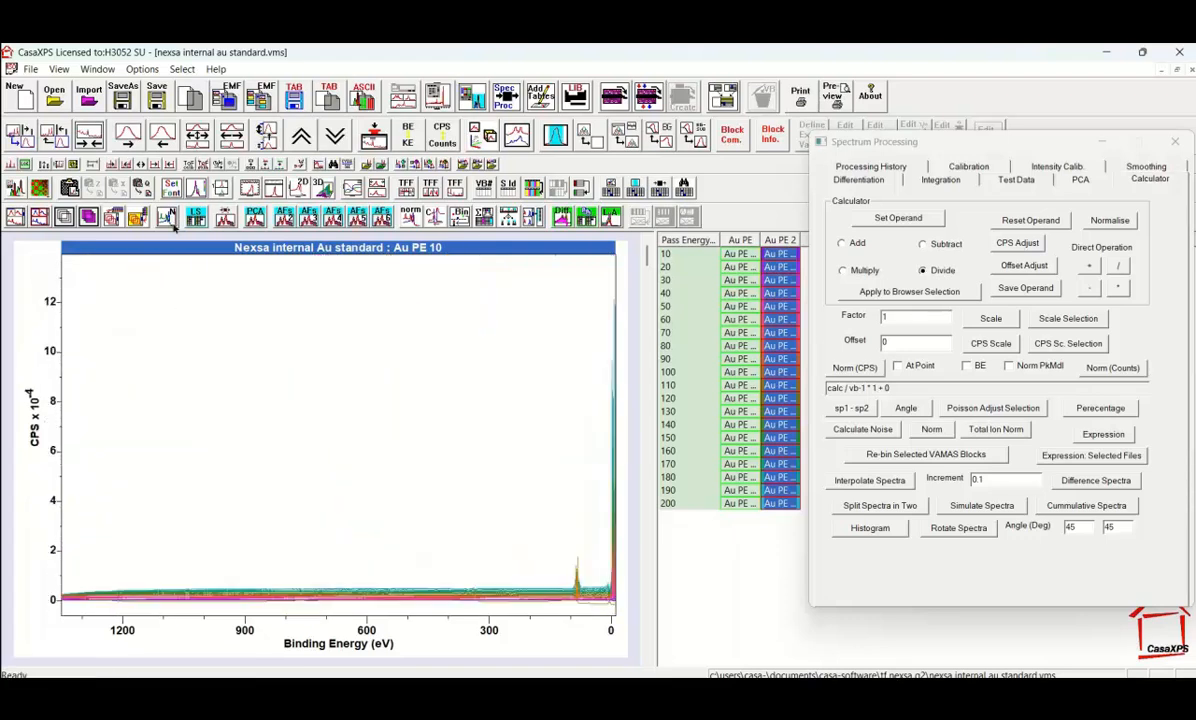
{"action": "left_click_drag", "start_coordinate": [53, 561], "coordinate": [604, 619]}
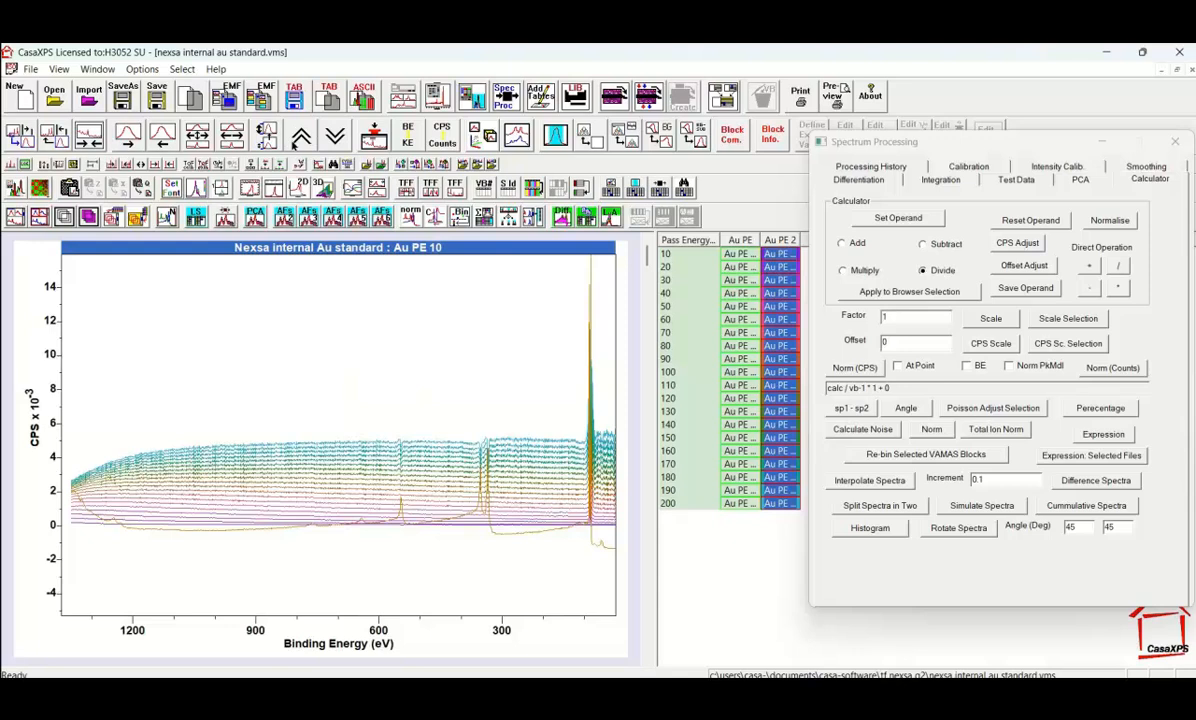
{"action": "left_click", "coordinate": [248, 136]}
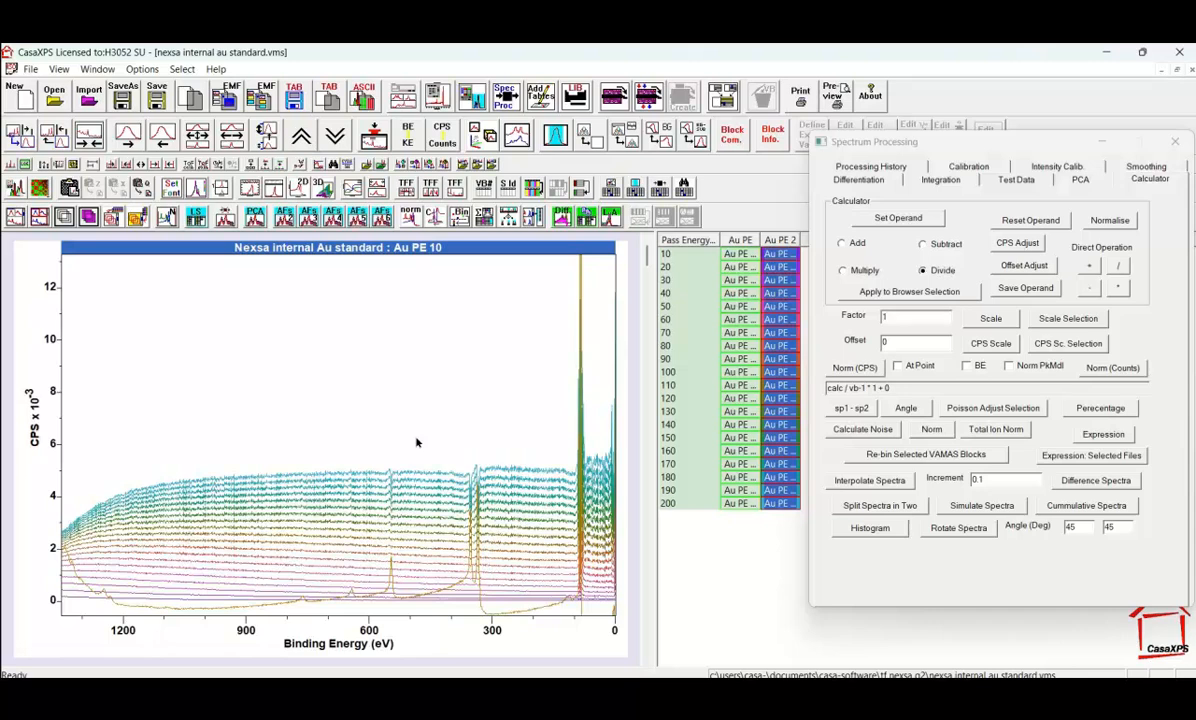
Step: Show the intensity calibration options for spectrum processing and move their window clear of the spectra list
{"action": "left_click", "coordinate": [1070, 155]}
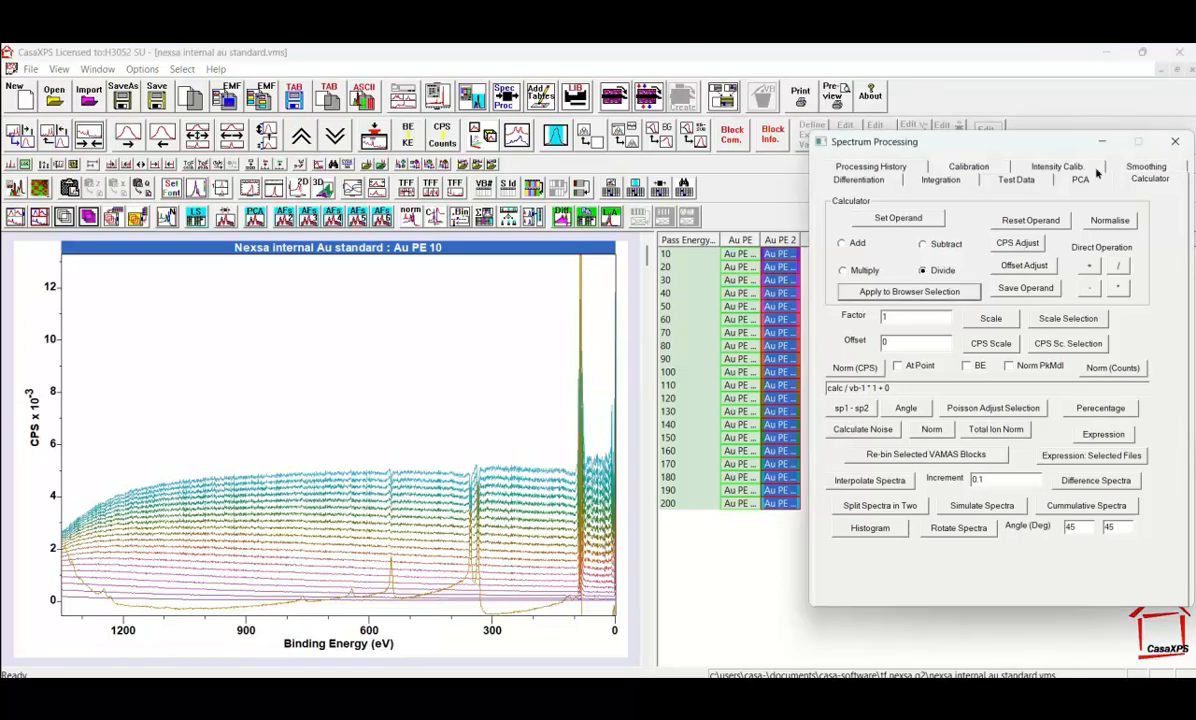
{"action": "left_click", "coordinate": [1050, 168]}
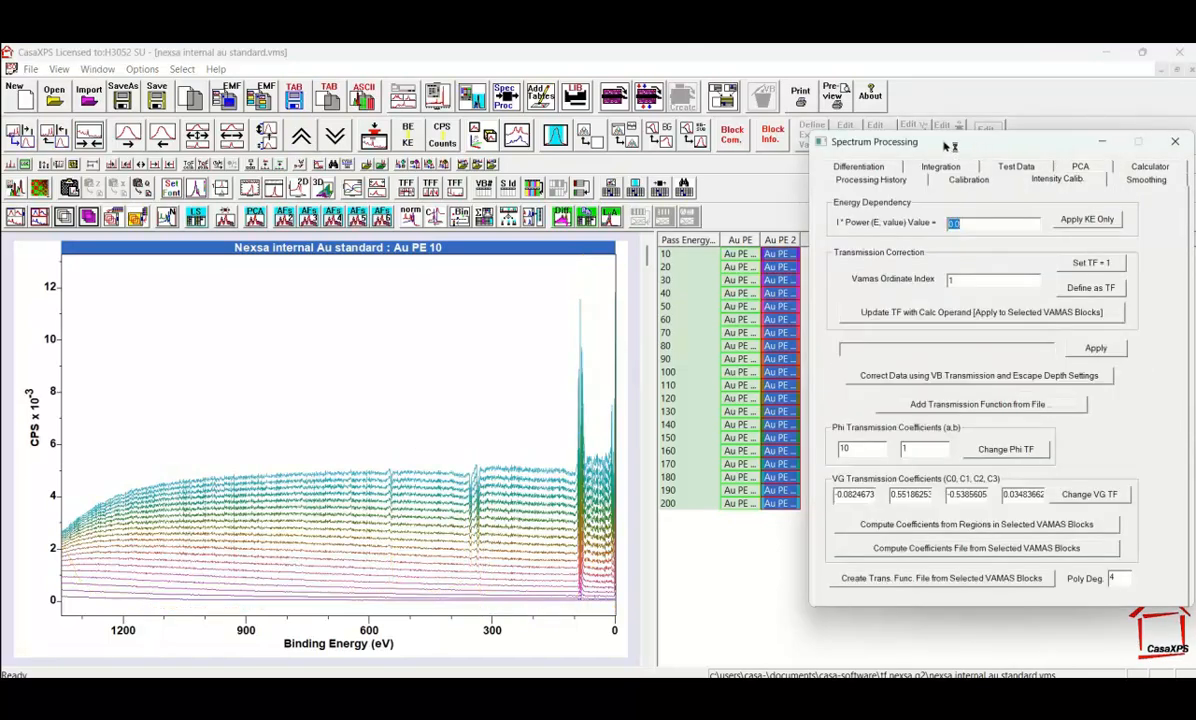
{"action": "left_click_drag", "start_coordinate": [888, 137], "coordinate": [955, 133]}
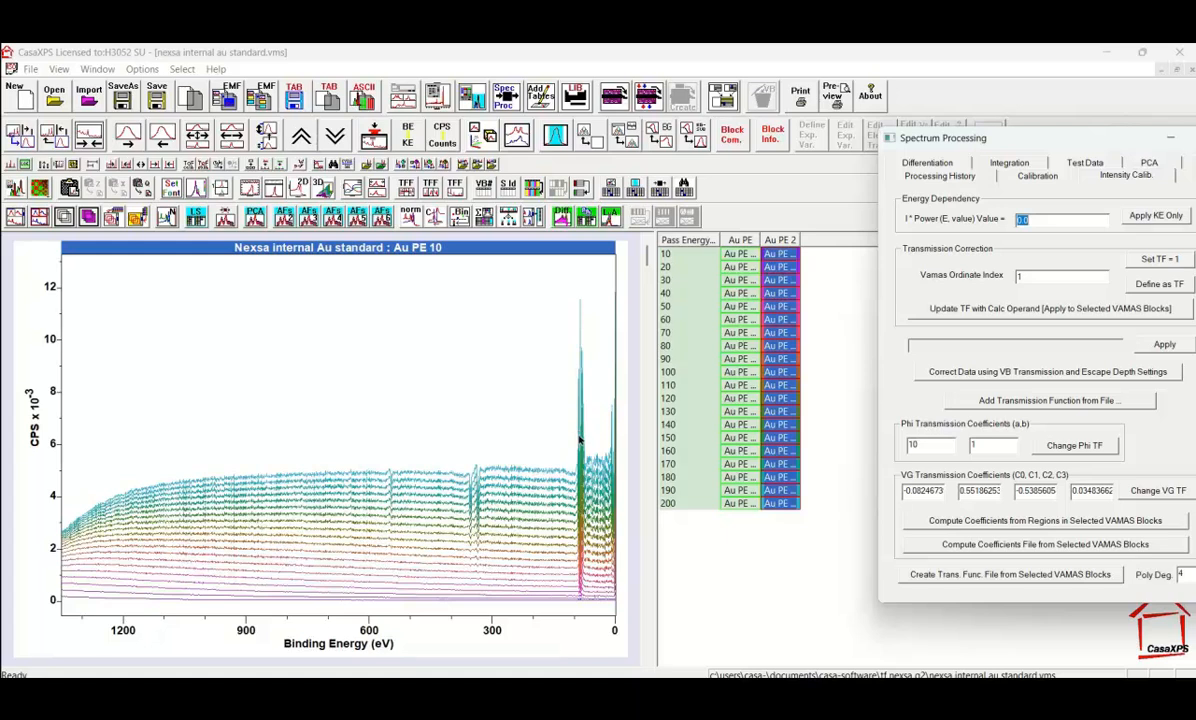
Step: Display only the divided pass energy 200 spectrum, enlarge its response curve and open the quantification region settings beside it
{"action": "left_click", "coordinate": [771, 505]}
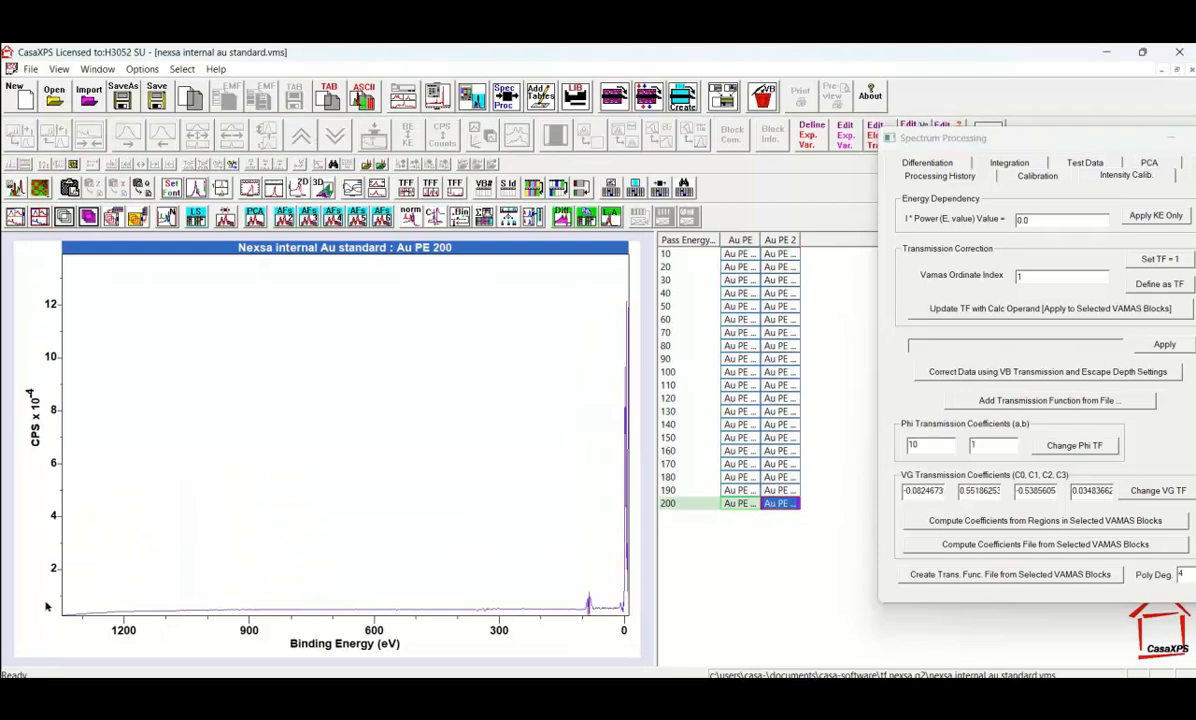
{"action": "left_click_drag", "start_coordinate": [62, 566], "coordinate": [606, 622]}
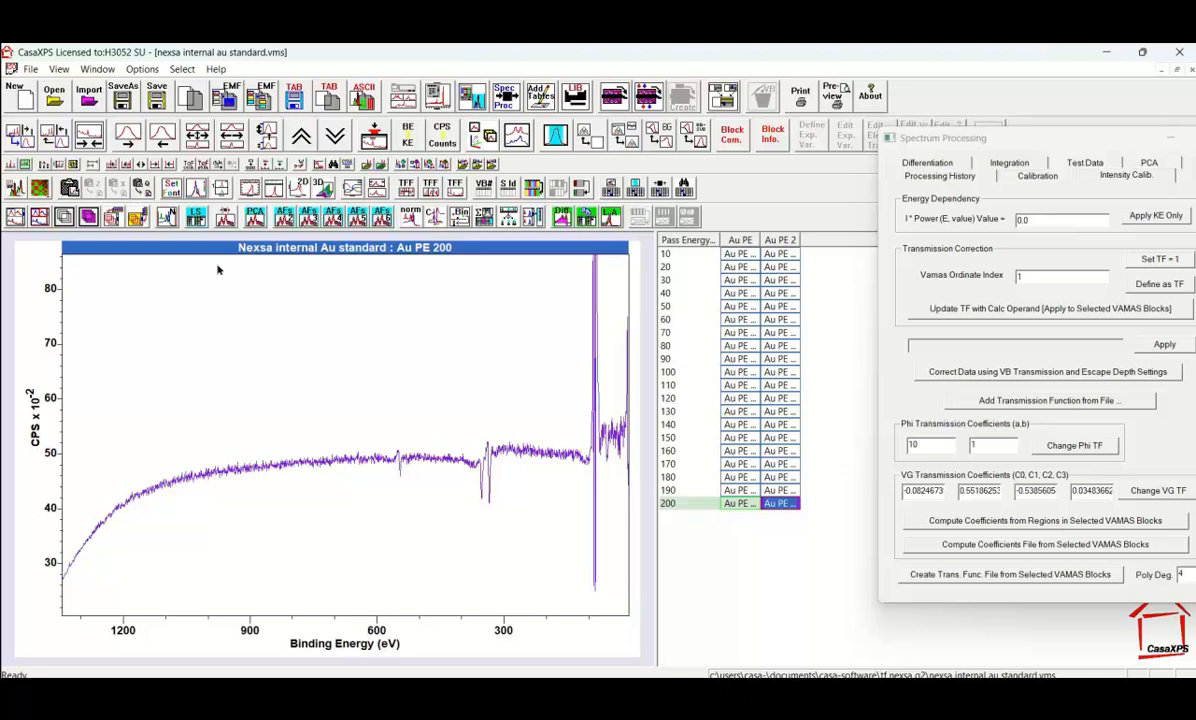
{"action": "left_click", "coordinate": [265, 136]}
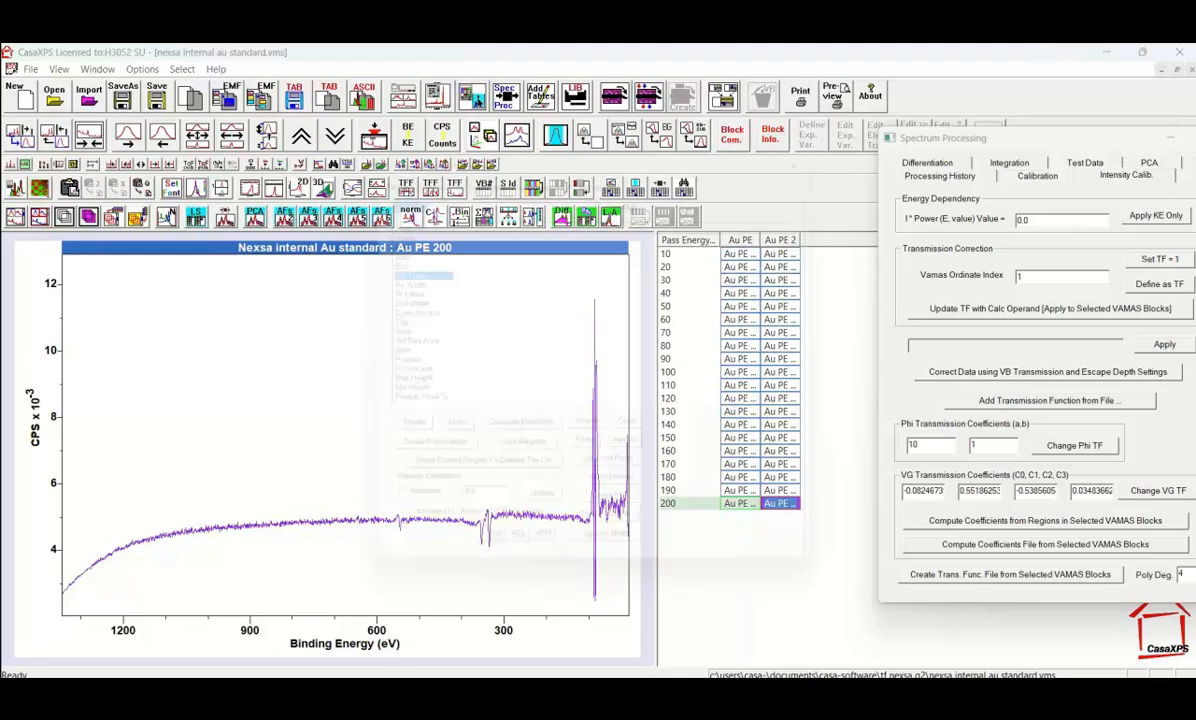
{"action": "left_click", "coordinate": [443, 90]}
{"action": "left_click_drag", "start_coordinate": [465, 100], "coordinate": [868, 180]}
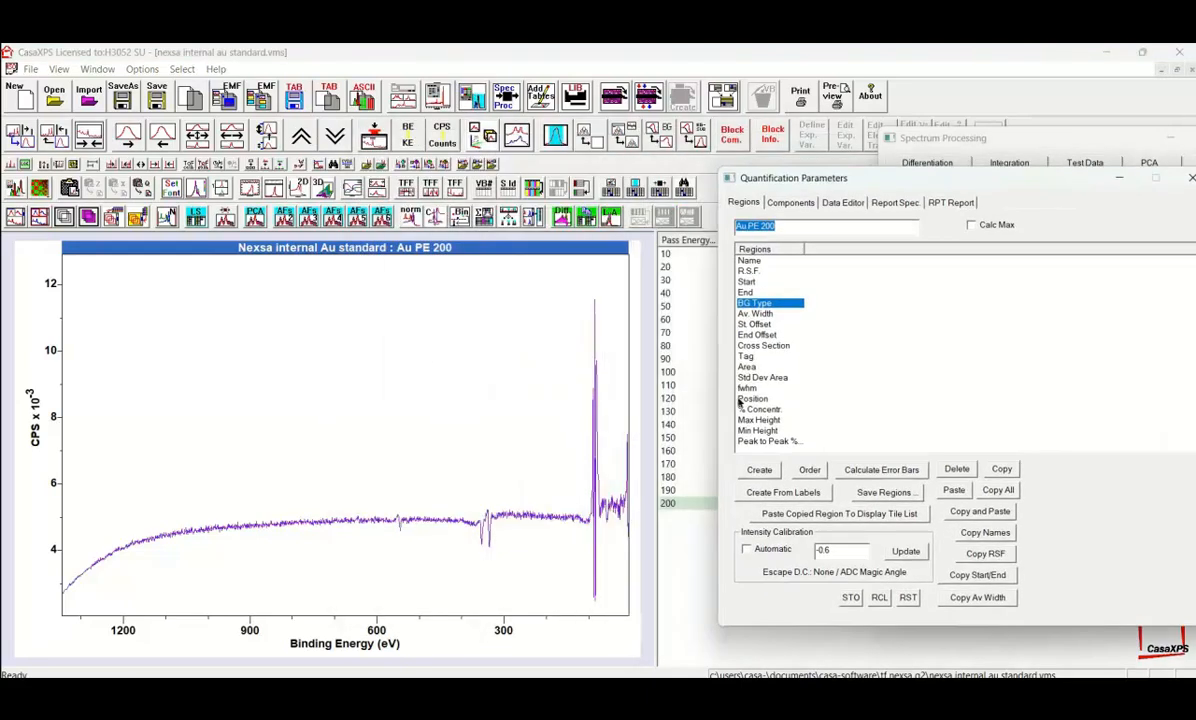
Step: Create a region with the Retard Ratio background type and adjust its limits to 1350 and about 570 eV
{"action": "left_click", "coordinate": [758, 470]}
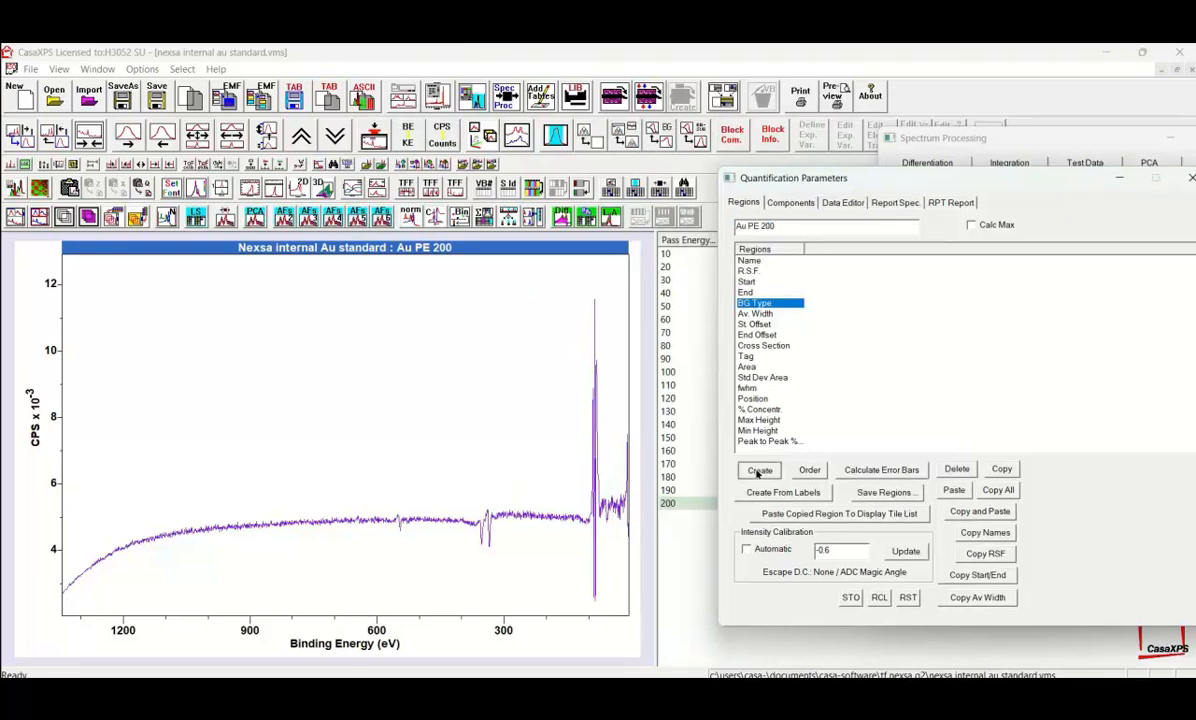
{"action": "left_click", "coordinate": [820, 304]}
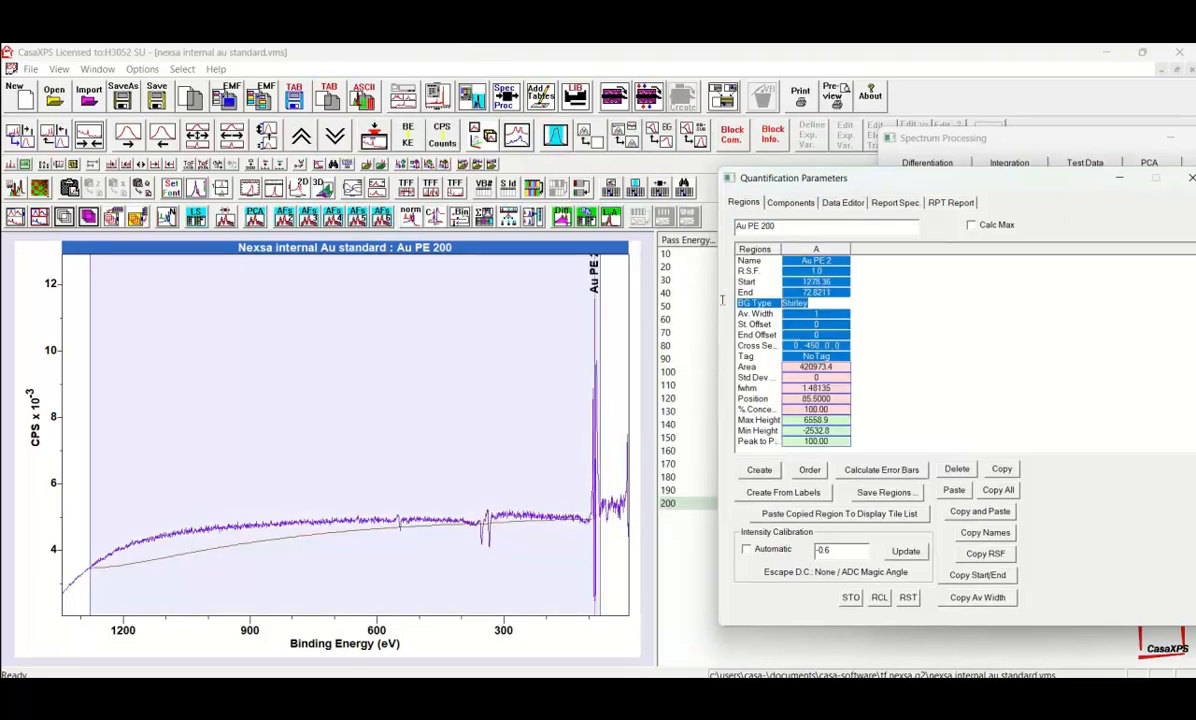
{"action": "type", "text": "r"}
{"action": "key", "text": "Return"}
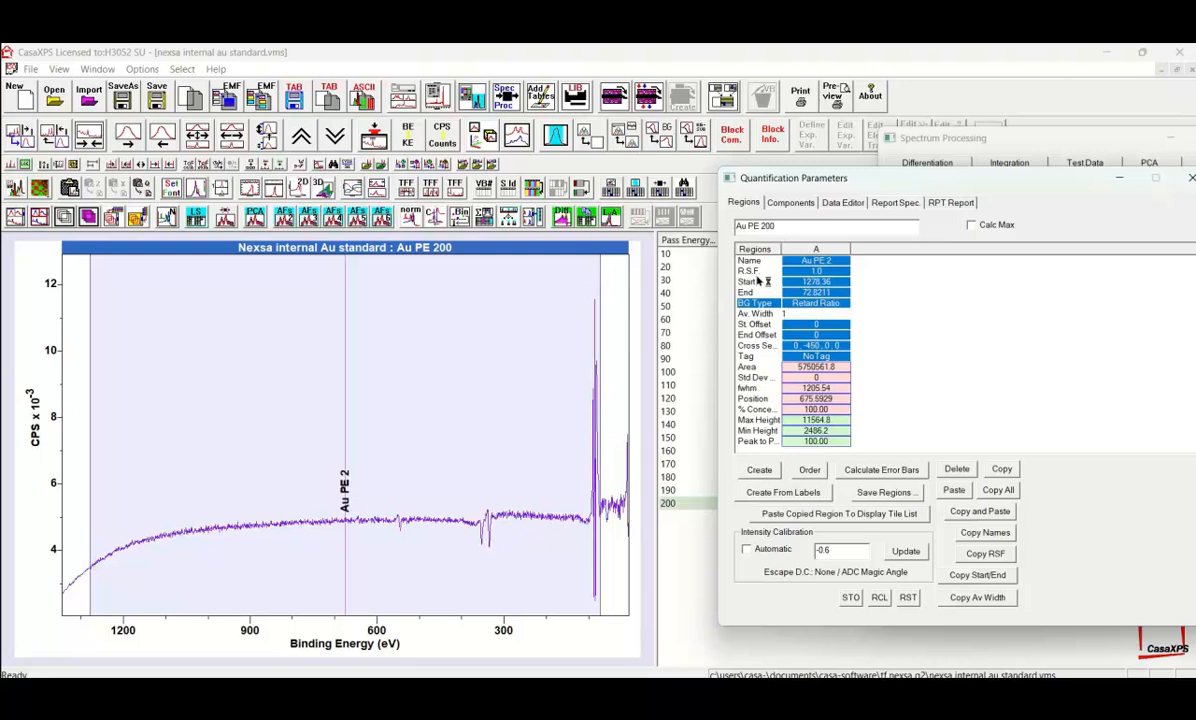
{"action": "left_click_drag", "start_coordinate": [273, 398], "coordinate": [148, 386]}
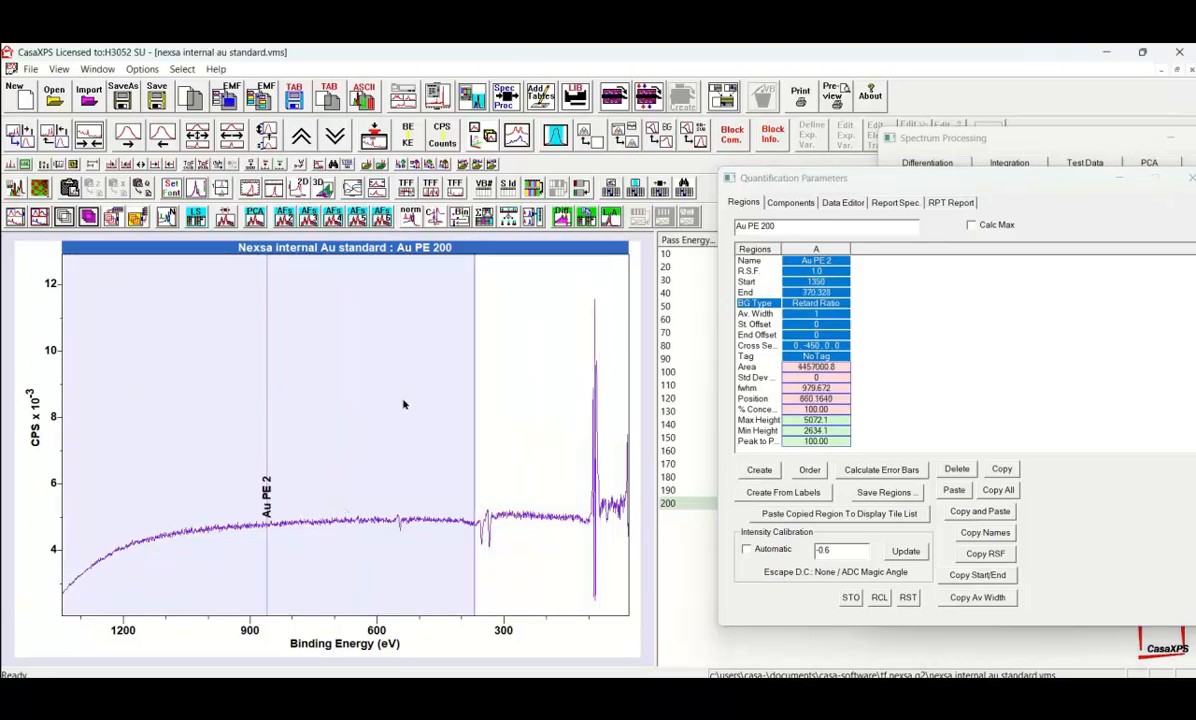
{"action": "mouse_move", "coordinate": [475, 421]}
{"action": "left_mouse_down"}
{"action": "mouse_move", "coordinate": [445, 392]}
{"action": "mouse_move", "coordinate": [368, 378]}
{"action": "left_mouse_up"}
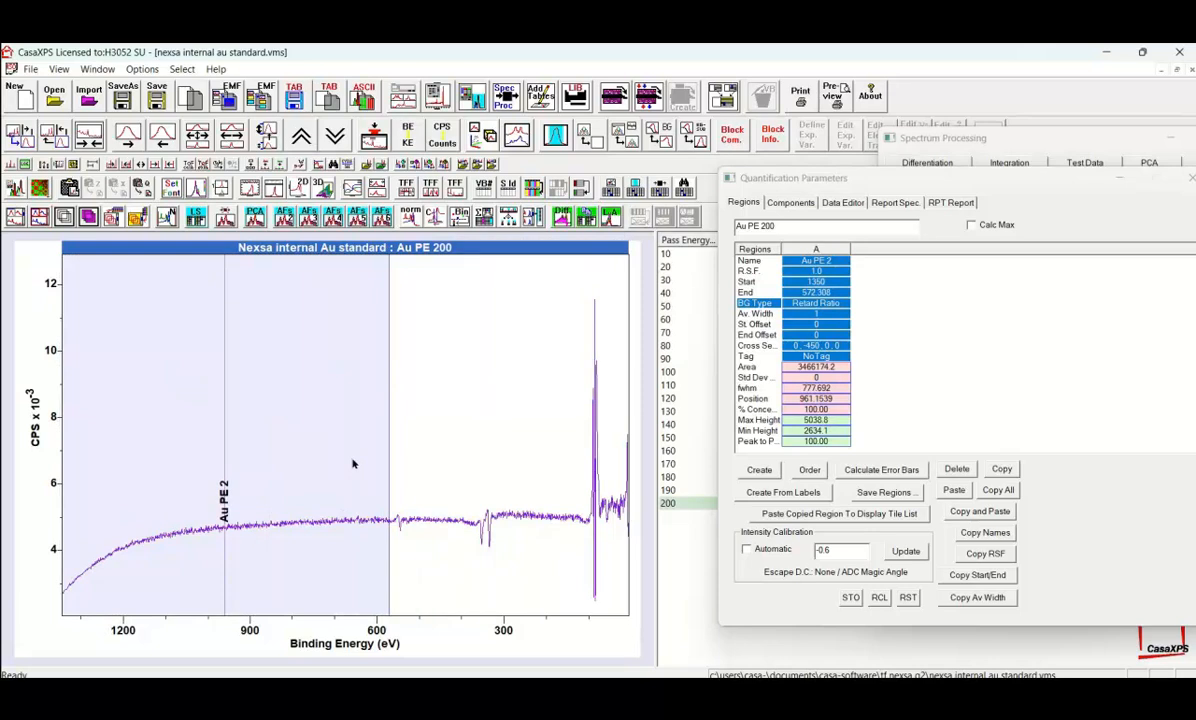
{"action": "left_click_drag", "start_coordinate": [385, 455], "coordinate": [398, 457]}
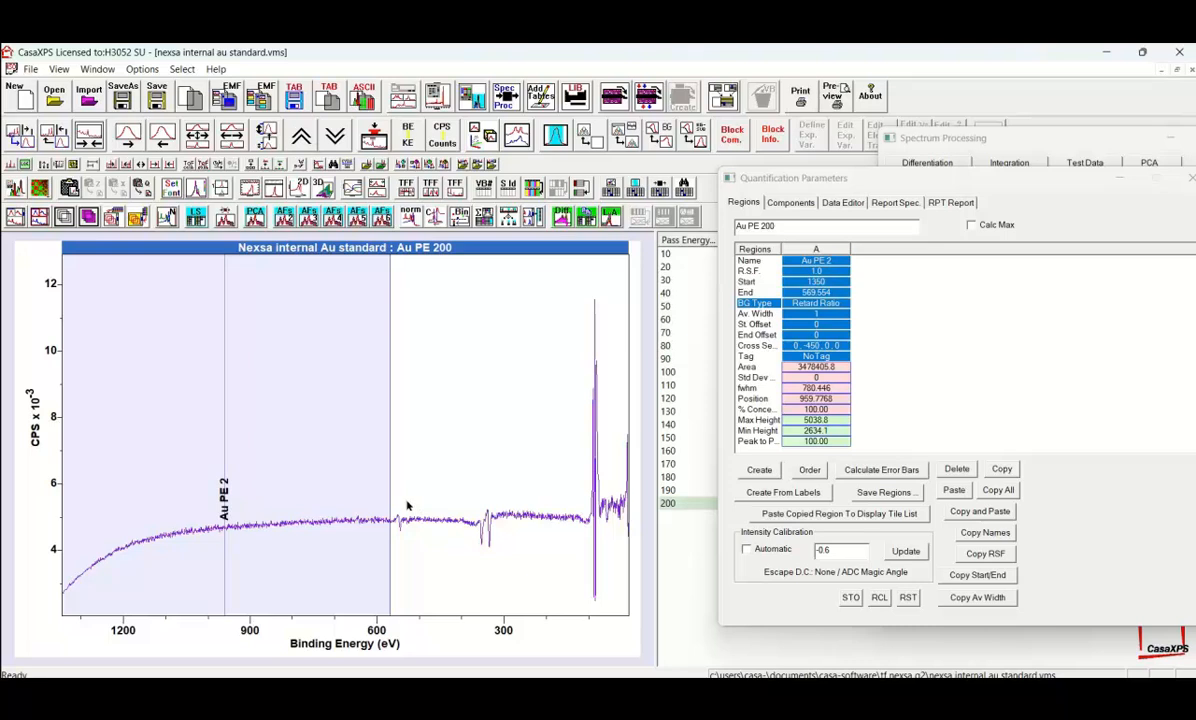
Step: Create a second region on the flat part of the curve from about 516 to 427 eV
{"action": "left_click_drag", "start_coordinate": [410, 502], "coordinate": [452, 532]}
{"action": "left_click", "coordinate": [434, 529]}
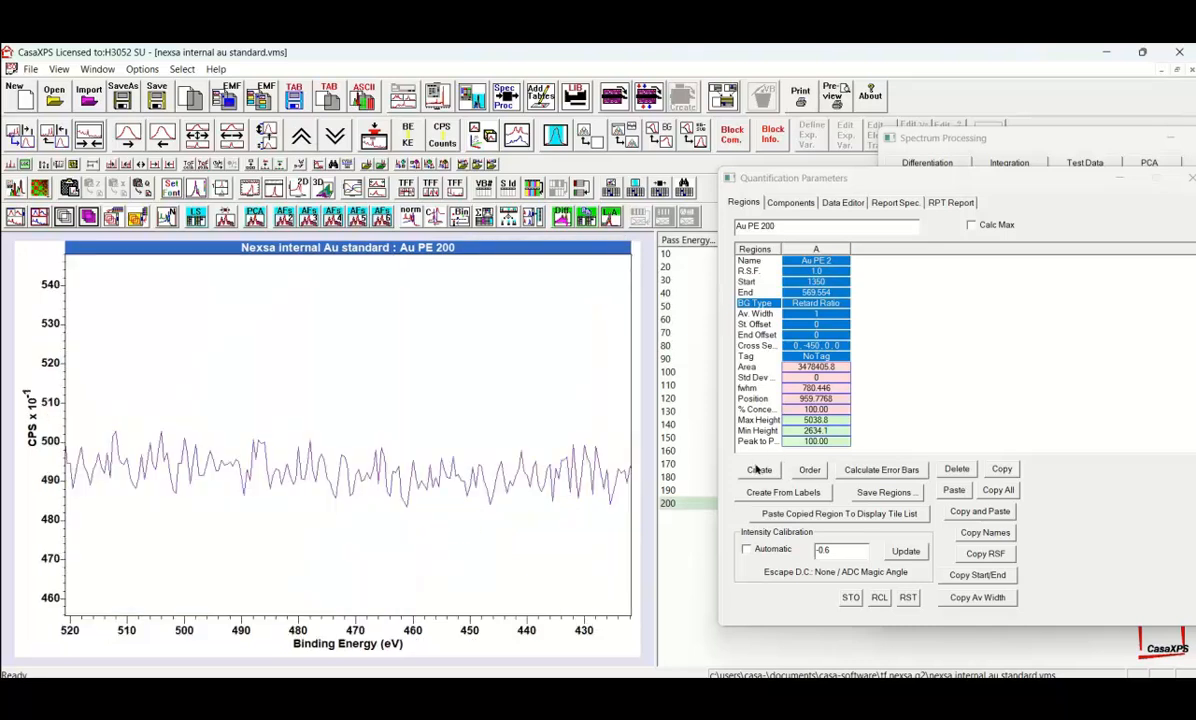
{"action": "left_click", "coordinate": [759, 469]}
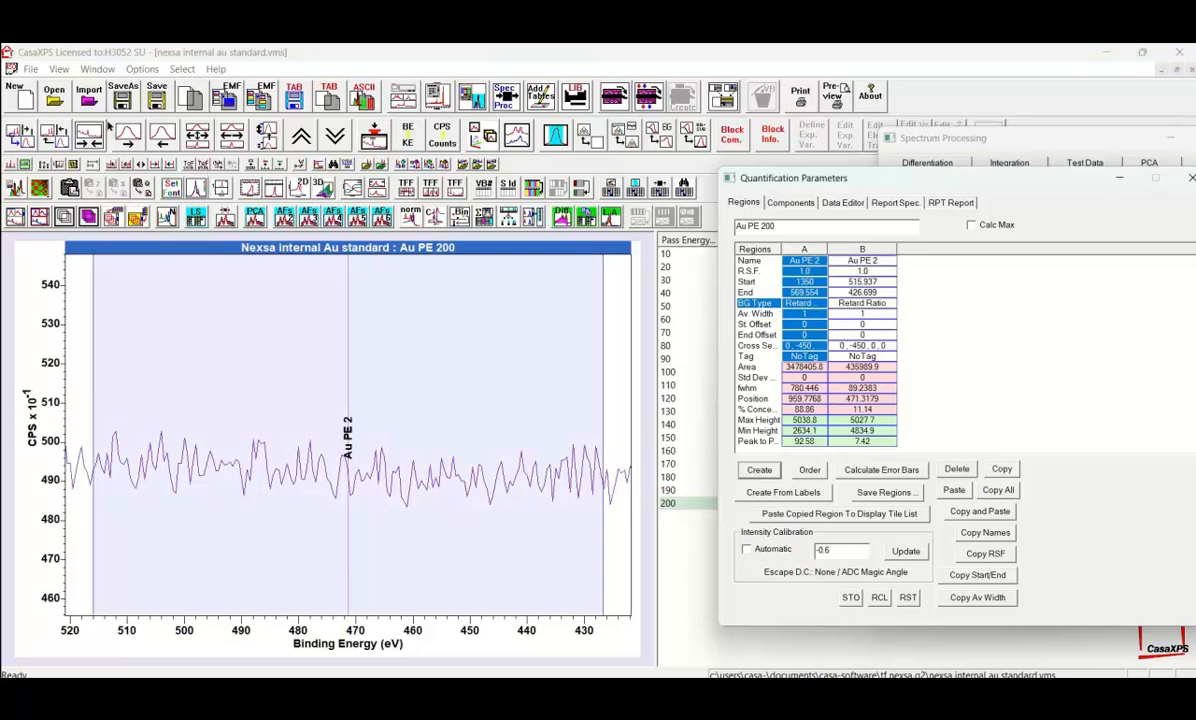
Step: Create a third region on the smooth part of the curve from about 308 to 167 eV
{"action": "left_click", "coordinate": [88, 133]}
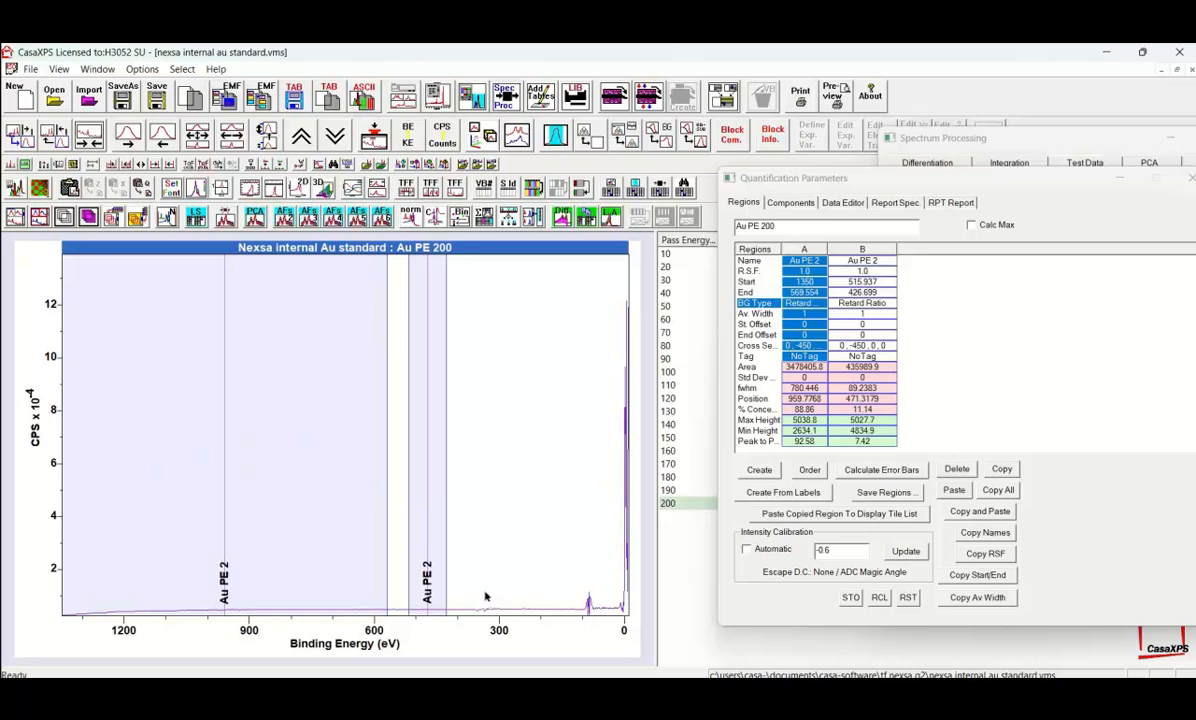
{"action": "left_click_drag", "start_coordinate": [621, 614], "coordinate": [420, 553]}
{"action": "left_click", "coordinate": [485, 562]}
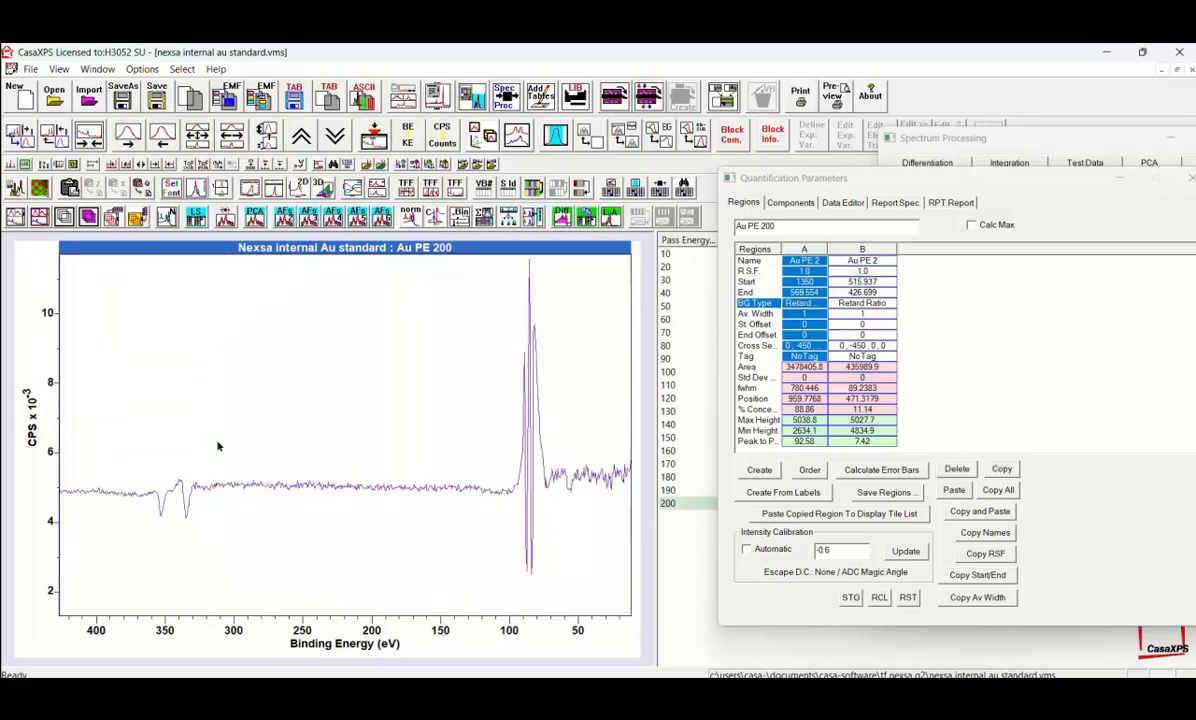
{"action": "left_click_drag", "start_coordinate": [212, 442], "coordinate": [427, 520]}
{"action": "left_click", "coordinate": [331, 438]}
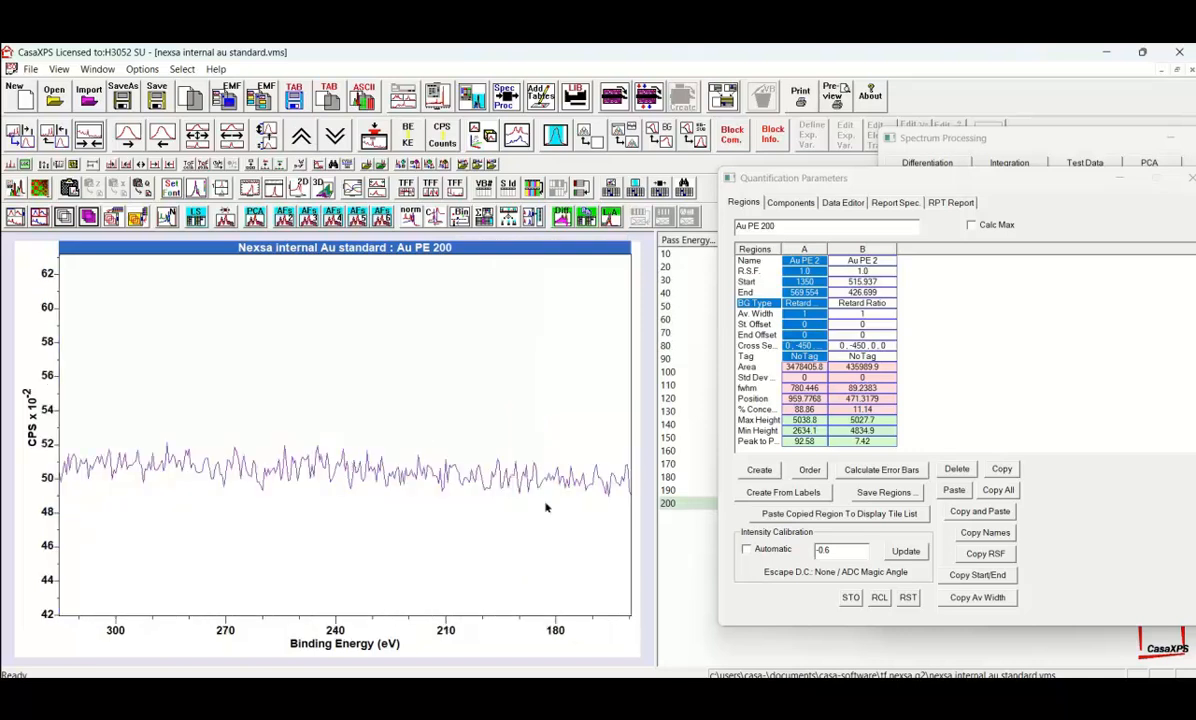
{"action": "left_click", "coordinate": [752, 472]}
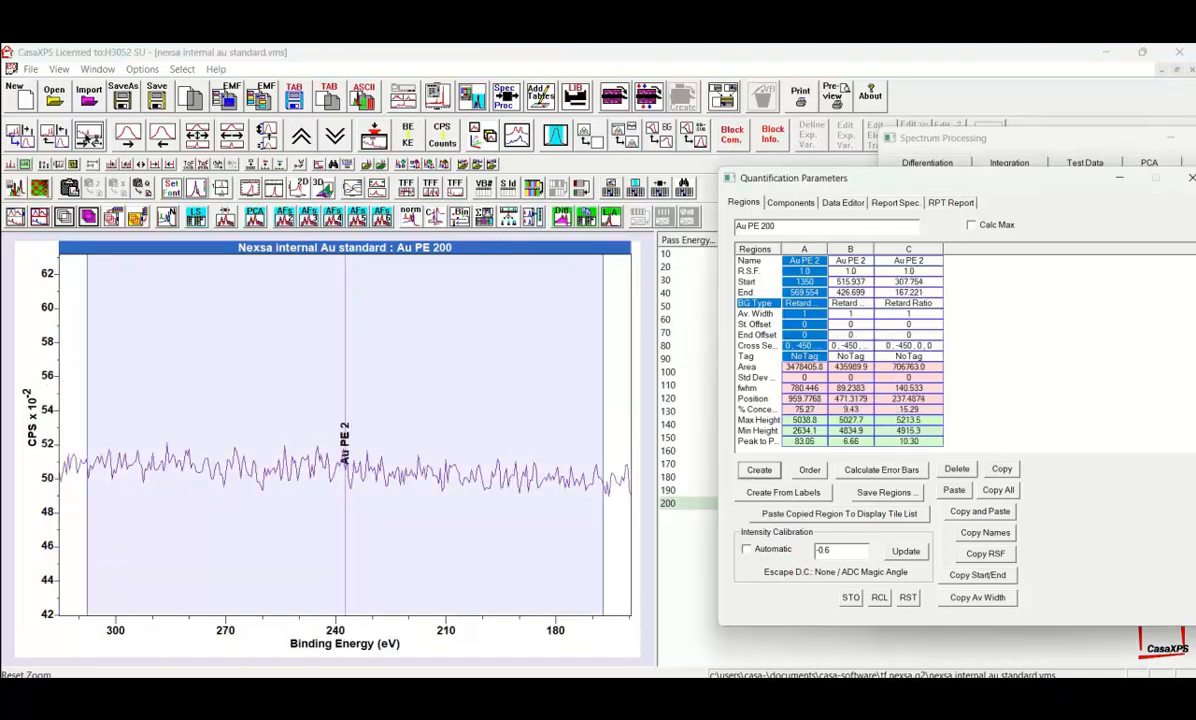
Step: Create a fourth region between the low-binding-energy peak artefacts, from about 68 to 39 eV
{"action": "left_click", "coordinate": [88, 136]}
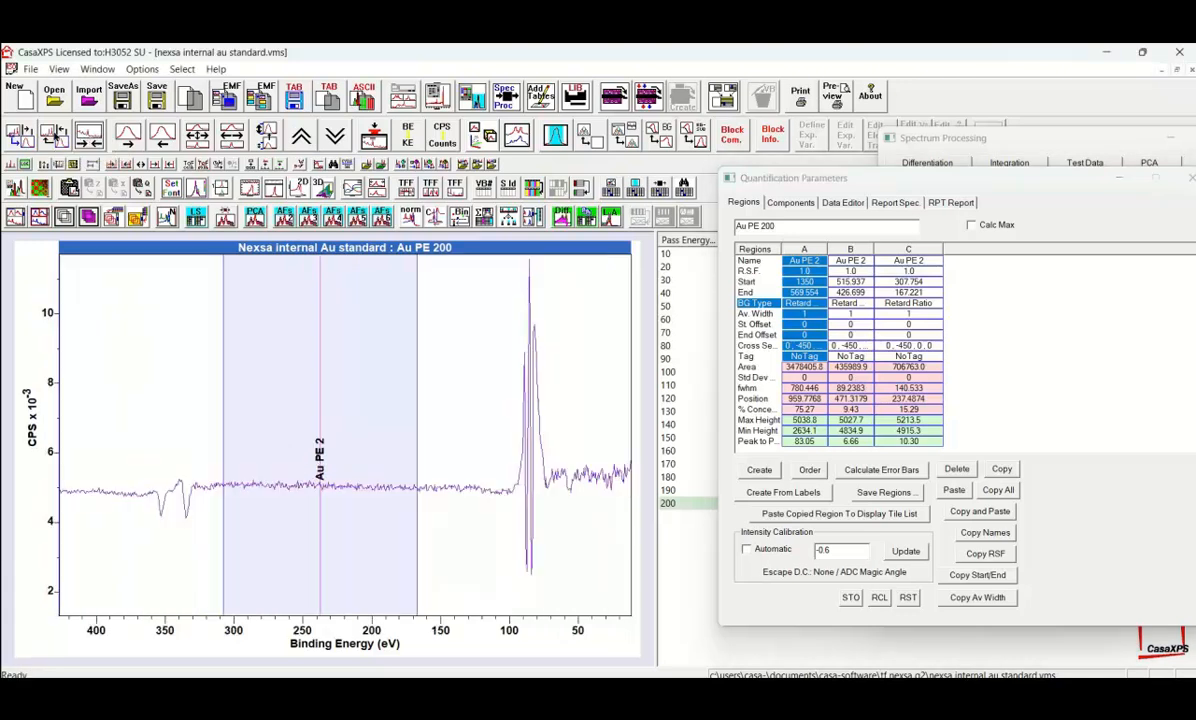
{"action": "left_click", "coordinate": [54, 136]}
{"action": "left_click", "coordinate": [54, 136]}
{"action": "left_click", "coordinate": [54, 134]}
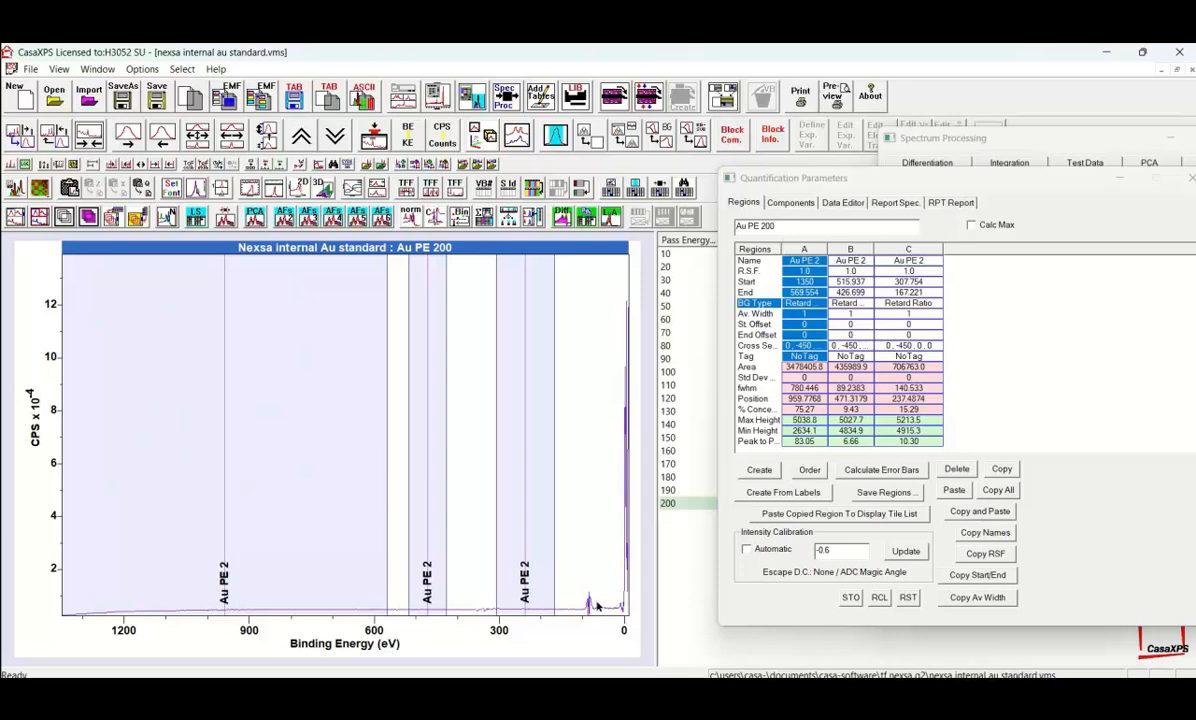
{"action": "left_click_drag", "start_coordinate": [583, 585], "coordinate": [629, 619]}
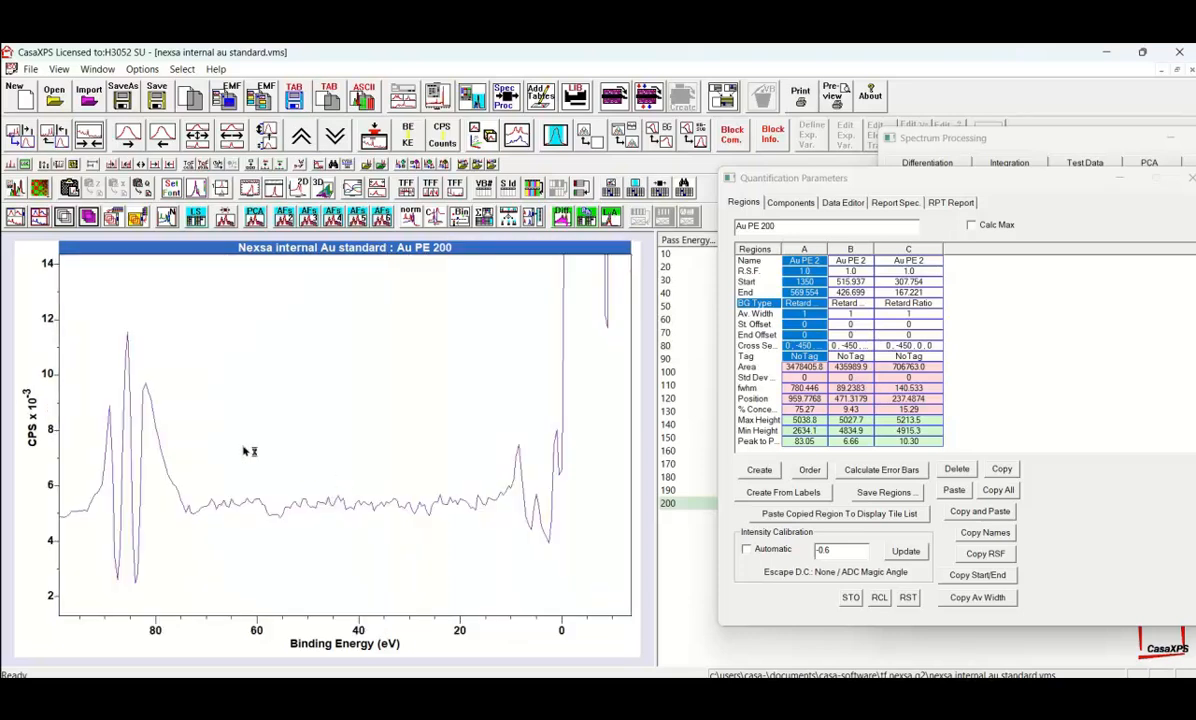
{"action": "left_click_drag", "start_coordinate": [221, 463], "coordinate": [381, 594]}
{"action": "left_click", "coordinate": [318, 557]}
{"action": "left_click_drag", "start_coordinate": [218, 460], "coordinate": [369, 580]}
{"action": "left_click", "coordinate": [312, 534]}
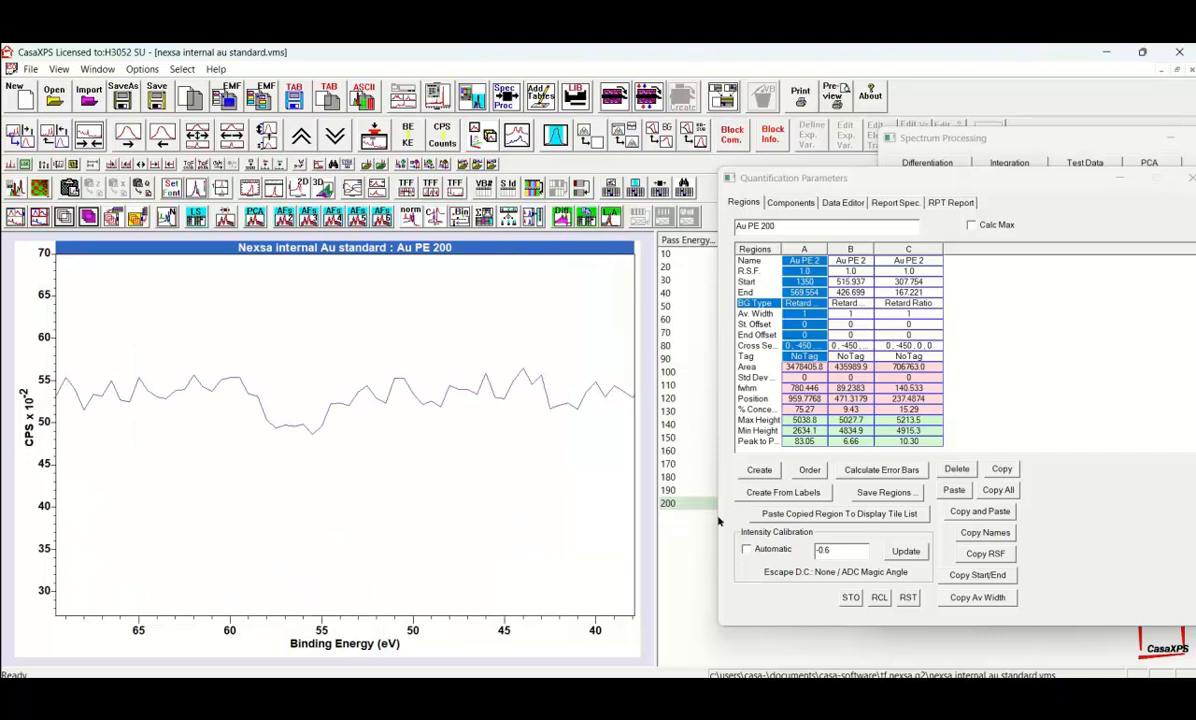
{"action": "left_click", "coordinate": [760, 470]}
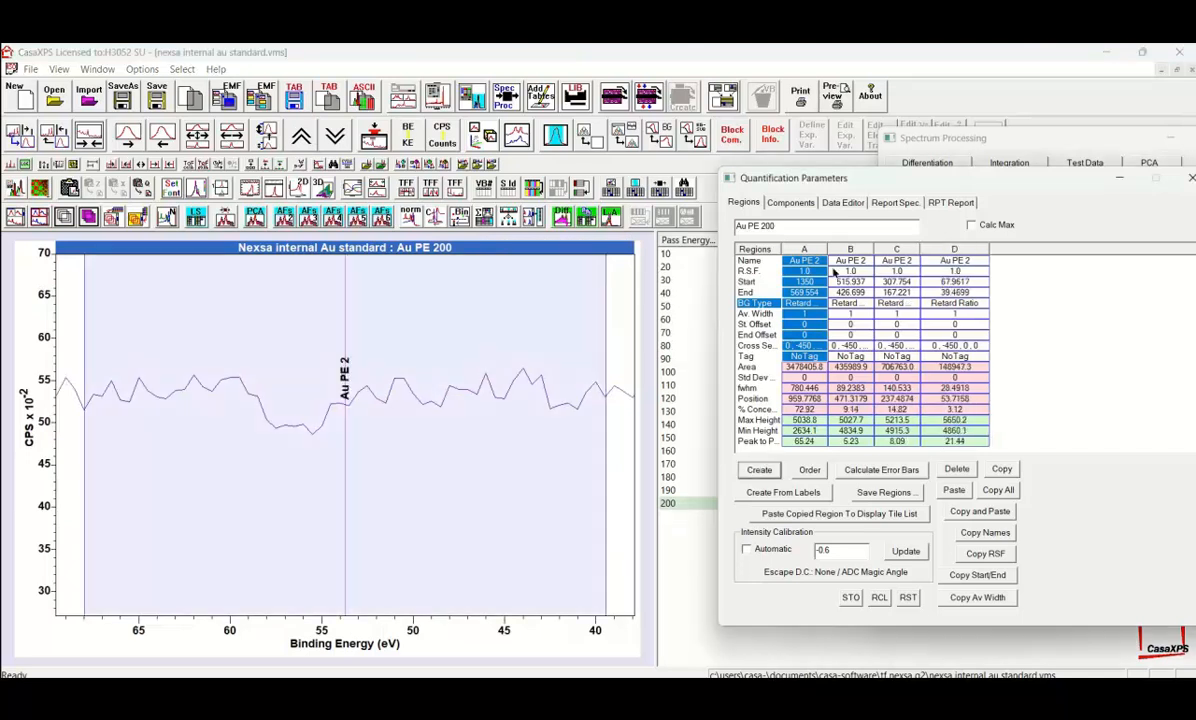
Step: Rename all four regions with the base name Au and individual letter suffixes
{"action": "left_click", "coordinate": [87, 132]}
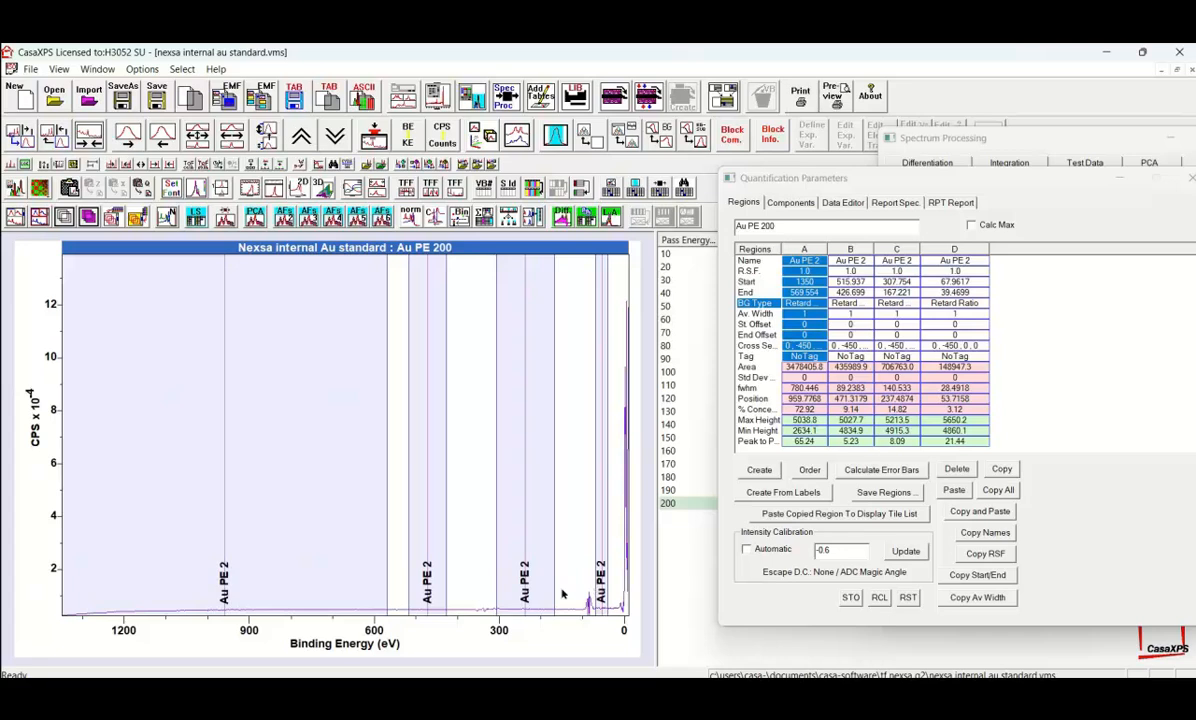
{"action": "double_click", "coordinate": [797, 260]}
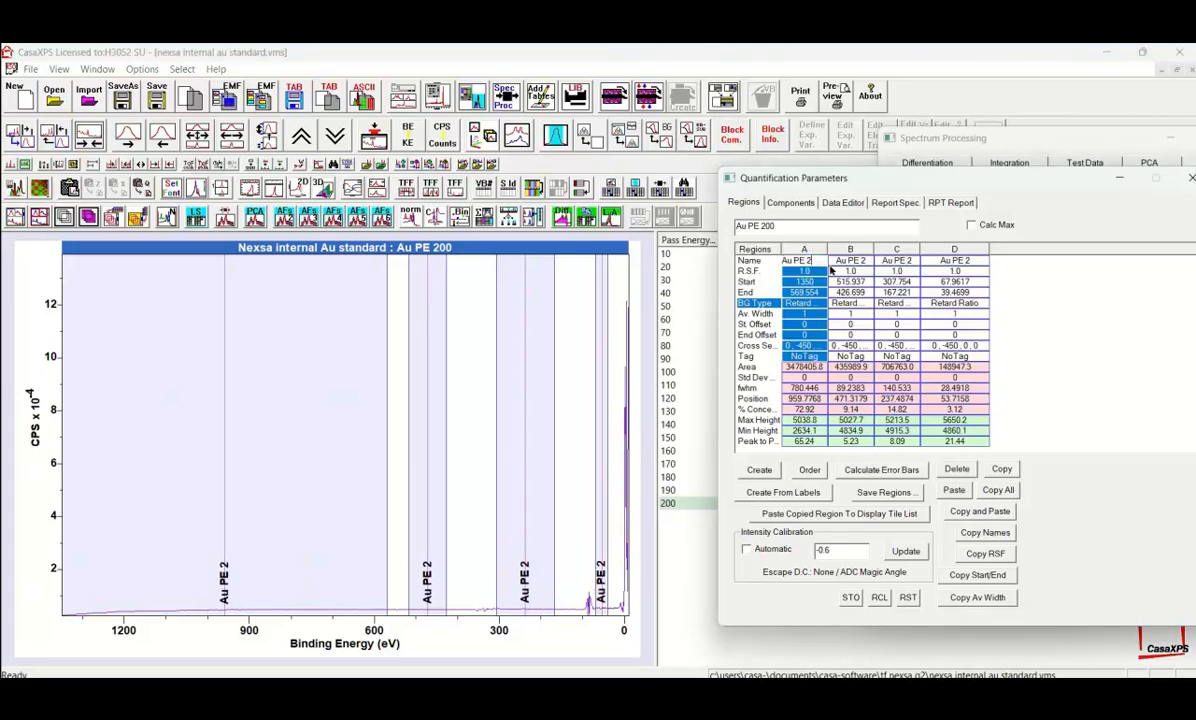
{"action": "key", "text": "BackSpace"}
{"action": "key", "text": "Return"}
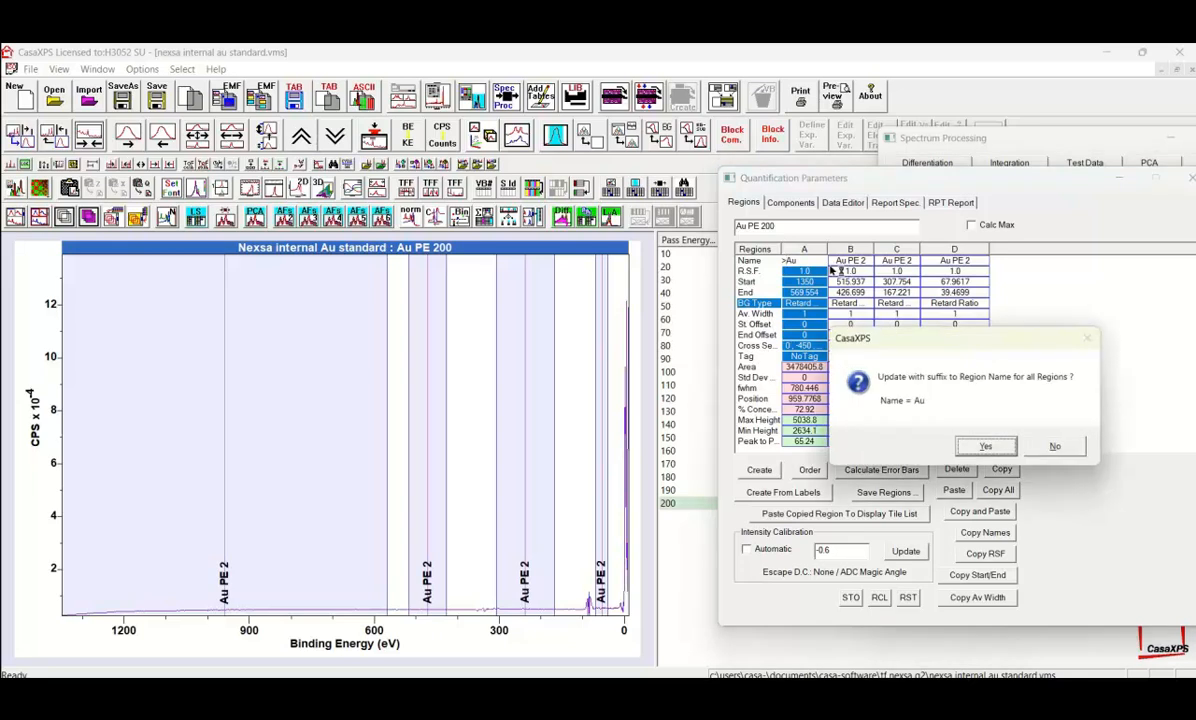
{"action": "key", "text": "Return"}
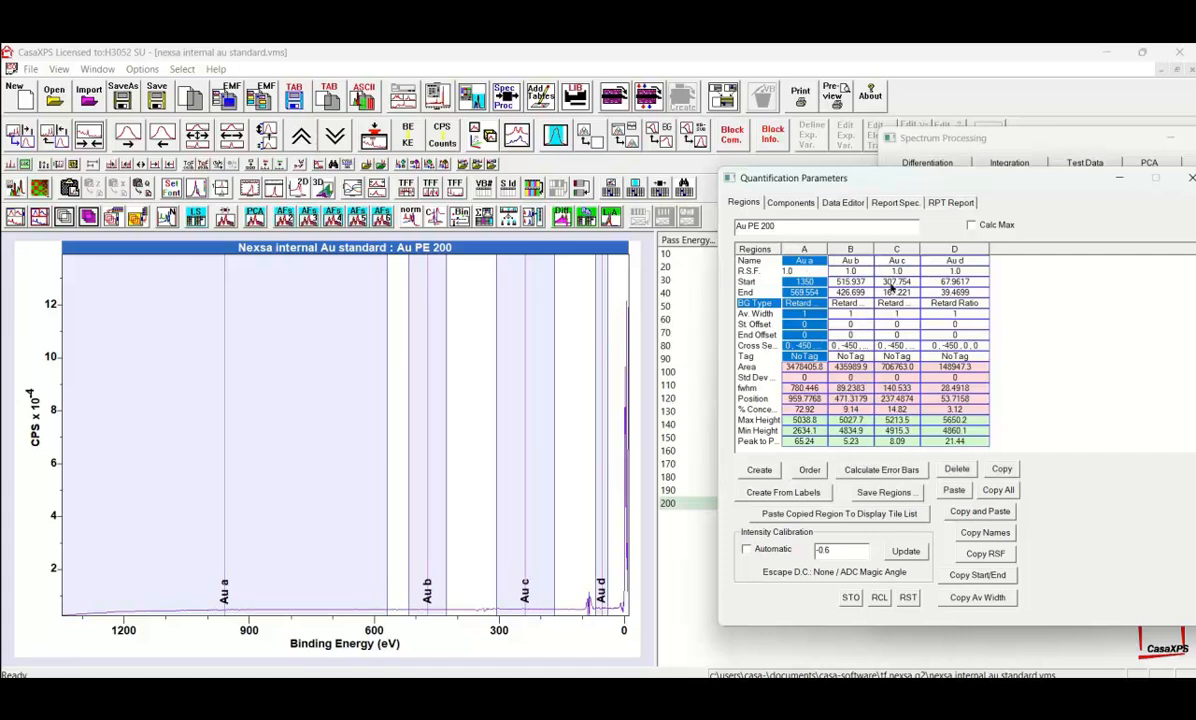
Step: Propagate the four Au regions from the pass energy 200 response curve to the curves at all other pass energies
{"action": "left_click_drag", "start_coordinate": [795, 182], "coordinate": [908, 191]}
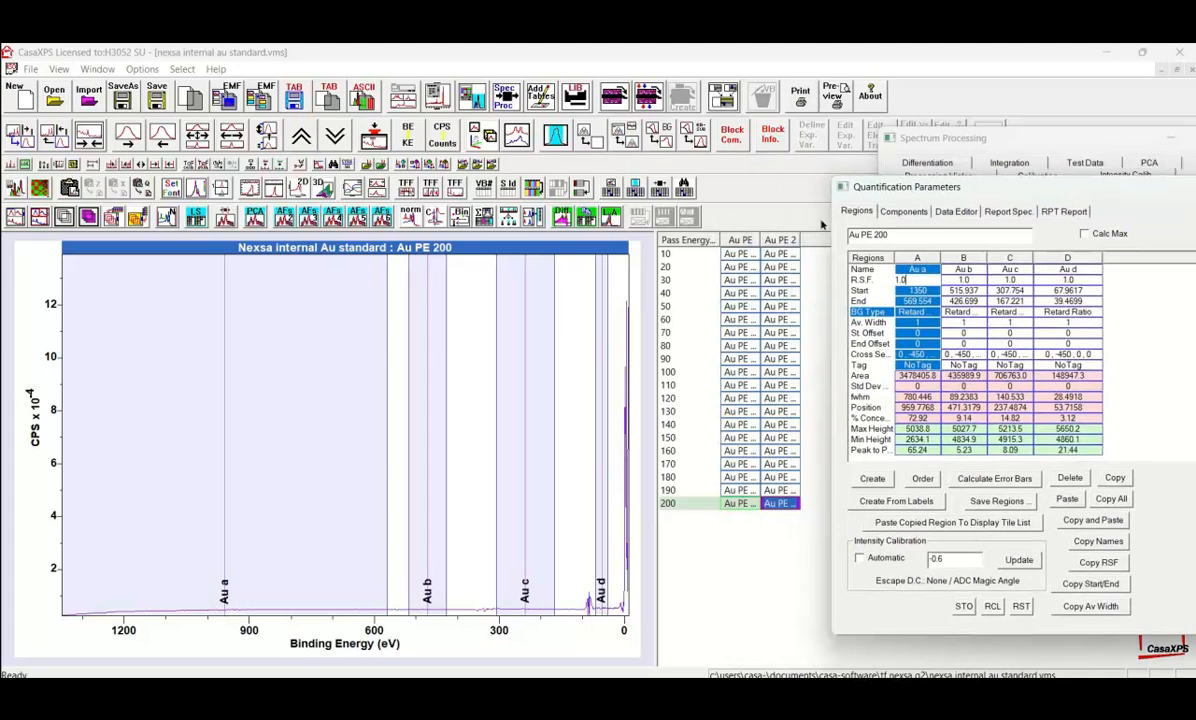
{"action": "left_click", "coordinate": [741, 255]}
{"action": "right_click", "coordinate": [465, 349]}
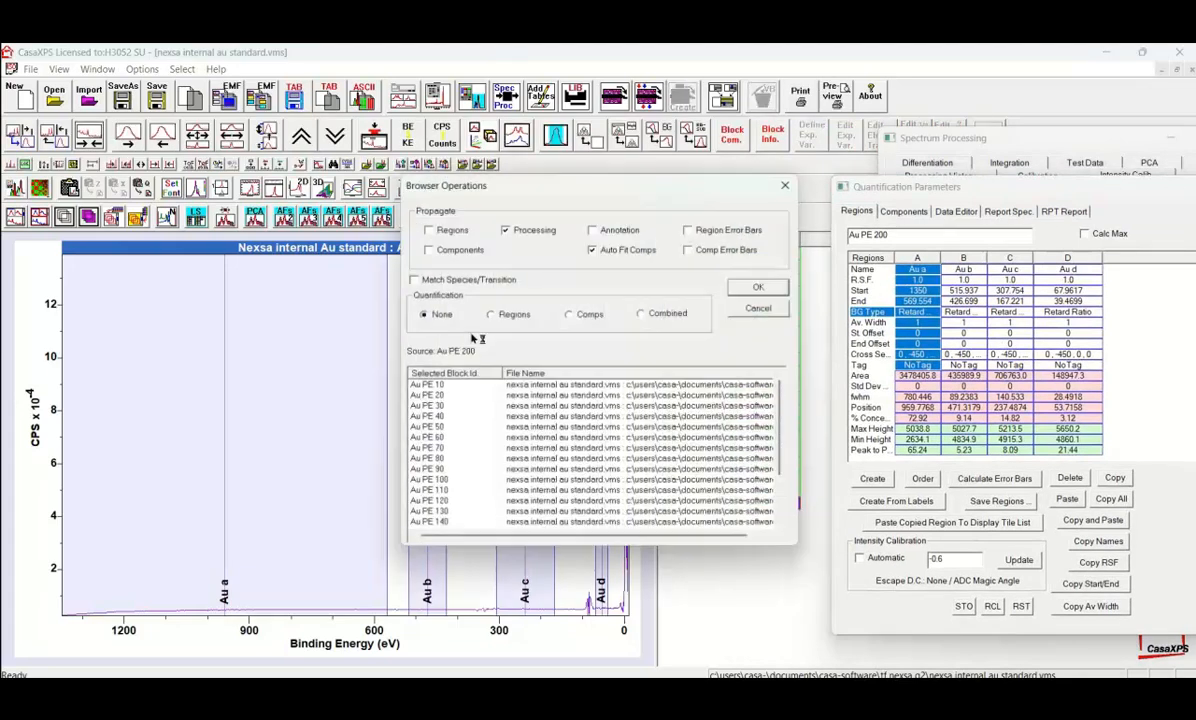
{"action": "left_click", "coordinate": [759, 284]}
Step: Examine the placement of the four regions on the response curves at each pass energy from 10 to 200 and back
{"action": "left_click", "coordinate": [773, 258]}
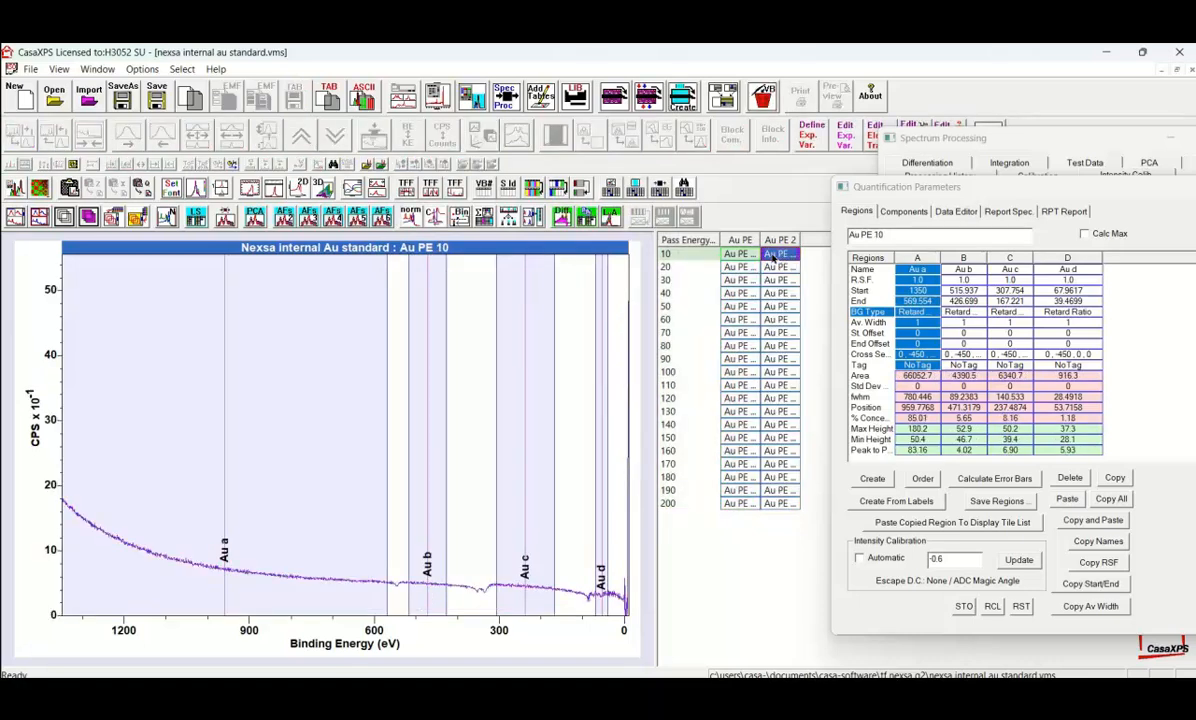
{"action": "key", "text": "Down"}
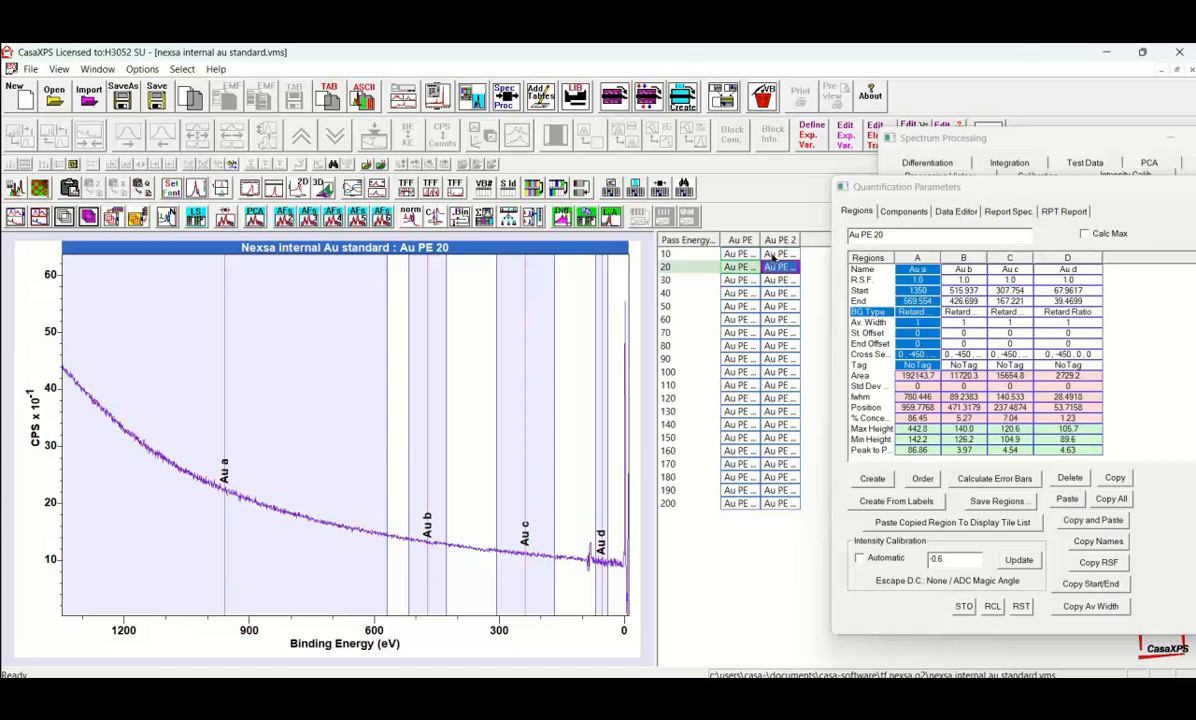
{"action": "key", "text": "Down"}
{"action": "key", "text": "Down"}
{"action": "key", "text": "Down"}
{"action": "key", "text": "Down"}
{"action": "key", "text": "Down"}
{"action": "key", "text": "Down"}
{"action": "key", "text": "Down"}
{"action": "key", "text": "Down"}
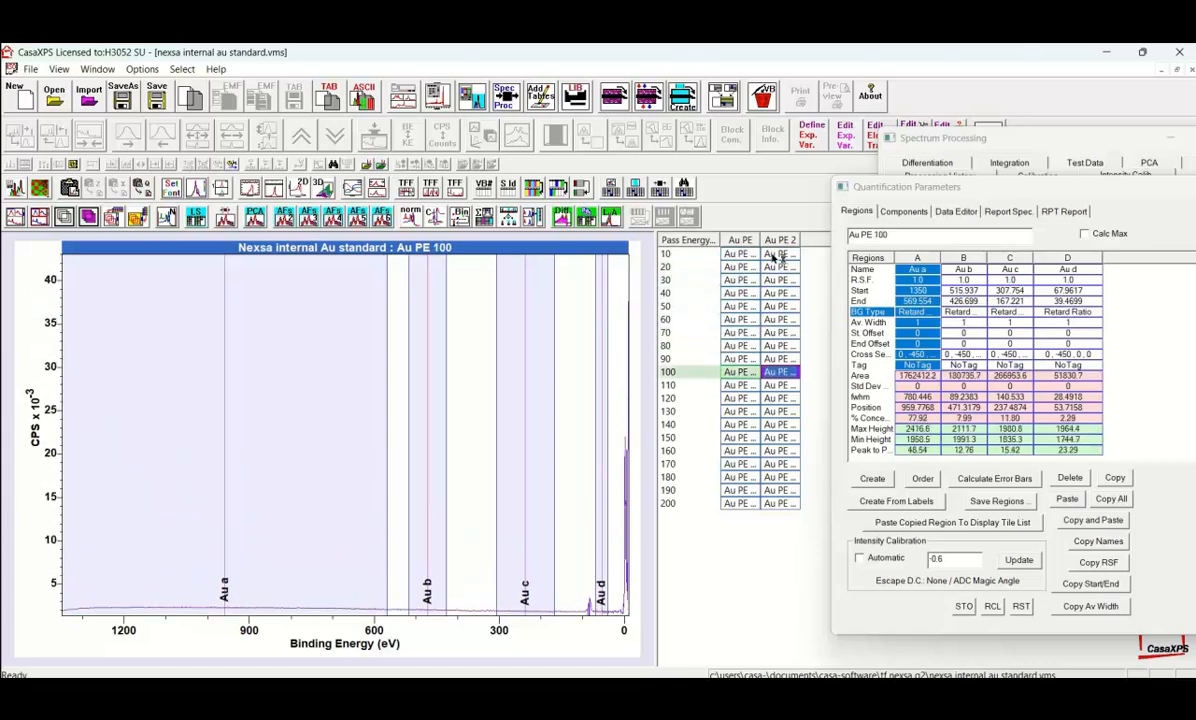
{"action": "key", "text": "Down"}
{"action": "key", "text": "Down"}
{"action": "key", "text": "Down"}
{"action": "key", "text": "Down"}
{"action": "key", "text": "Down"}
{"action": "key", "text": "Down"}
{"action": "key", "text": "Down"}
{"action": "key", "text": "Down"}
{"action": "key", "text": "Down"}
{"action": "key", "text": "Down"}
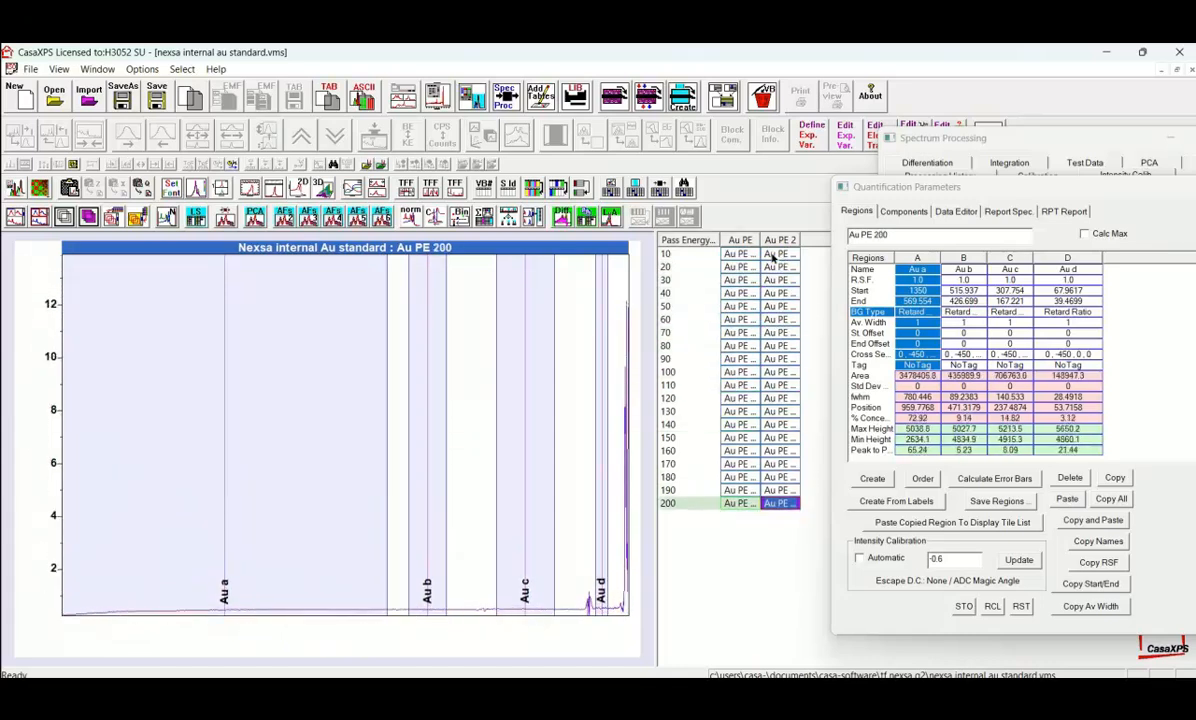
{"action": "key", "text": "Up"}
{"action": "key", "text": "Up"}
{"action": "key", "text": "Up"}
{"action": "key", "text": "Up"}
{"action": "key", "text": "Up"}
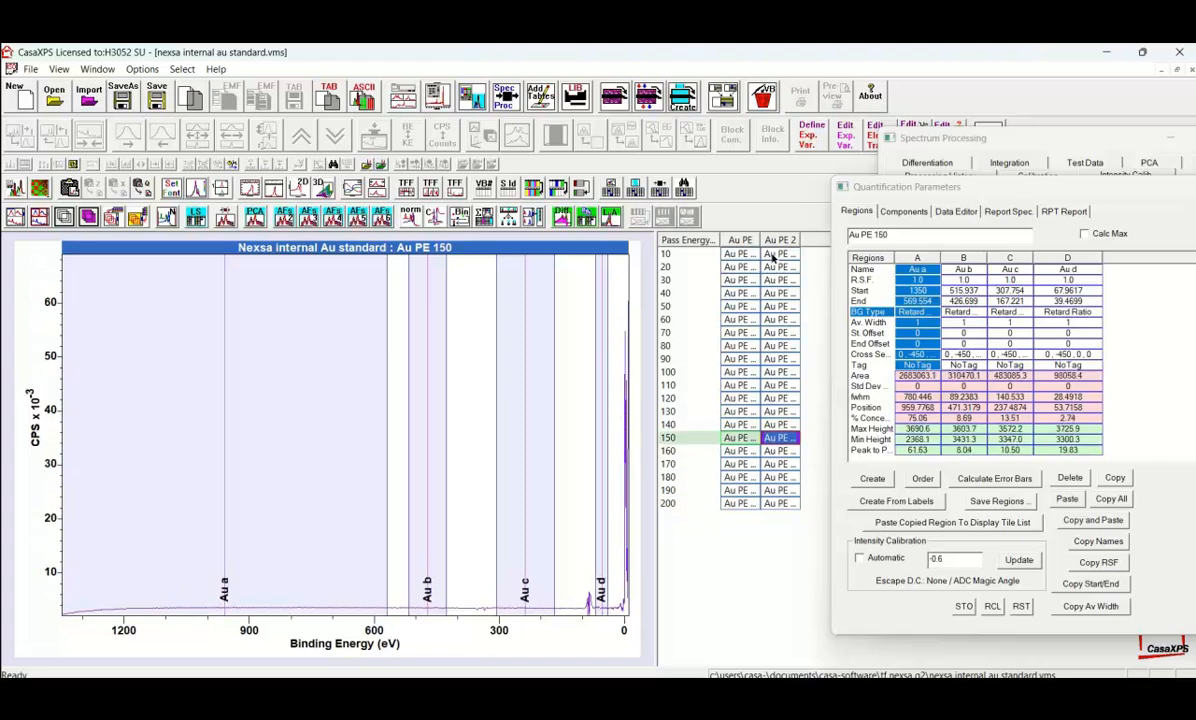
{"action": "key", "text": "Up"}
{"action": "key", "text": "Up"}
{"action": "key", "text": "Up"}
{"action": "key", "text": "Up"}
{"action": "key", "text": "Up"}
{"action": "key", "text": "Up"}
{"action": "key", "text": "Up"}
{"action": "key", "text": "Up"}
{"action": "key", "text": "Up"}
{"action": "key", "text": "Up"}
{"action": "key", "text": "Up"}
{"action": "key", "text": "Up"}
{"action": "key", "text": "Up"}
{"action": "key", "text": "Up"}
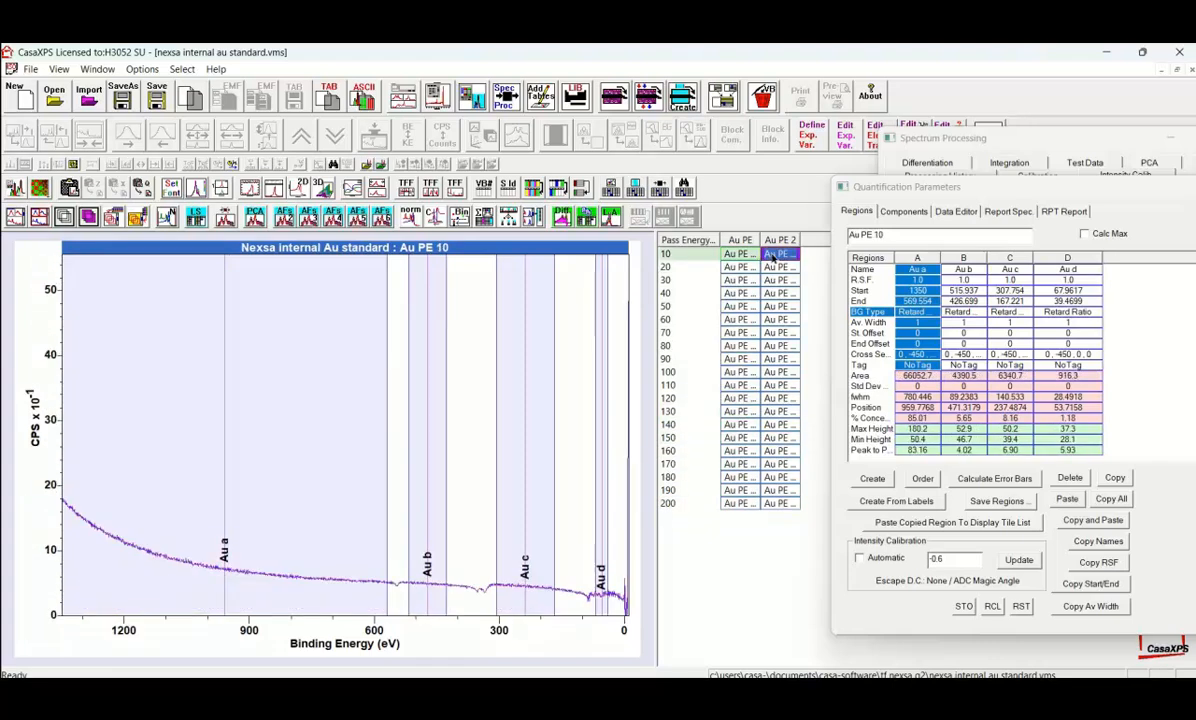
Step: Widen region Au b on the pass energy 10 curve to about 518 to 388 eV and propagate the regions to all response curves
{"action": "left_click", "coordinate": [450, 447]}
{"action": "left_click_drag", "start_coordinate": [450, 447], "coordinate": [464, 450]}
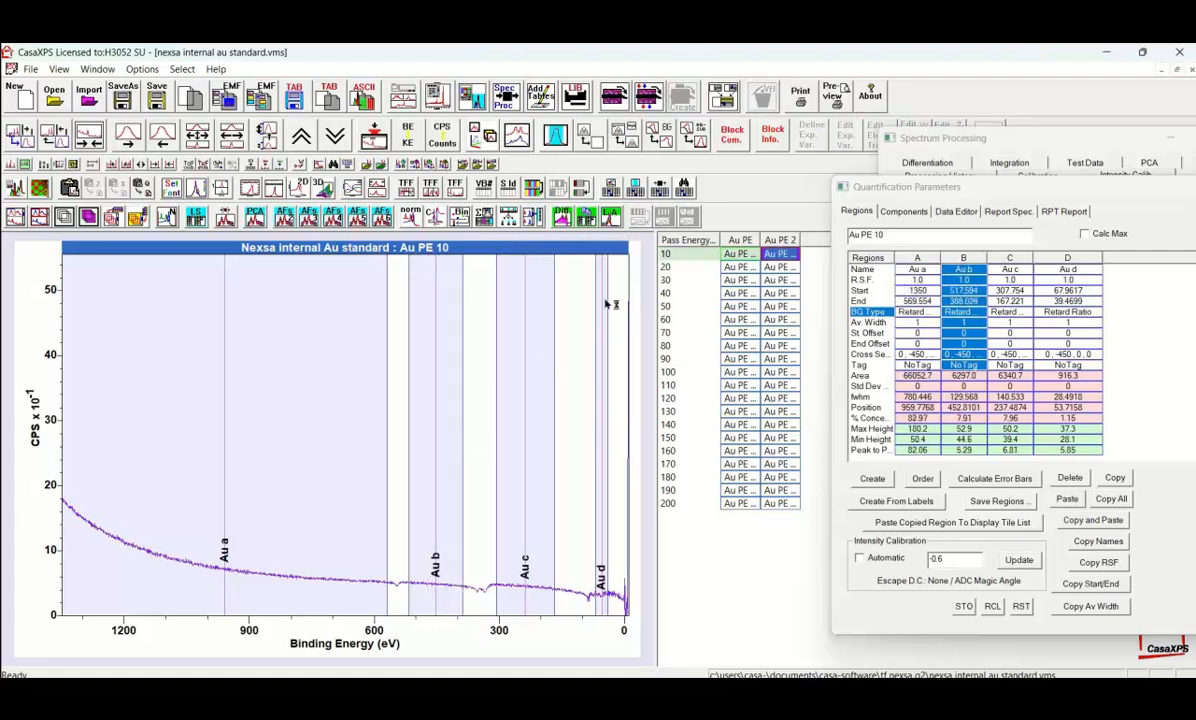
{"action": "left_click", "coordinate": [781, 242]}
{"action": "right_click", "coordinate": [372, 387]}
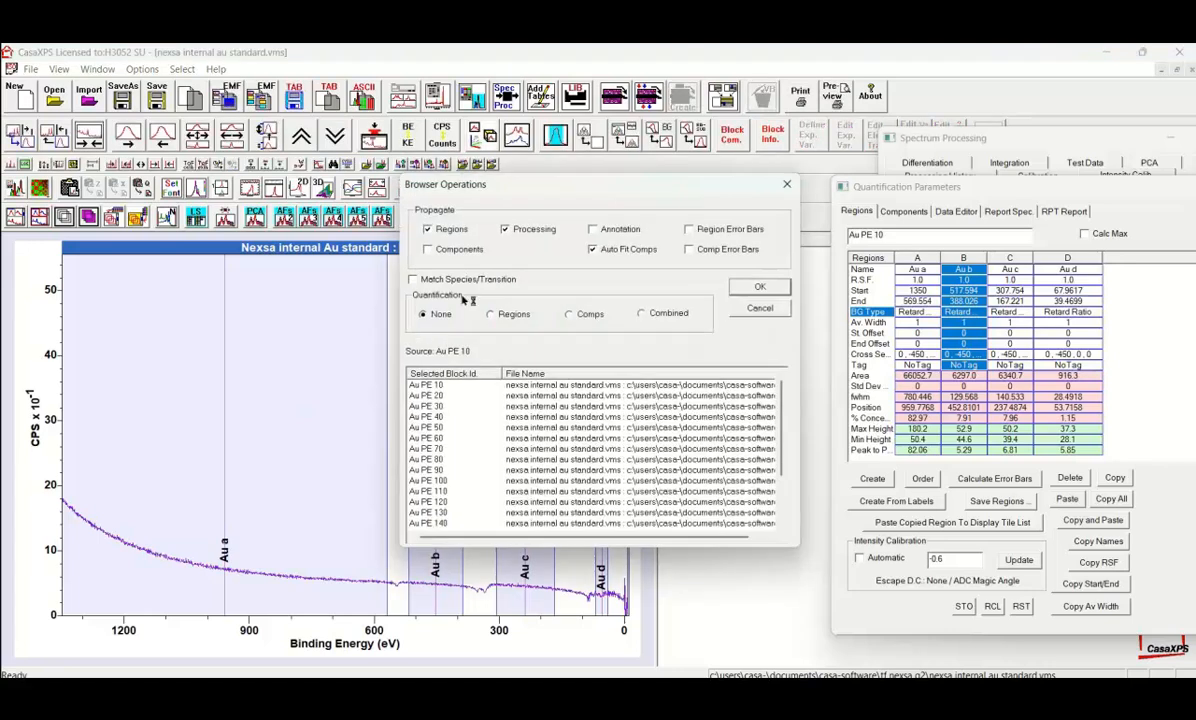
{"action": "left_click", "coordinate": [738, 289]}
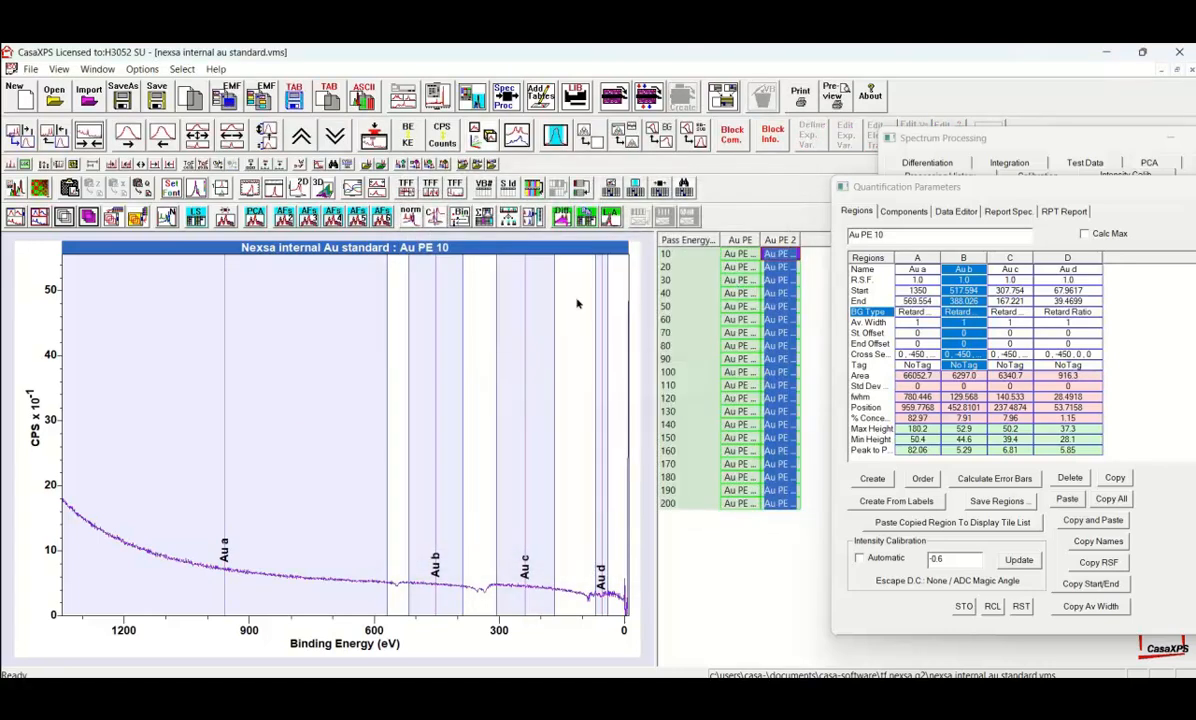
Step: Overlay the response curves of all pass energies and create separate VAMAS blocks from their regions
{"action": "left_click", "coordinate": [63, 214]}
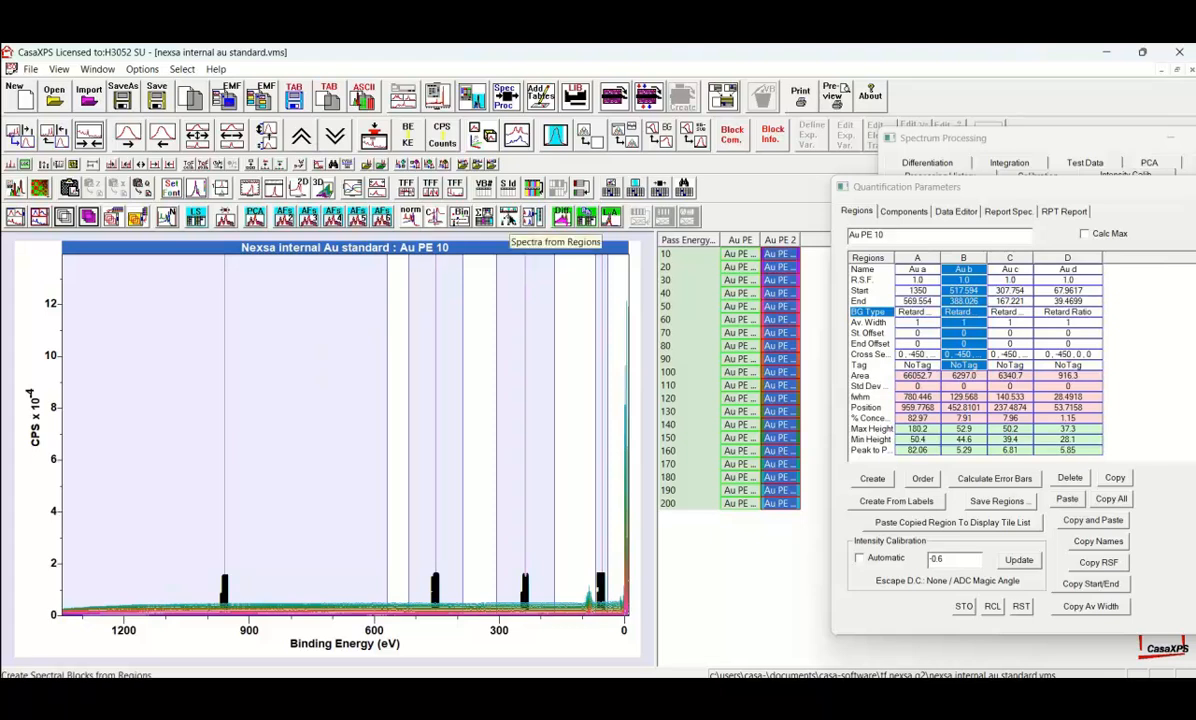
{"action": "left_click", "coordinate": [480, 210]}
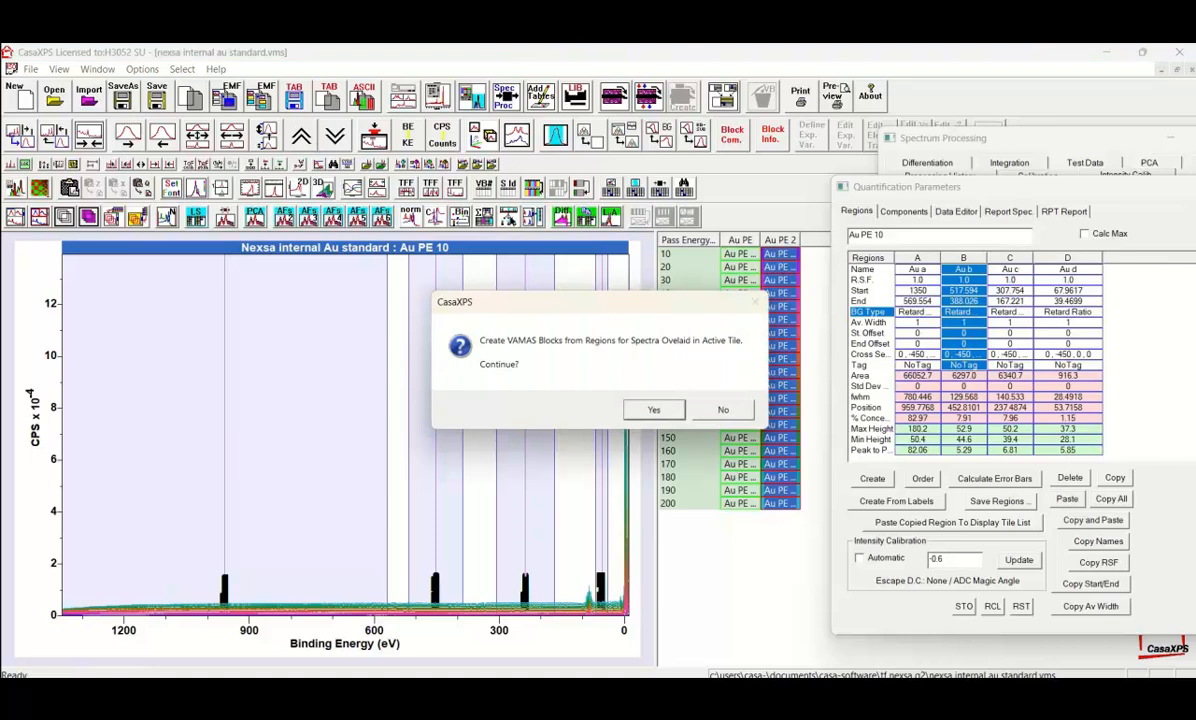
{"action": "left_click", "coordinate": [641, 411]}
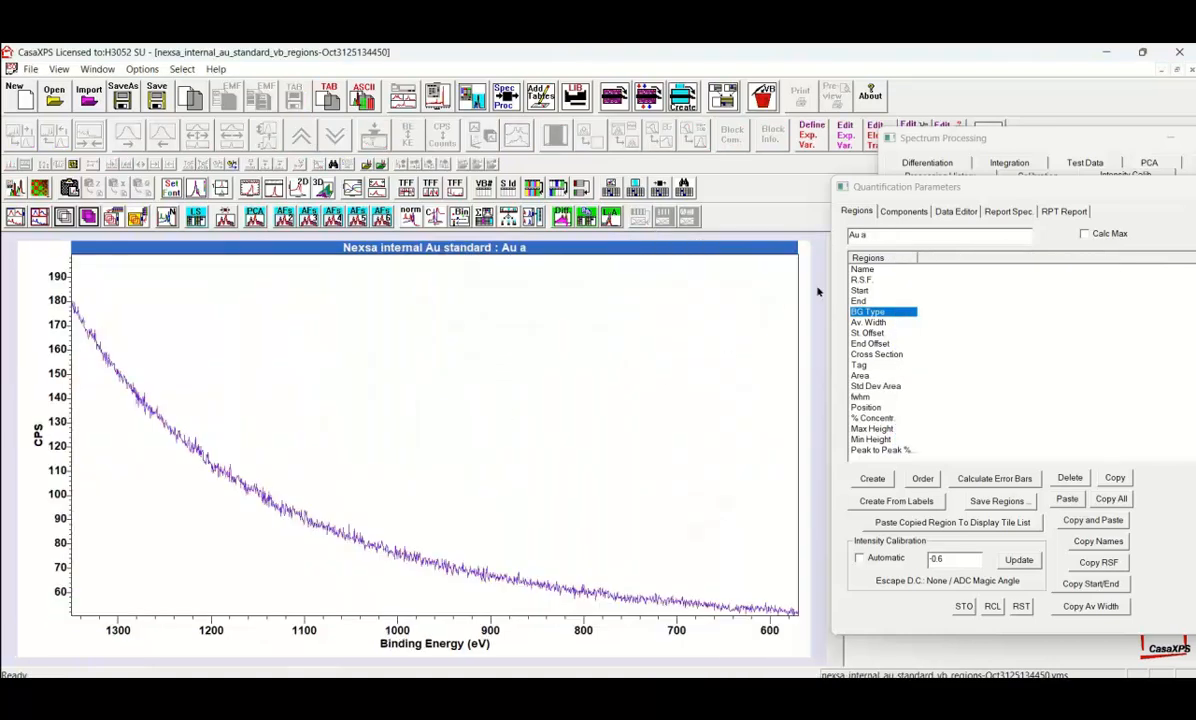
Step: Display the Au a to Au d blocks of every pass energy as a scrolled list, overlaid per pass energy
{"action": "left_click_drag", "start_coordinate": [895, 189], "coordinate": [969, 220]}
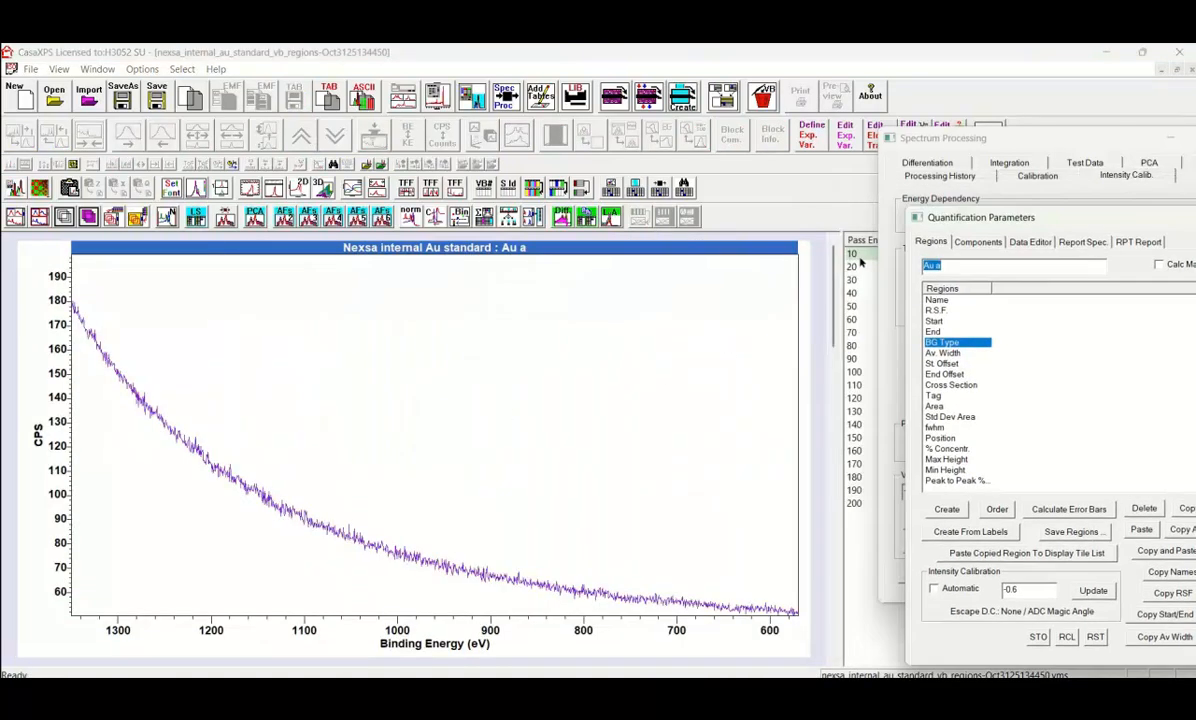
{"action": "left_click_drag", "start_coordinate": [660, 304], "coordinate": [512, 300]}
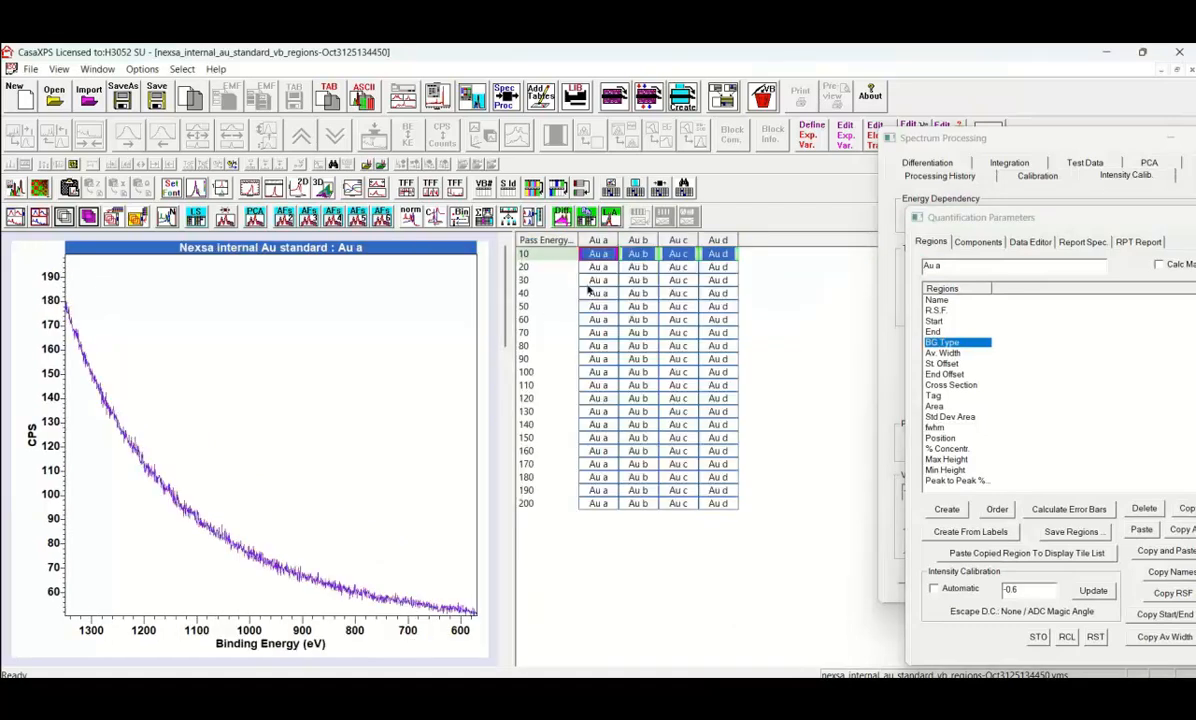
{"action": "left_click", "coordinate": [545, 241]}
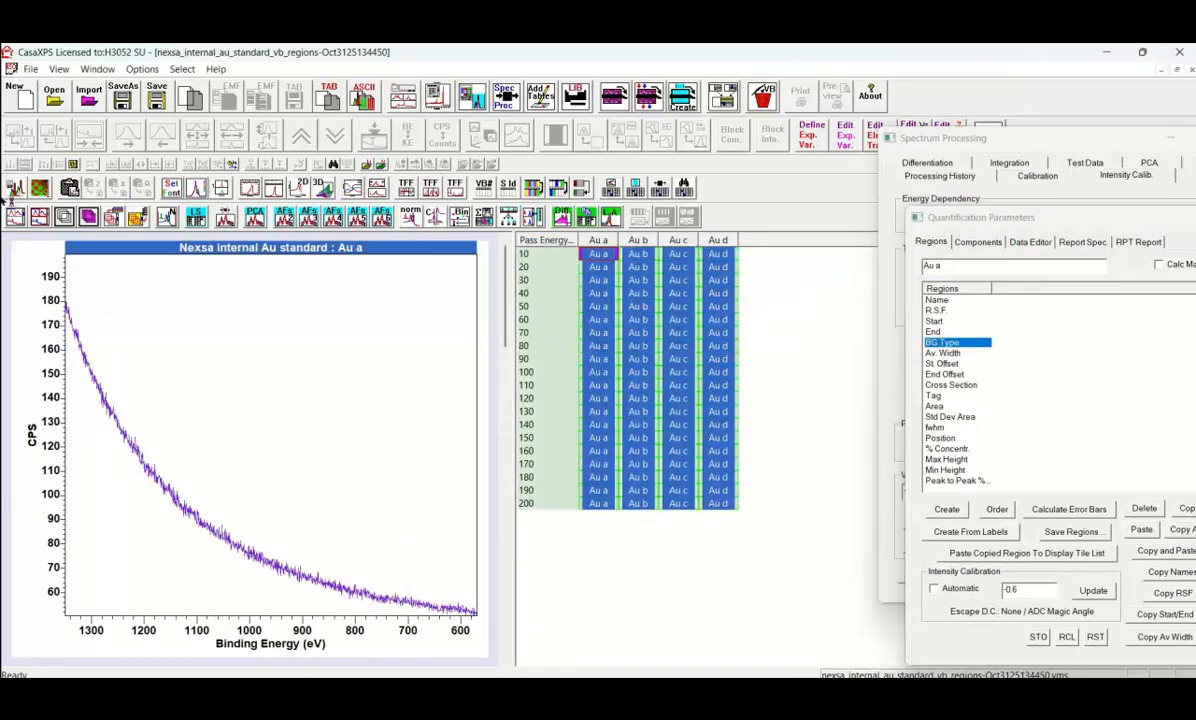
{"action": "left_click", "coordinate": [110, 217]}
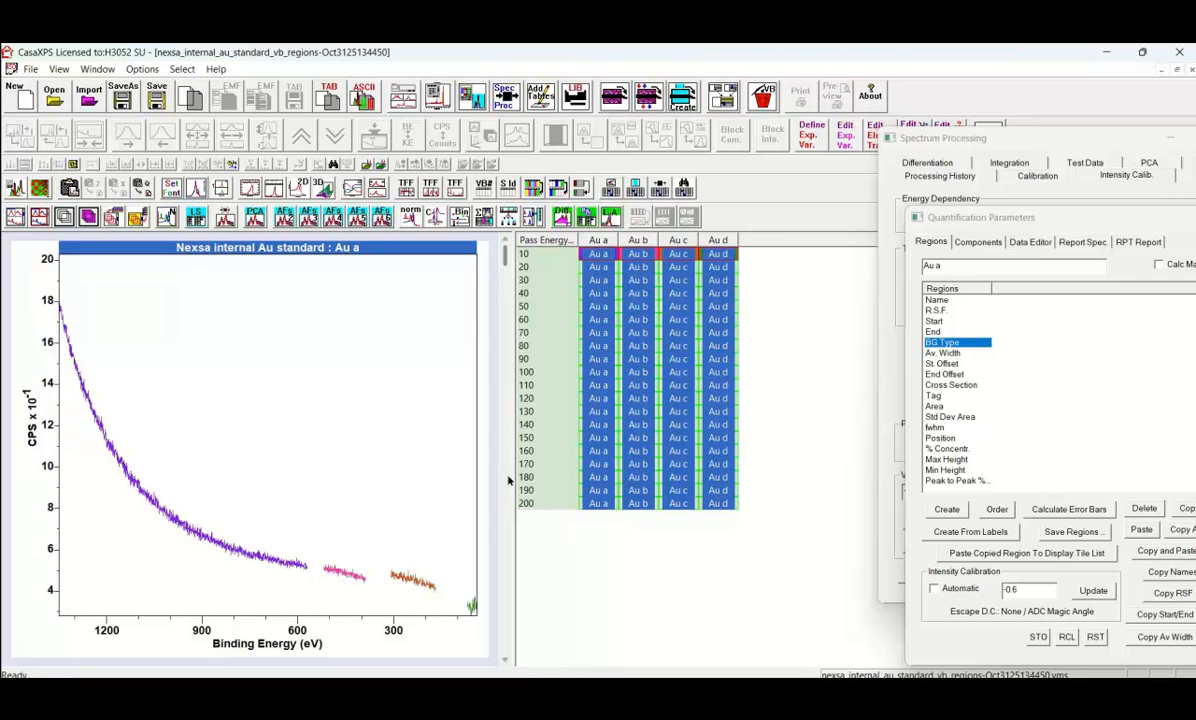
Step: Examine the overlaid region segments for each pass energy, checking how the response shape changes, and return to the first tile
{"action": "scroll", "coordinate": [502, 436], "scroll_direction": "down", "scroll_amount": 5}
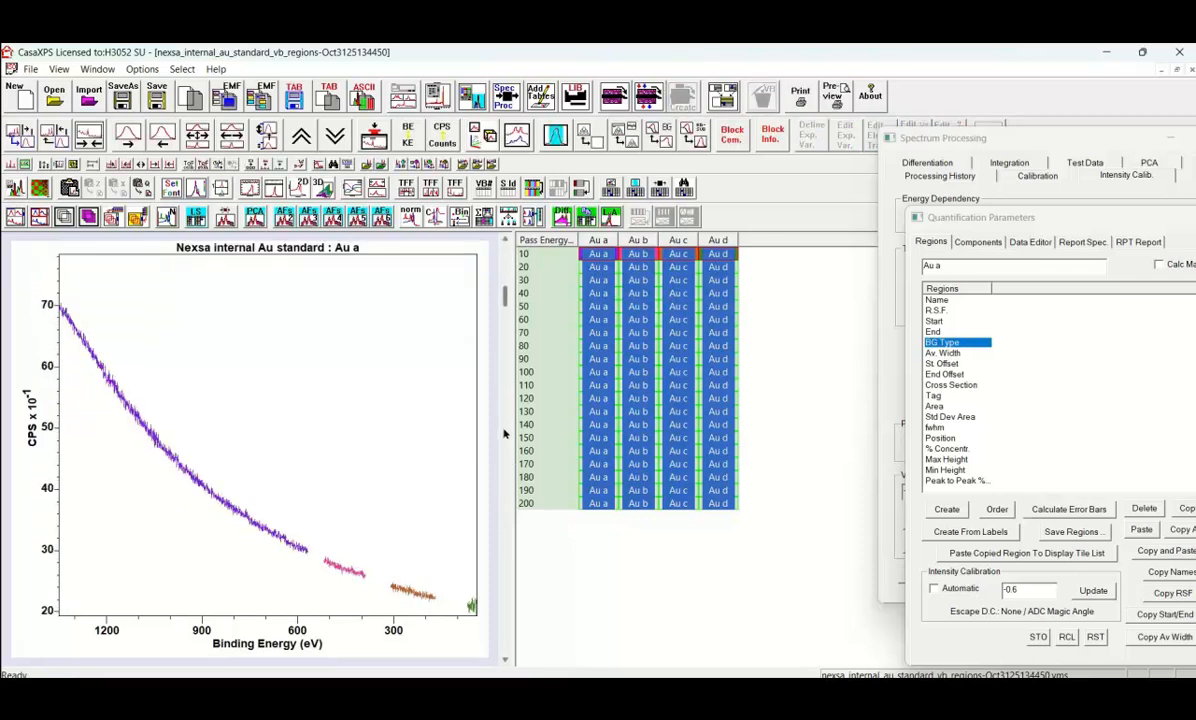
{"action": "scroll", "coordinate": [495, 483], "scroll_direction": "down", "scroll_amount": 4}
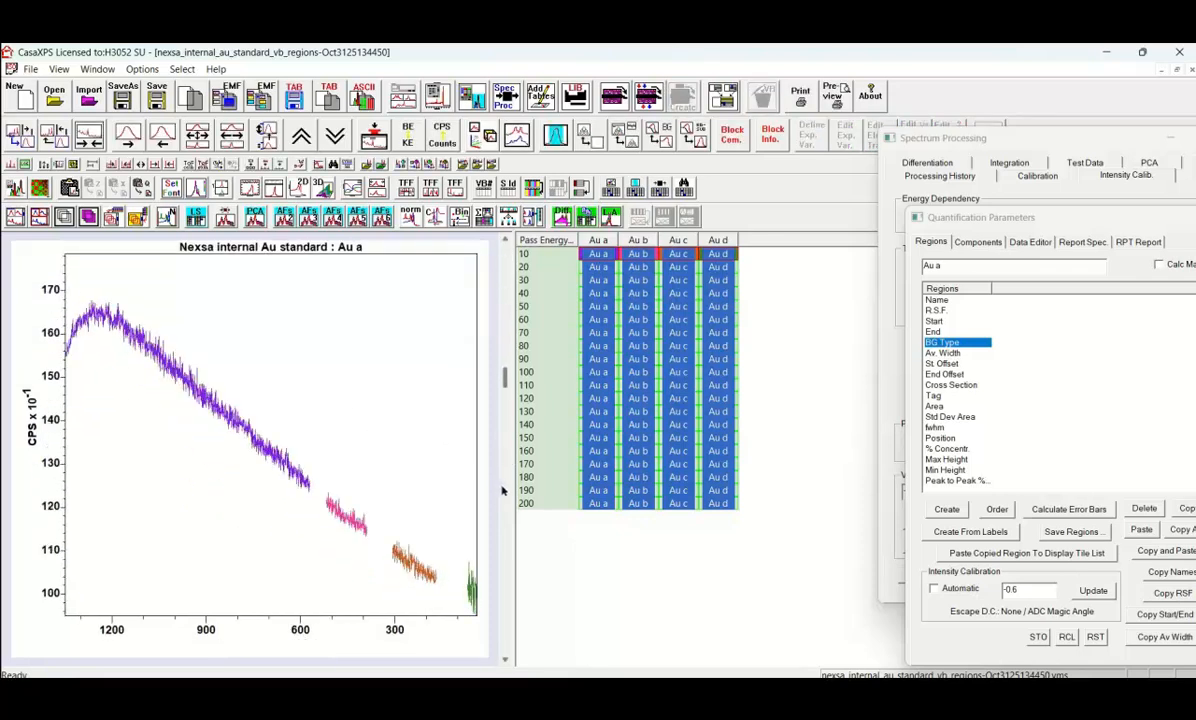
{"action": "scroll", "coordinate": [500, 530], "scroll_direction": "down", "scroll_amount": 3}
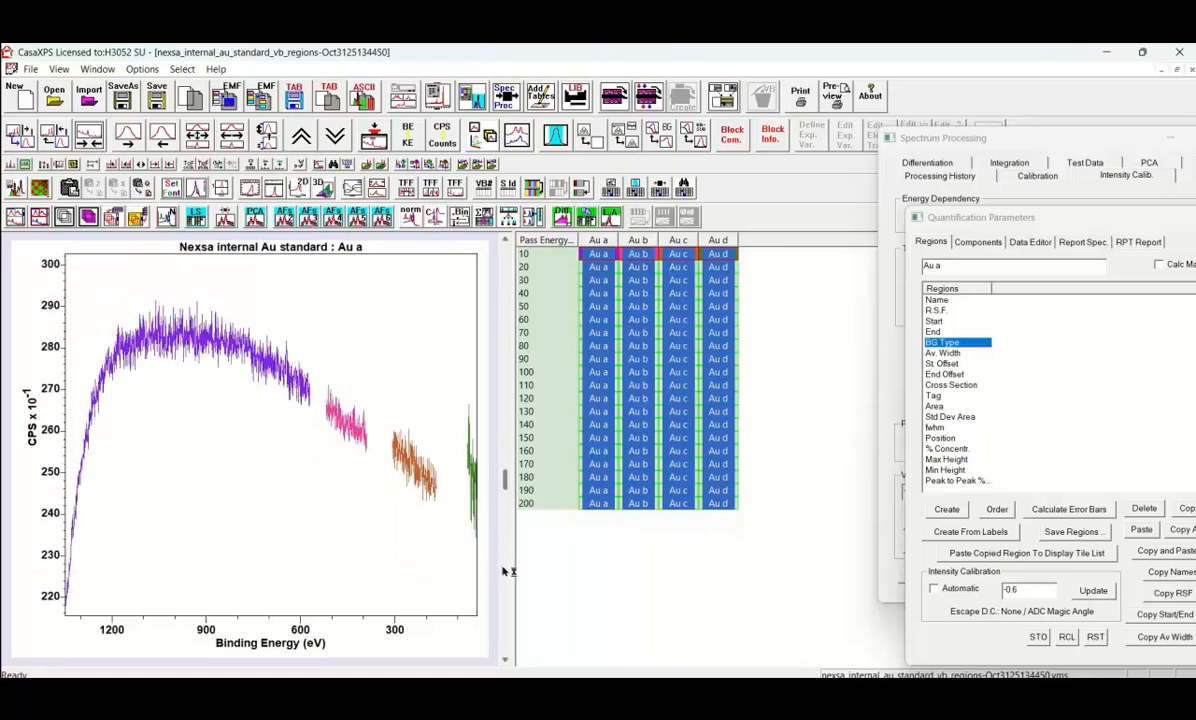
{"action": "scroll", "coordinate": [505, 570], "scroll_direction": "down", "scroll_amount": 1}
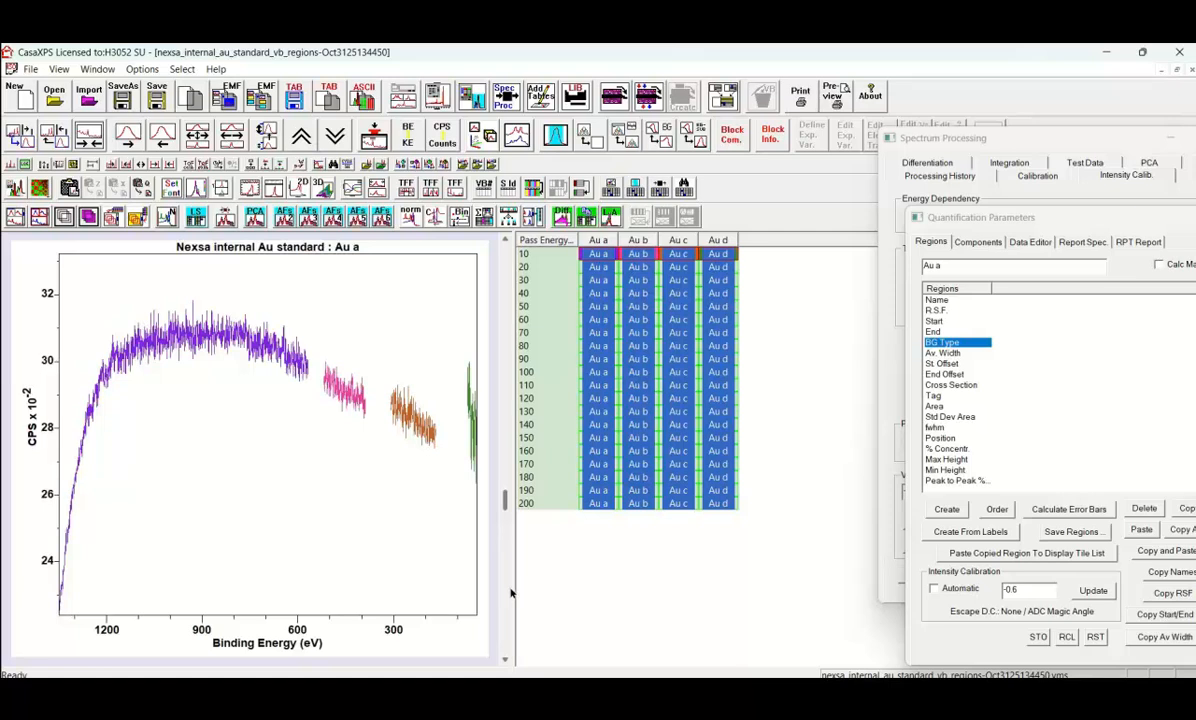
{"action": "scroll", "coordinate": [504, 594], "scroll_direction": "down", "scroll_amount": 1}
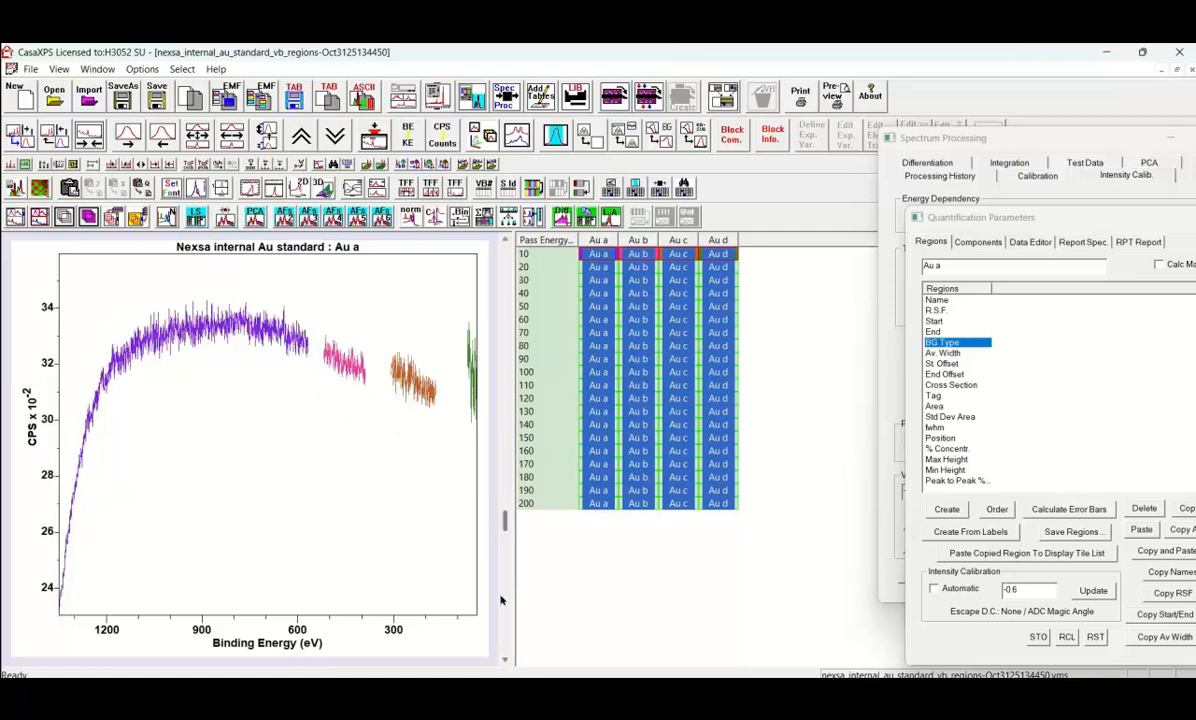
{"action": "scroll", "coordinate": [500, 600], "scroll_direction": "down", "scroll_amount": 1}
{"action": "scroll", "coordinate": [503, 612], "scroll_direction": "down", "scroll_amount": 1}
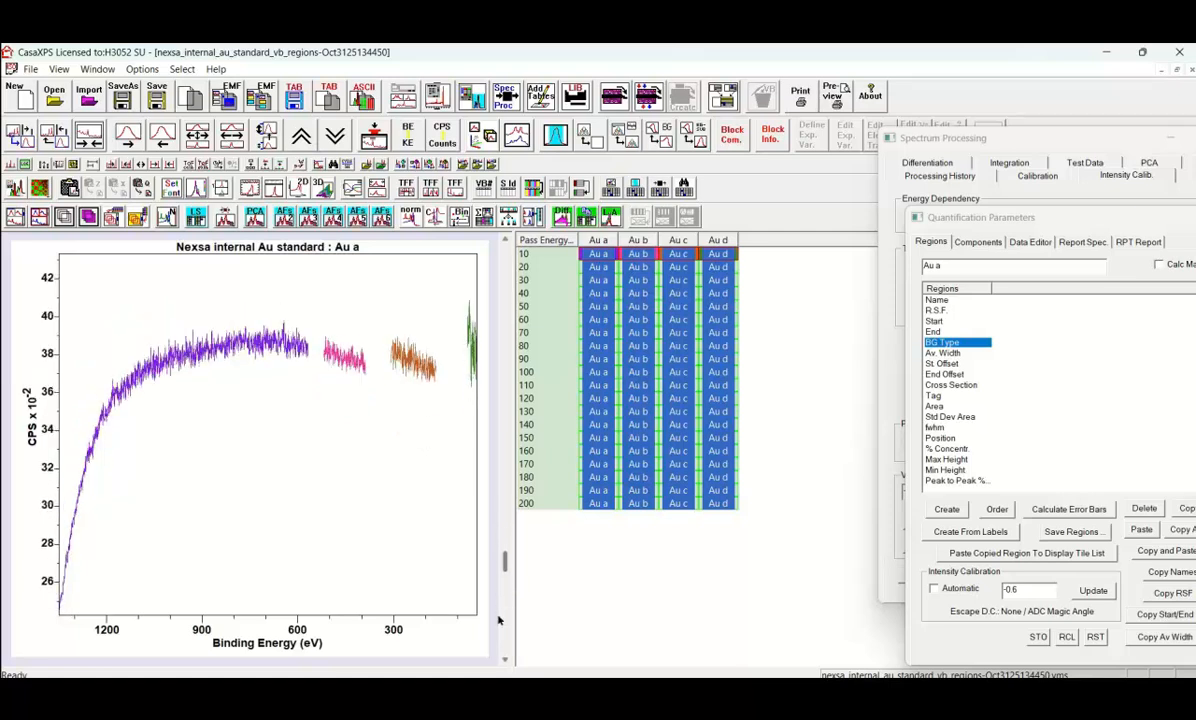
{"action": "scroll", "coordinate": [502, 622], "scroll_direction": "down", "scroll_amount": 1}
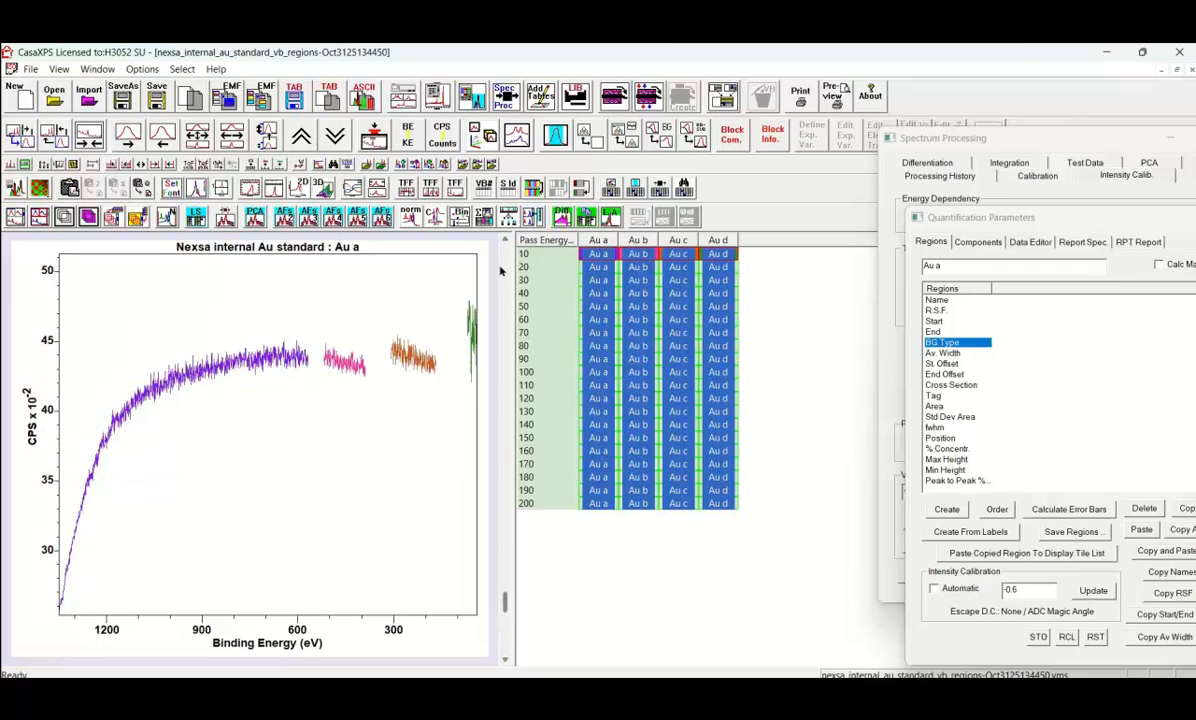
{"action": "left_click", "coordinate": [503, 268]}
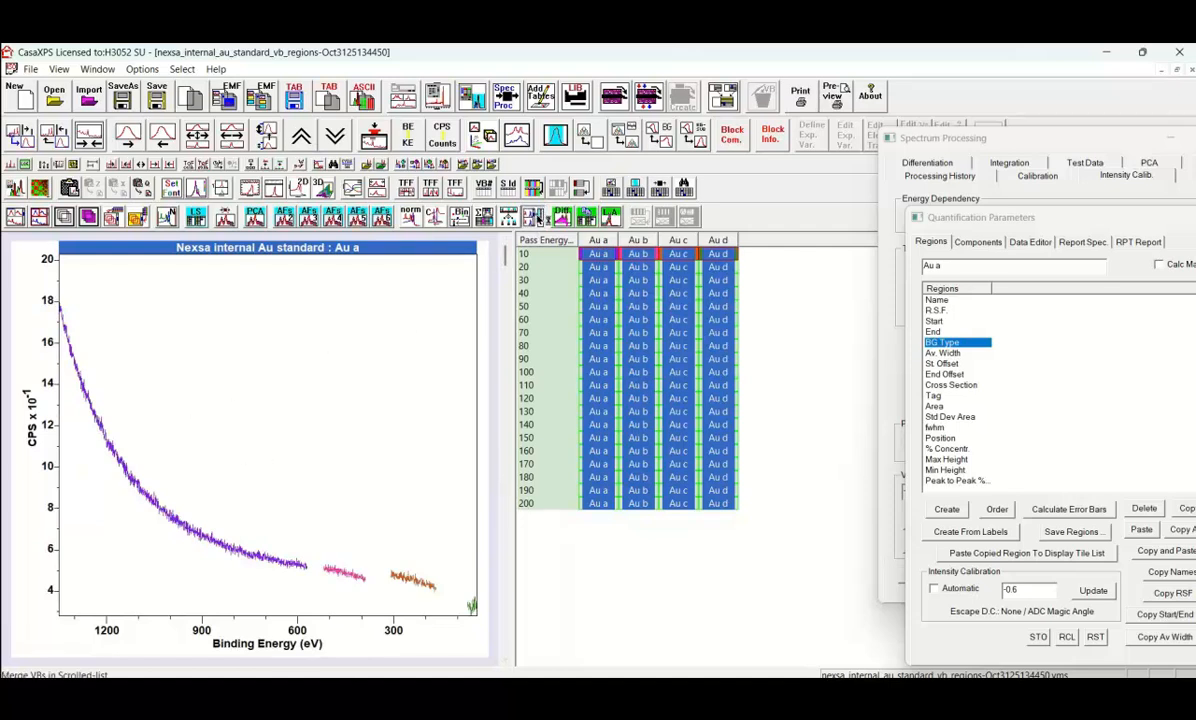
Step: Merge the region blocks in the scrolled list into one spectrum per pass energy and overlay all the merged curves
{"action": "left_click", "coordinate": [537, 217]}
{"action": "left_click", "coordinate": [628, 410]}
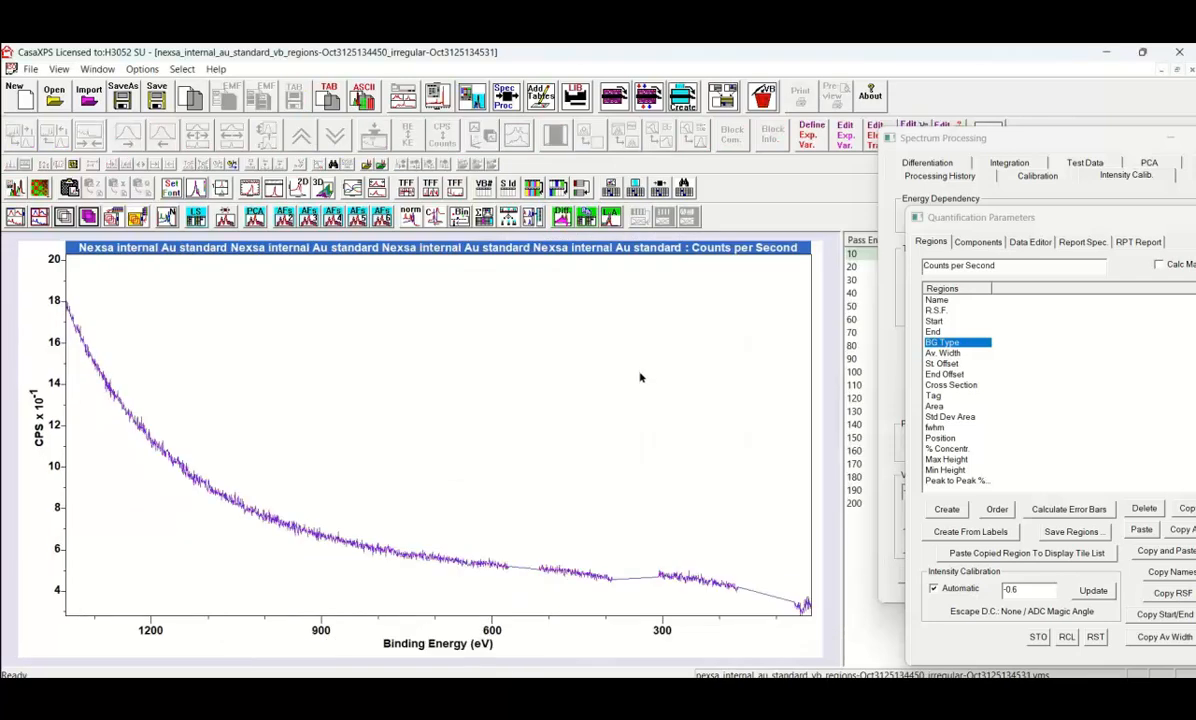
{"action": "left_click_drag", "start_coordinate": [840, 331], "coordinate": [675, 333]}
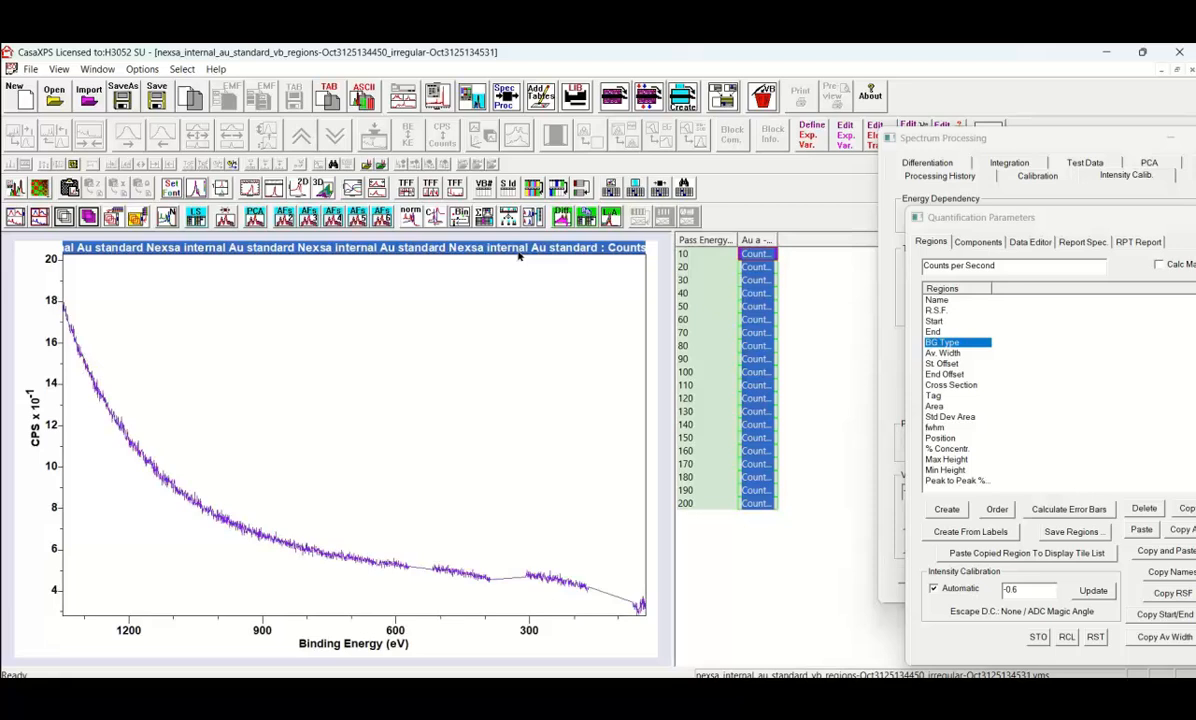
{"action": "left_click", "coordinate": [62, 214]}
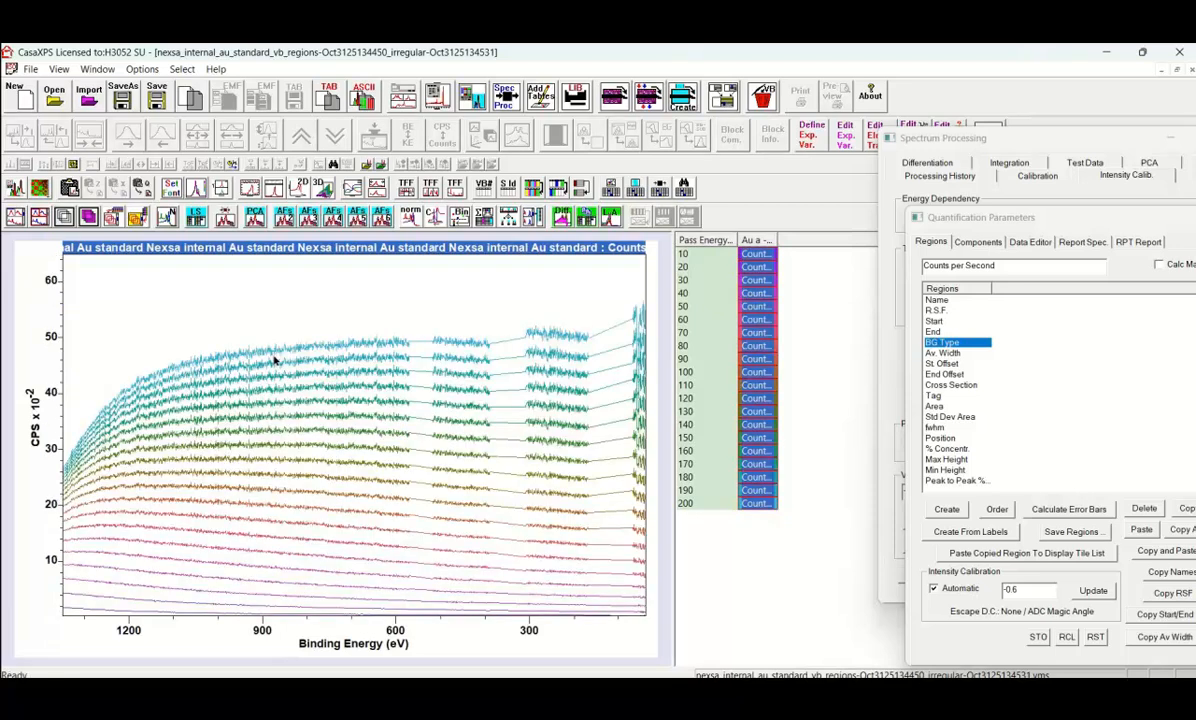
Step: Create a transmission function file from the selected merged VAMAS blocks using a polynomial degree of 9
{"action": "left_click", "coordinate": [968, 138]}
{"action": "left_click_drag", "start_coordinate": [968, 138], "coordinate": [838, 134]}
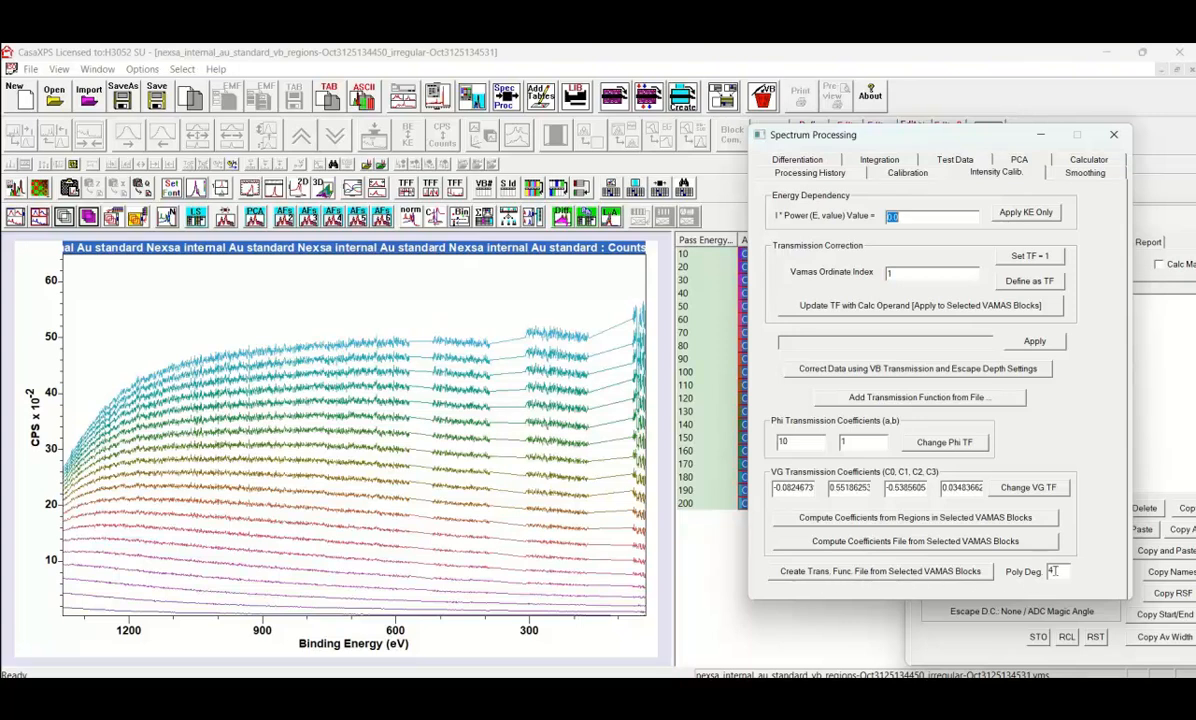
{"action": "left_click_drag", "start_coordinate": [1058, 571], "coordinate": [1025, 571]}
{"action": "type", "text": "9"}
{"action": "left_click", "coordinate": [840, 571]}
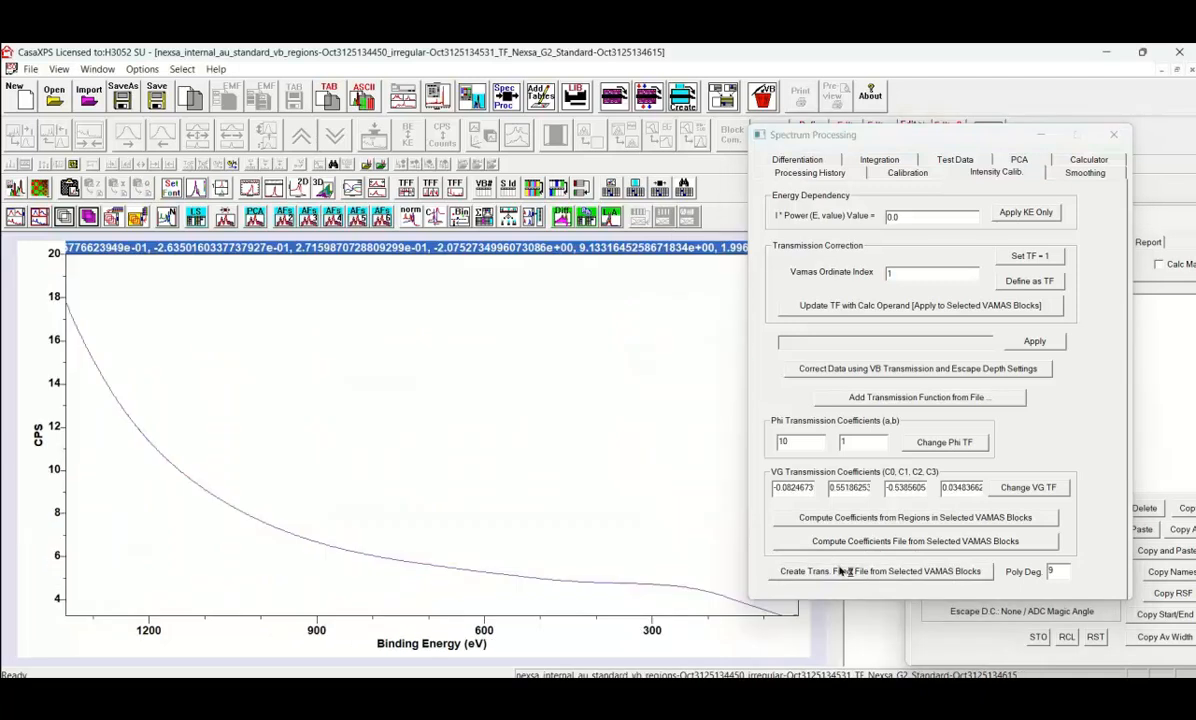
Step: Overlay the fitted transmission polynomial and the merged data for pass energy 10
{"action": "left_click_drag", "start_coordinate": [836, 131], "coordinate": [951, 298]}
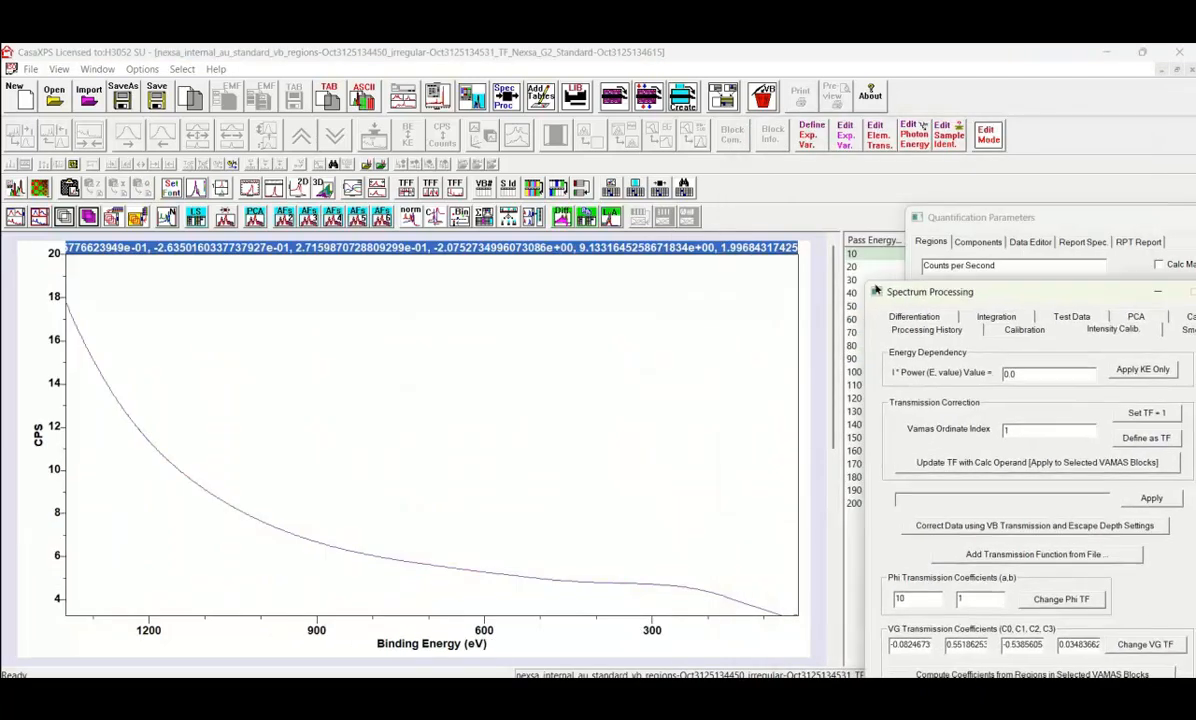
{"action": "left_click_drag", "start_coordinate": [830, 269], "coordinate": [603, 265]}
{"action": "left_click", "coordinate": [621, 256]}
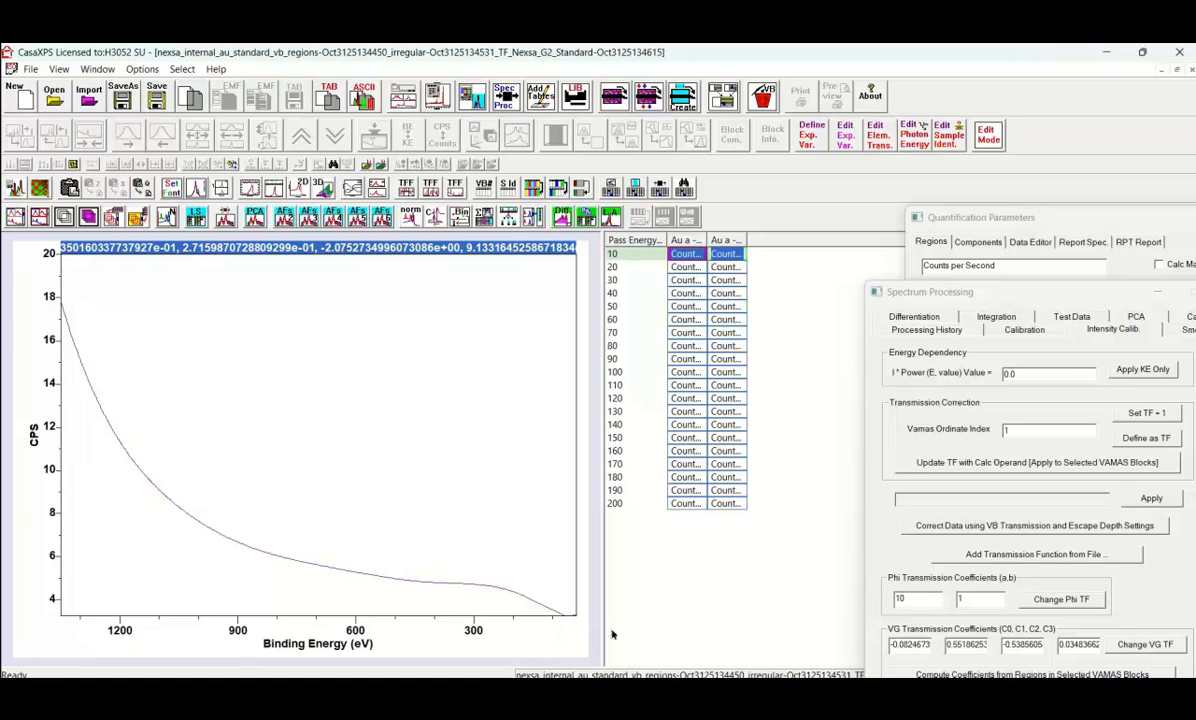
{"action": "left_click", "coordinate": [114, 221]}
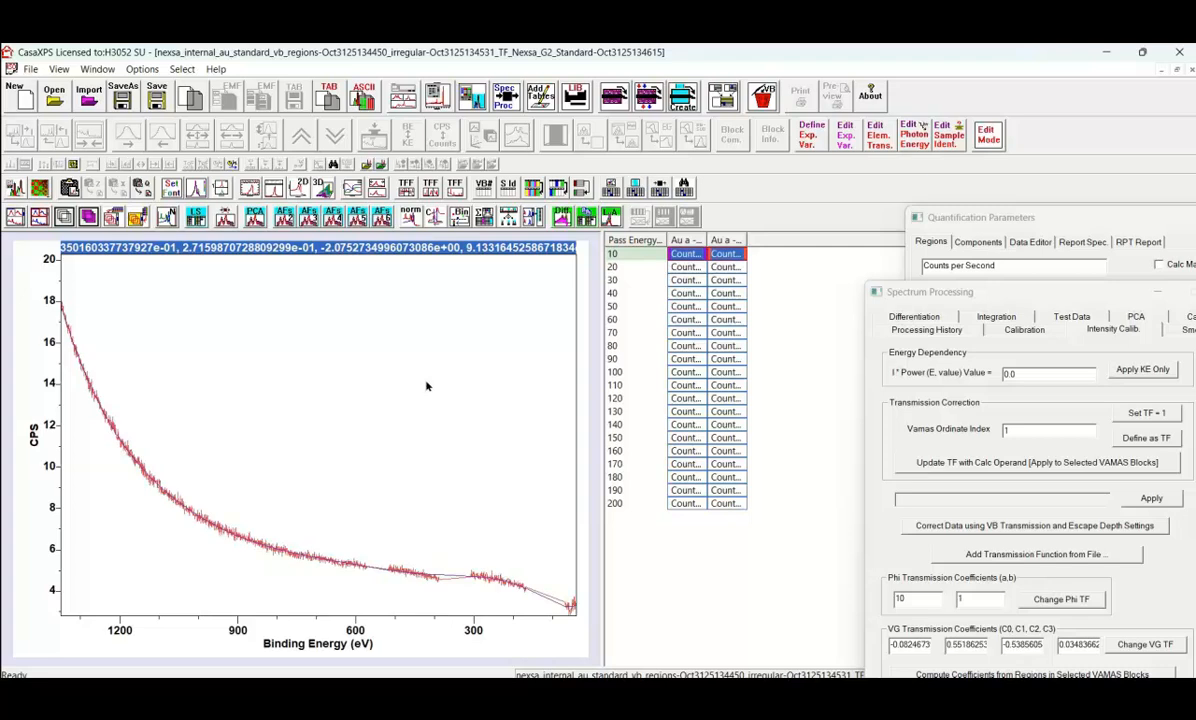
Step: Step through the pass energies from 10 to 200, examining how the fitted polynomial follows the merged data
{"action": "key", "text": "Down"}
{"action": "key", "text": "Down"}
{"action": "key", "text": "Down"}
{"action": "key", "text": "Down"}
{"action": "key", "text": "Down"}
{"action": "key", "text": "Down"}
{"action": "key", "text": "Down"}
{"action": "key", "text": "Down"}
{"action": "key", "text": "Down"}
{"action": "key", "text": "Down"}
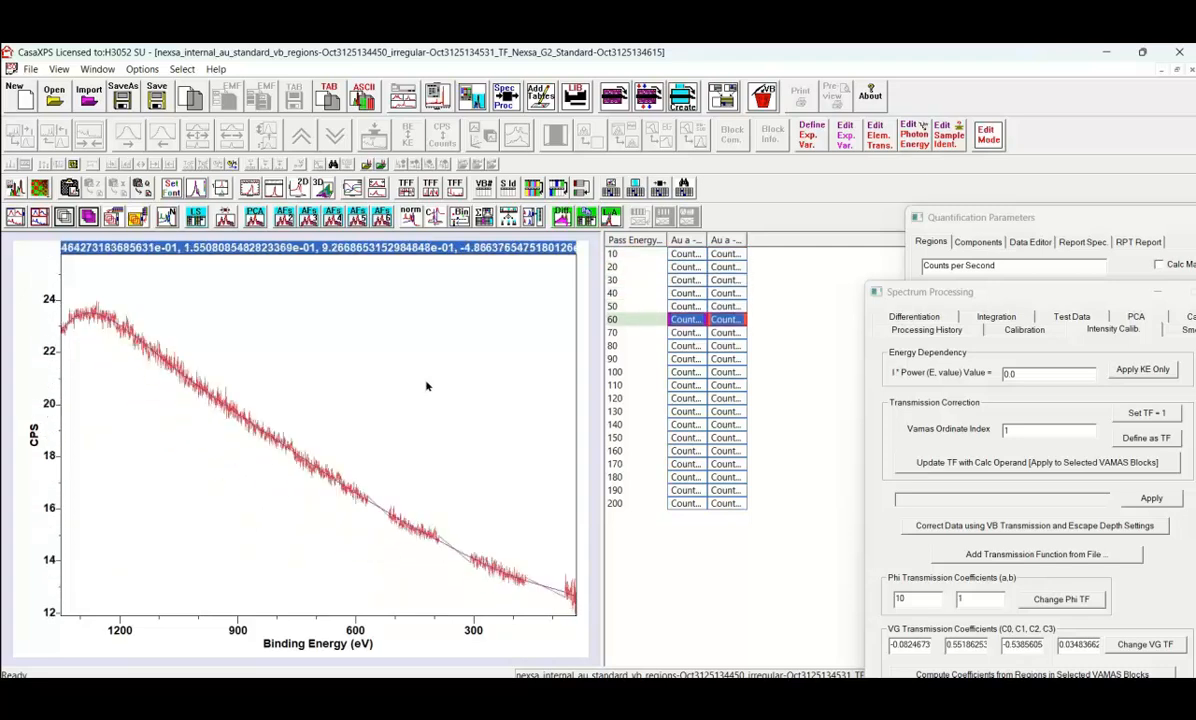
{"action": "key", "text": "Down"}
{"action": "key", "text": "Down"}
{"action": "key", "text": "Down"}
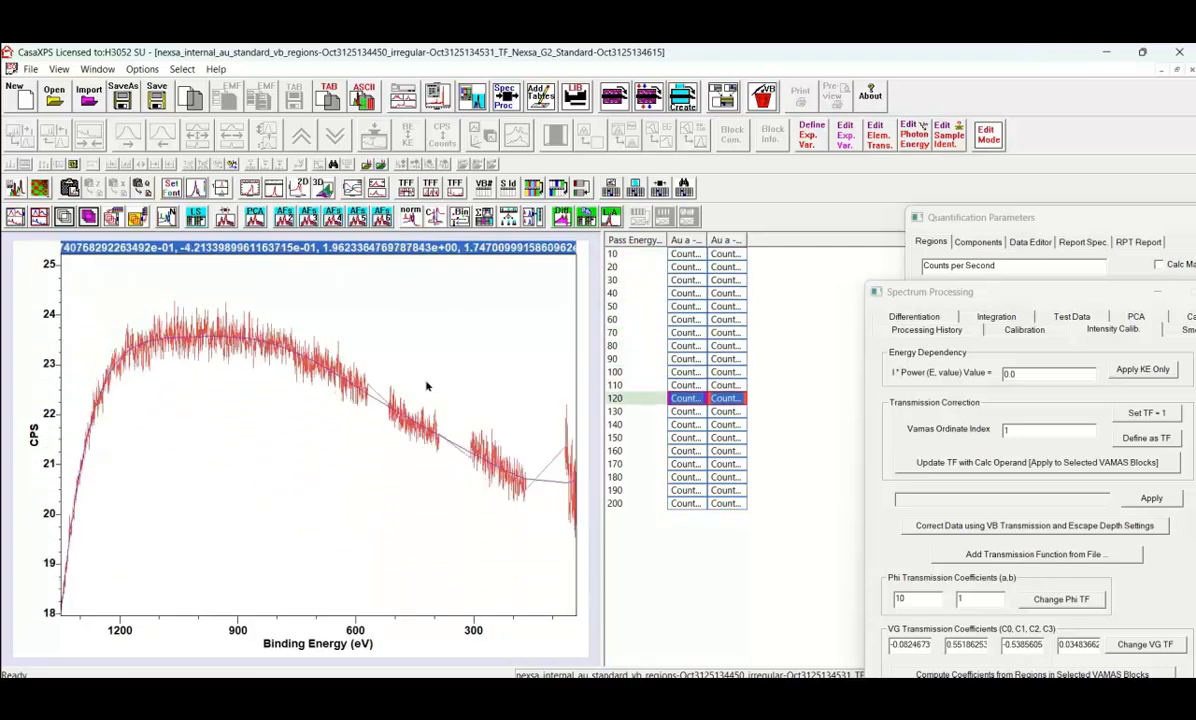
{"action": "key", "text": "Down"}
{"action": "key", "text": "Down"}
{"action": "key", "text": "Down"}
{"action": "key", "text": "Down"}
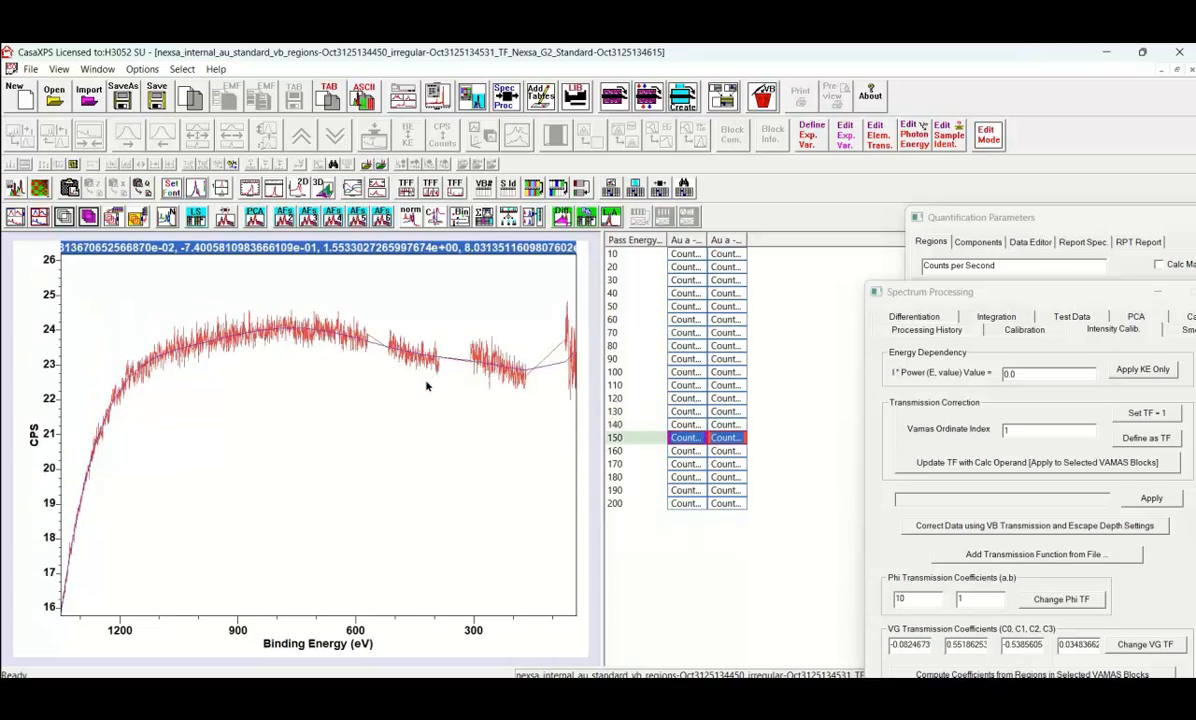
{"action": "key", "text": "Down"}
{"action": "key", "text": "Down"}
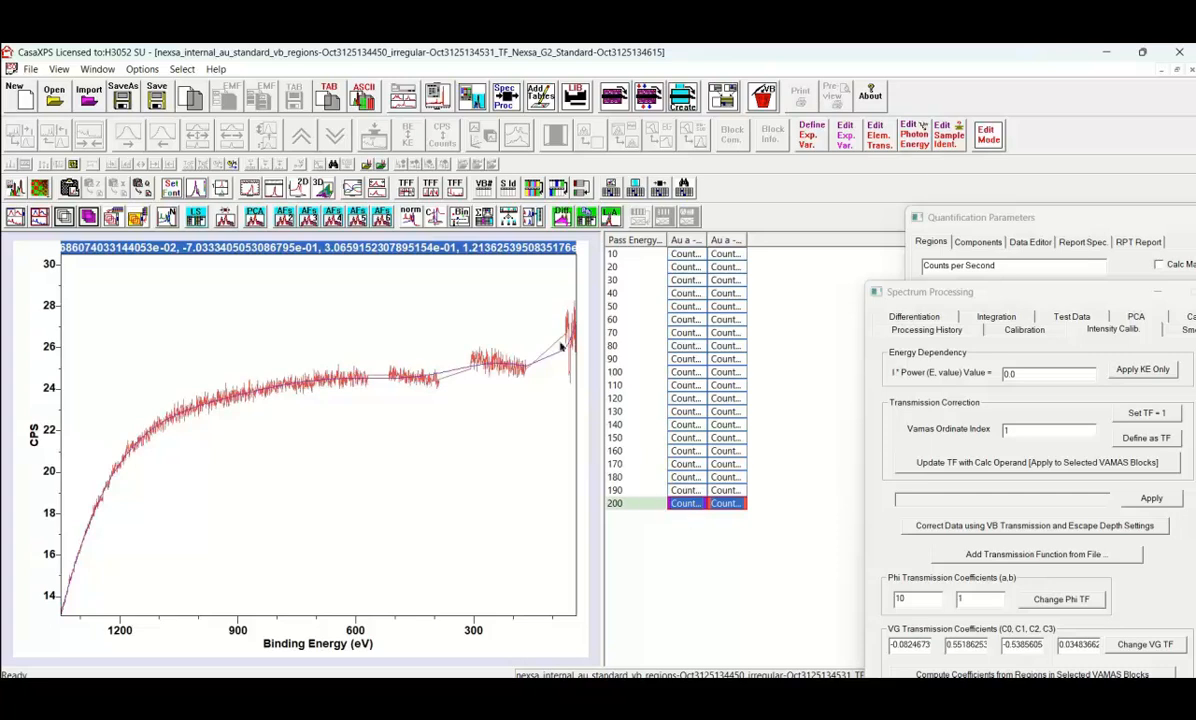
Step: Review the polynomial fits again in reverse order, from pass energy 200 back to 10
{"action": "key", "text": "Up"}
{"action": "key", "text": "Up"}
{"action": "key", "text": "Up"}
{"action": "key", "text": "Up"}
{"action": "key", "text": "Up"}
{"action": "key", "text": "Up"}
{"action": "key", "text": "Up"}
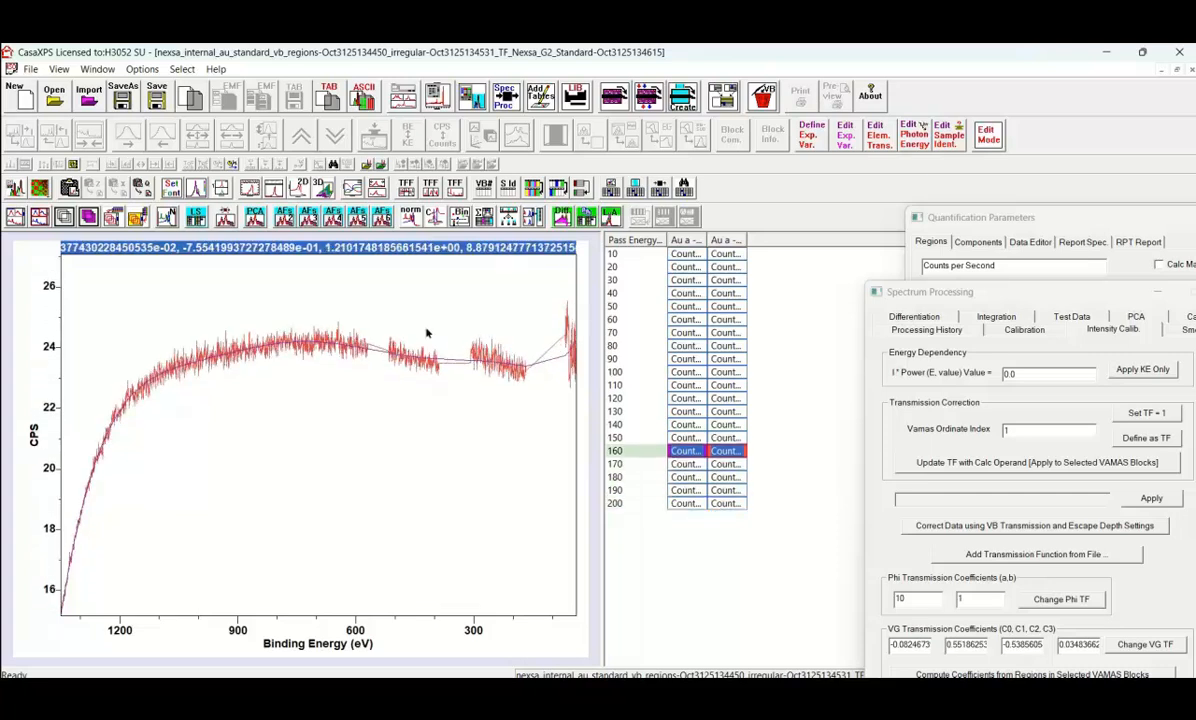
{"action": "key", "text": "Up"}
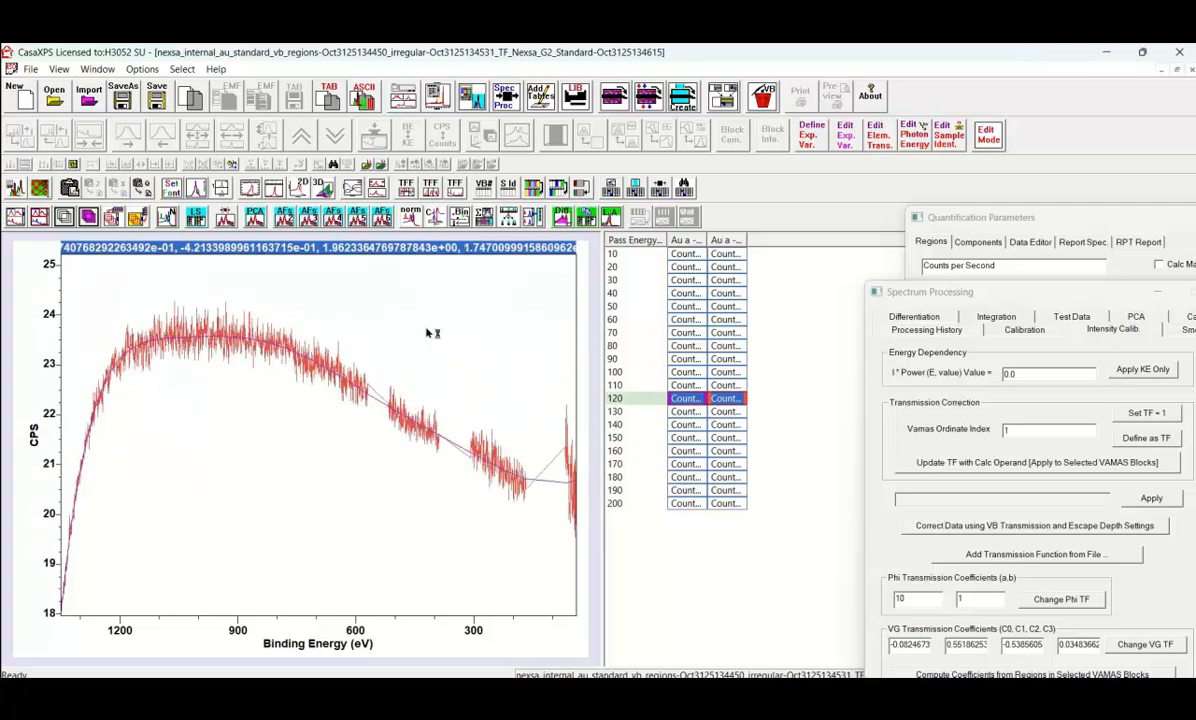
{"action": "key", "text": "Up"}
{"action": "key", "text": "Up"}
{"action": "key", "text": "Up"}
{"action": "key", "text": "Up"}
{"action": "key", "text": "Up"}
{"action": "key", "text": "Up"}
{"action": "key", "text": "Up"}
{"action": "key", "text": "Up"}
{"action": "key", "text": "Up"}
{"action": "key", "text": "Up"}
{"action": "key", "text": "Up"}
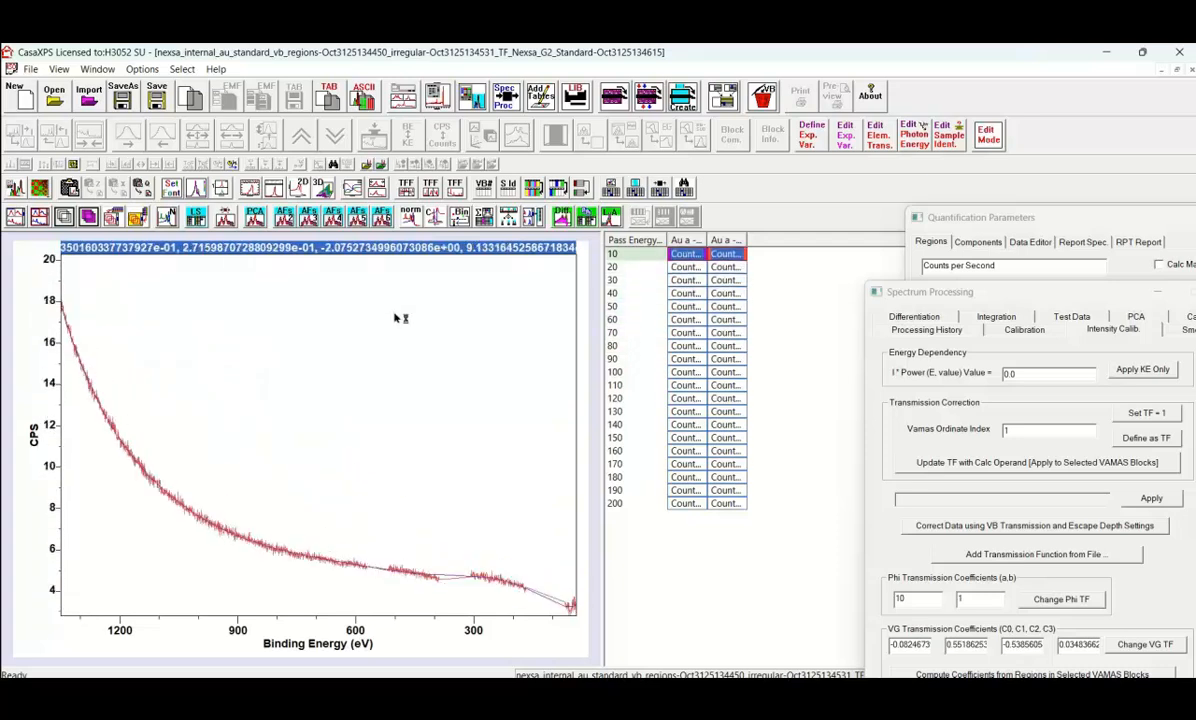
Step: Save the transmission function file as TF_Nexsa_G2_Standard-rev2.vms in the TF NEXSA G2 folder
{"action": "left_click", "coordinate": [30, 70]}
{"action": "left_click", "coordinate": [54, 145]}
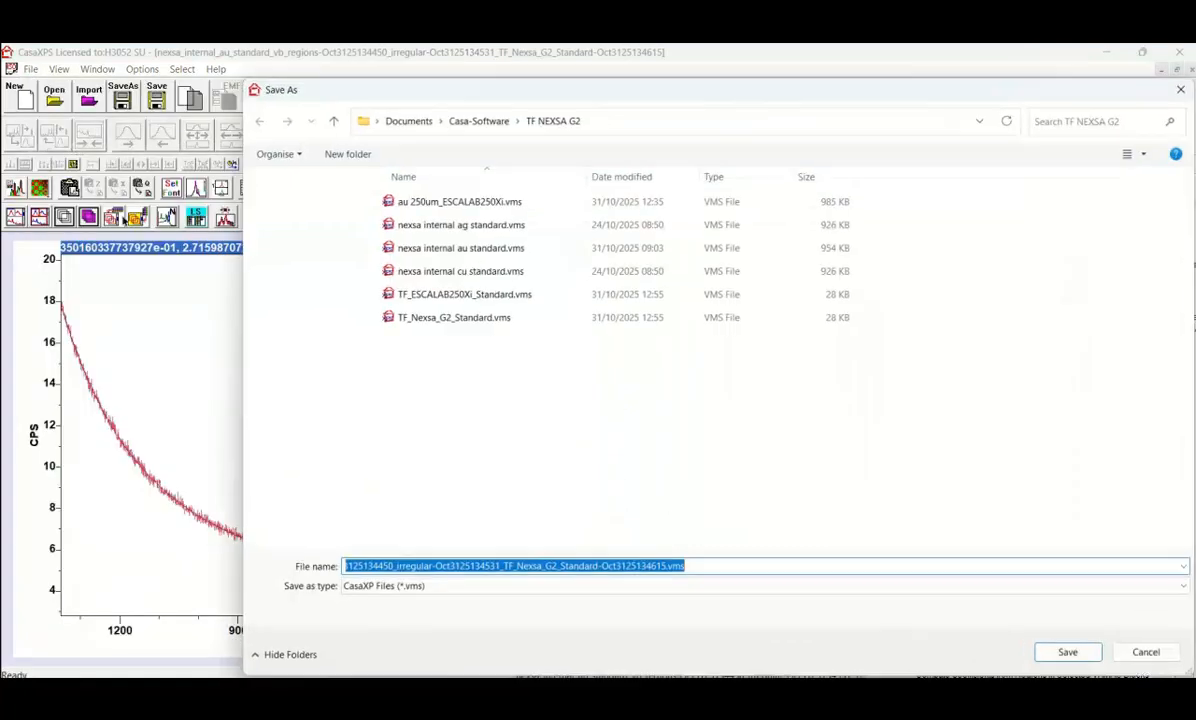
{"action": "left_click", "coordinate": [507, 566]}
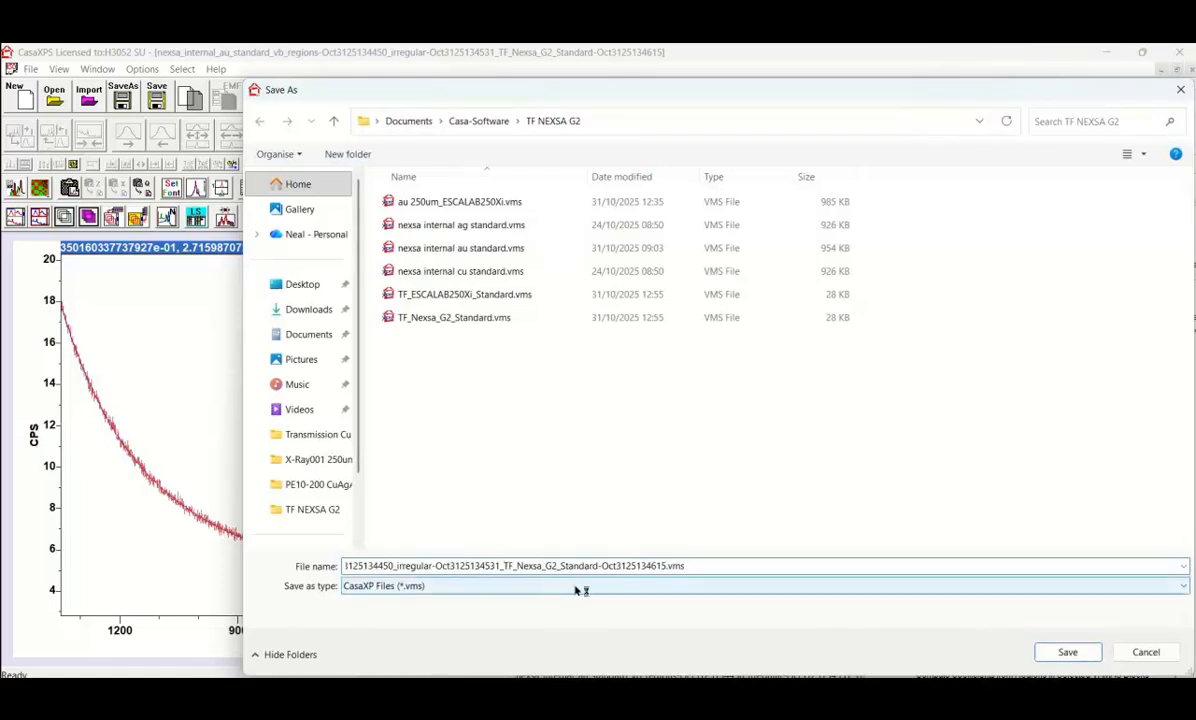
{"action": "key", "text": "BackSpace"}
{"action": "key", "text": "BackSpace"}
{"action": "key", "text": "BackSpace"}
{"action": "key", "text": "BackSpace"}
{"action": "key", "text": "BackSpace"}
{"action": "key", "text": "BackSpace"}
{"action": "key", "text": "BackSpace"}
{"action": "key", "text": "BackSpace"}
{"action": "key", "text": "BackSpace"}
{"action": "key", "text": "BackSpace"}
{"action": "key", "text": "BackSpace"}
{"action": "key", "text": "BackSpace"}
{"action": "key", "text": "BackSpace"}
{"action": "key", "text": "BackSpace"}
{"action": "key", "text": "BackSpace"}
{"action": "key", "text": "BackSpace"}
{"action": "key", "text": "BackSpace"}
{"action": "key", "text": "BackSpace"}
{"action": "key", "text": "BackSpace"}
{"action": "key", "text": "BackSpace"}
{"action": "key", "text": "BackSpace"}
{"action": "key", "text": "BackSpace"}
{"action": "key", "text": "BackSpace"}
{"action": "key", "text": "BackSpace"}
{"action": "key", "text": "BackSpace"}
{"action": "key", "text": "BackSpace"}
{"action": "key", "text": "BackSpace"}
{"action": "key", "text": "BackSpace"}
{"action": "key", "text": "BackSpace"}
{"action": "key", "text": "BackSpace"}
{"action": "key", "text": "BackSpace"}
{"action": "key", "text": "BackSpace"}
{"action": "key", "text": "BackSpace"}
{"action": "key", "text": "BackSpace"}
{"action": "key", "text": "BackSpace"}
{"action": "key", "text": "BackSpace"}
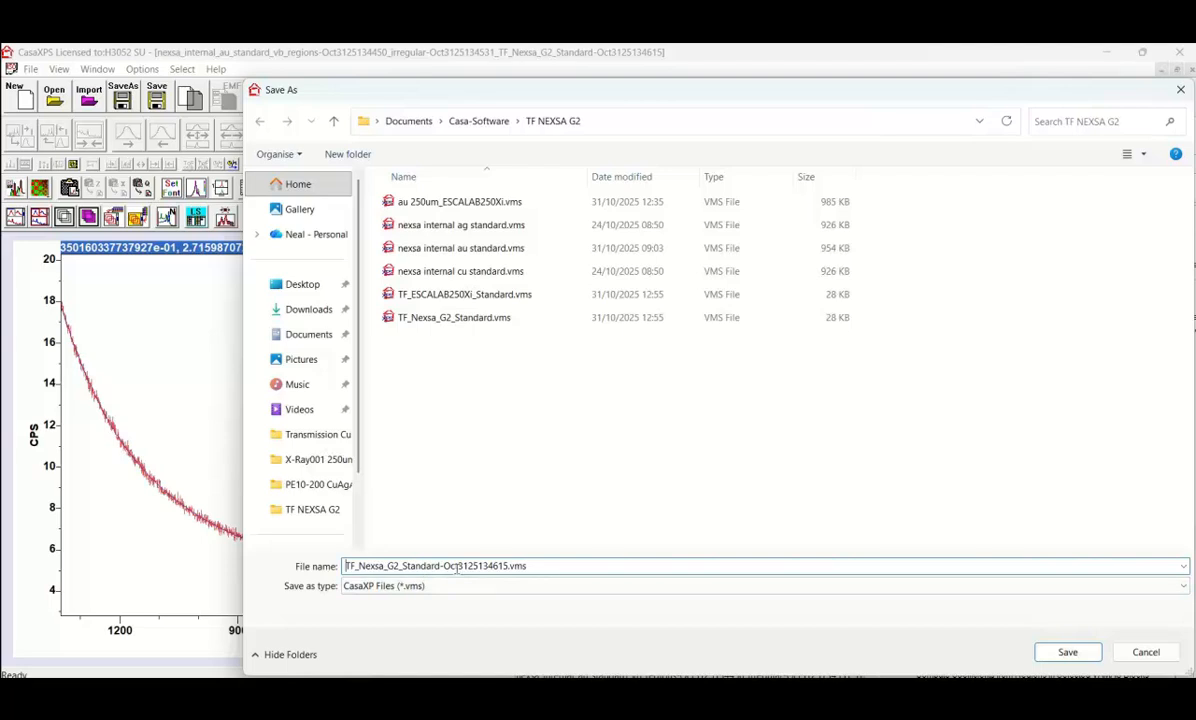
{"action": "left_click", "coordinate": [507, 566]}
{"action": "key", "text": "BackSpace"}
{"action": "key", "text": "BackSpace"}
{"action": "key", "text": "BackSpace"}
{"action": "key", "text": "BackSpace"}
{"action": "key", "text": "BackSpace"}
{"action": "key", "text": "BackSpace"}
{"action": "key", "text": "BackSpace"}
{"action": "key", "text": "BackSpace"}
{"action": "key", "text": "BackSpace"}
{"action": "key", "text": "BackSpace"}
{"action": "key", "text": "BackSpace"}
{"action": "key", "text": "BackSpace"}
{"action": "key", "text": "BackSpace"}
{"action": "type", "text": "rev2"}
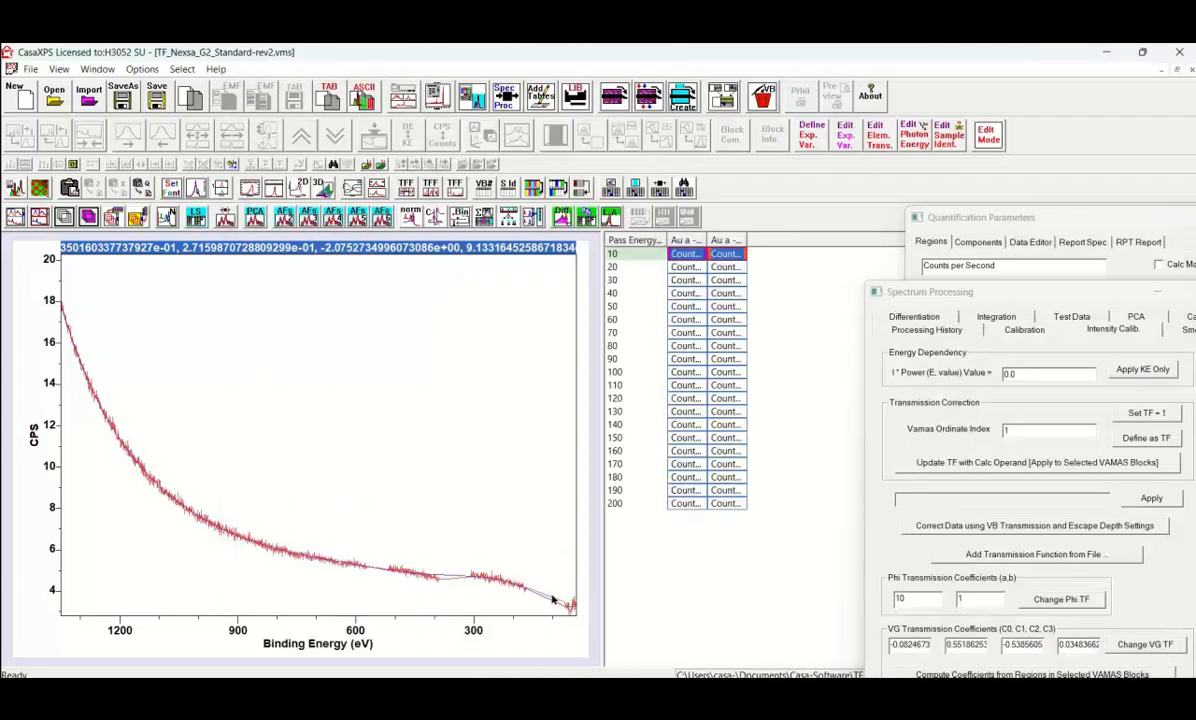
Step: Close nexsa internal au standard.vms without saving its changes and reopen the file from the TF NEXSA G2 folder
{"action": "left_click", "coordinate": [85, 72]}
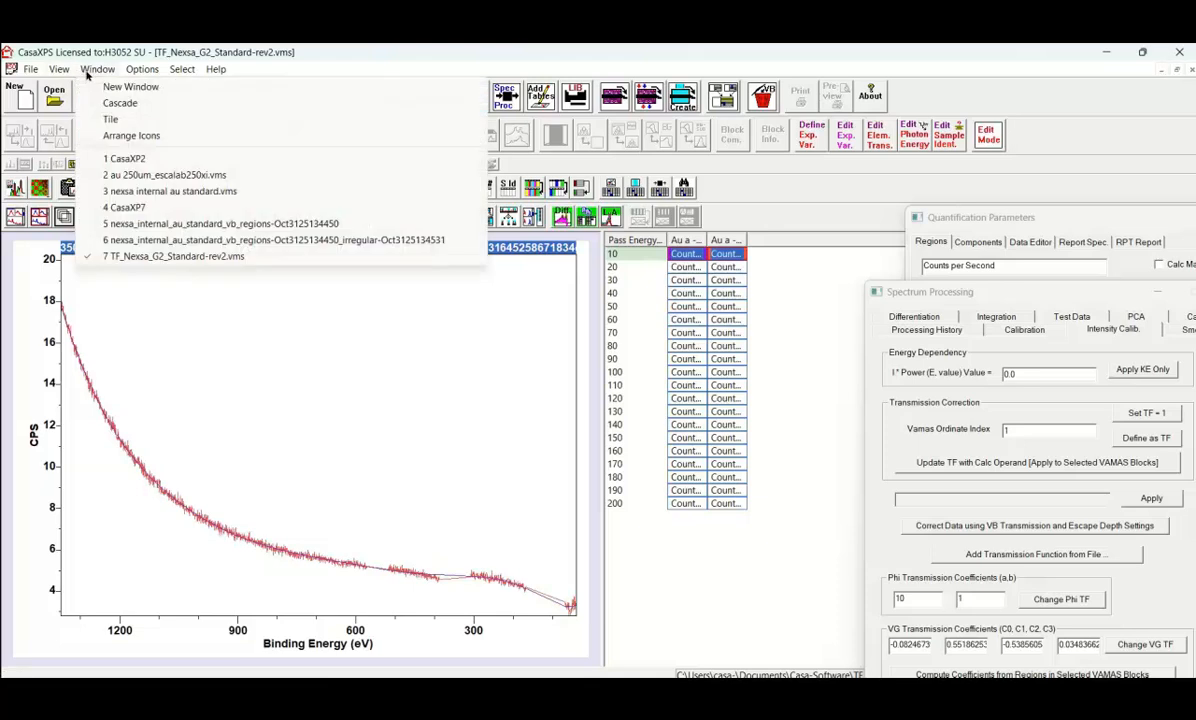
{"action": "left_click", "coordinate": [140, 190]}
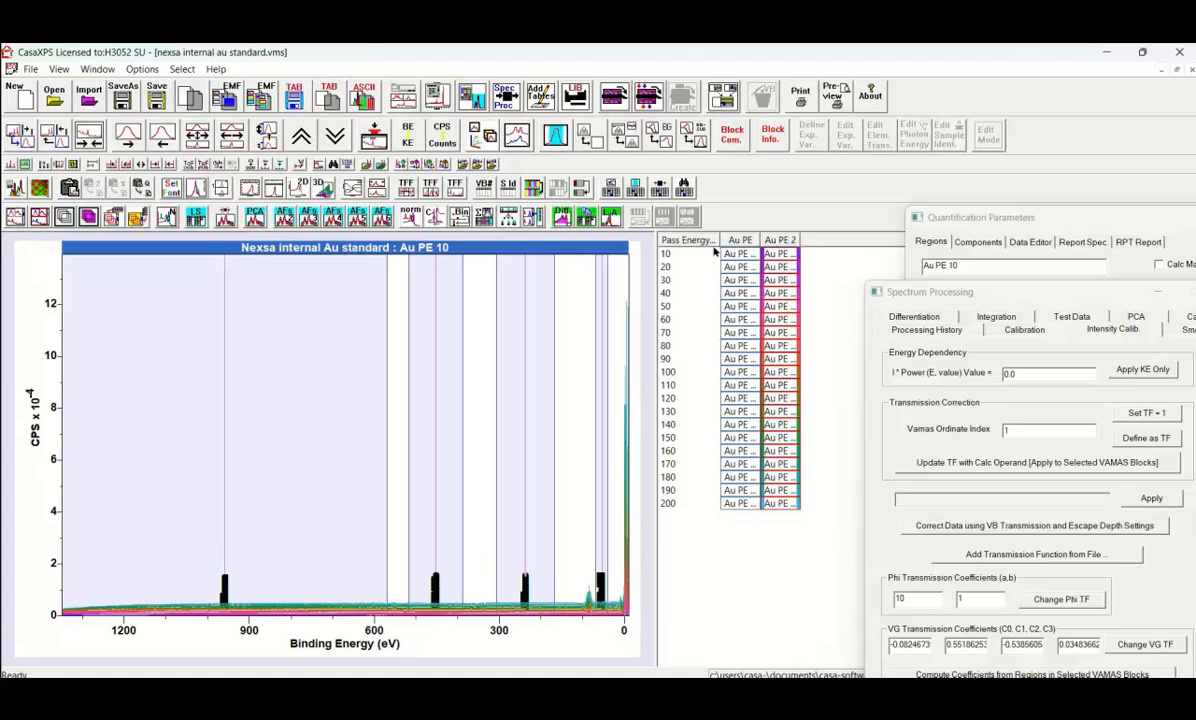
{"action": "left_click", "coordinate": [1192, 70]}
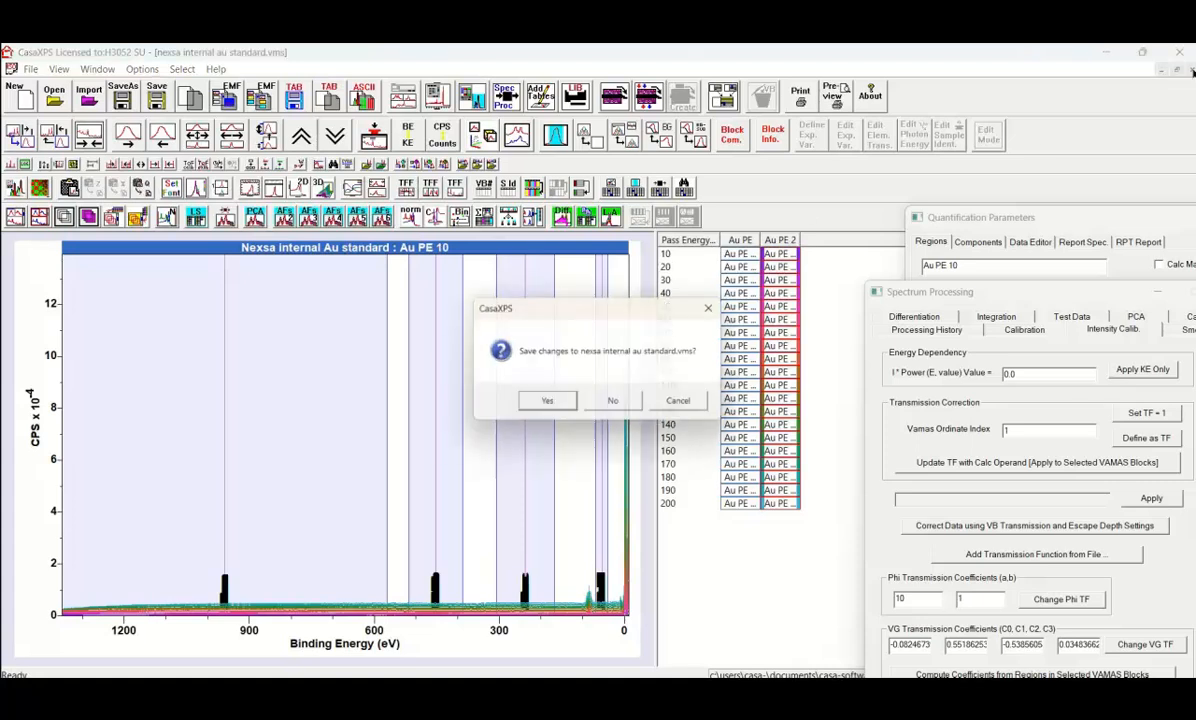
{"action": "left_click", "coordinate": [605, 404]}
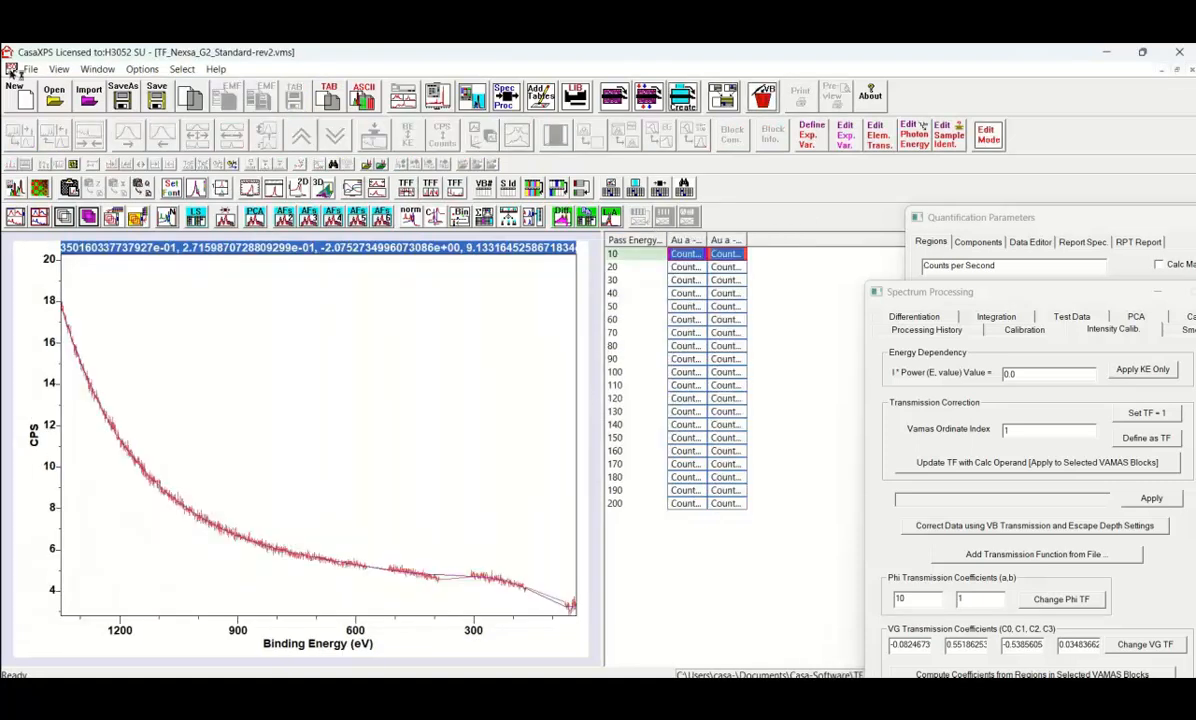
{"action": "left_click", "coordinate": [54, 95]}
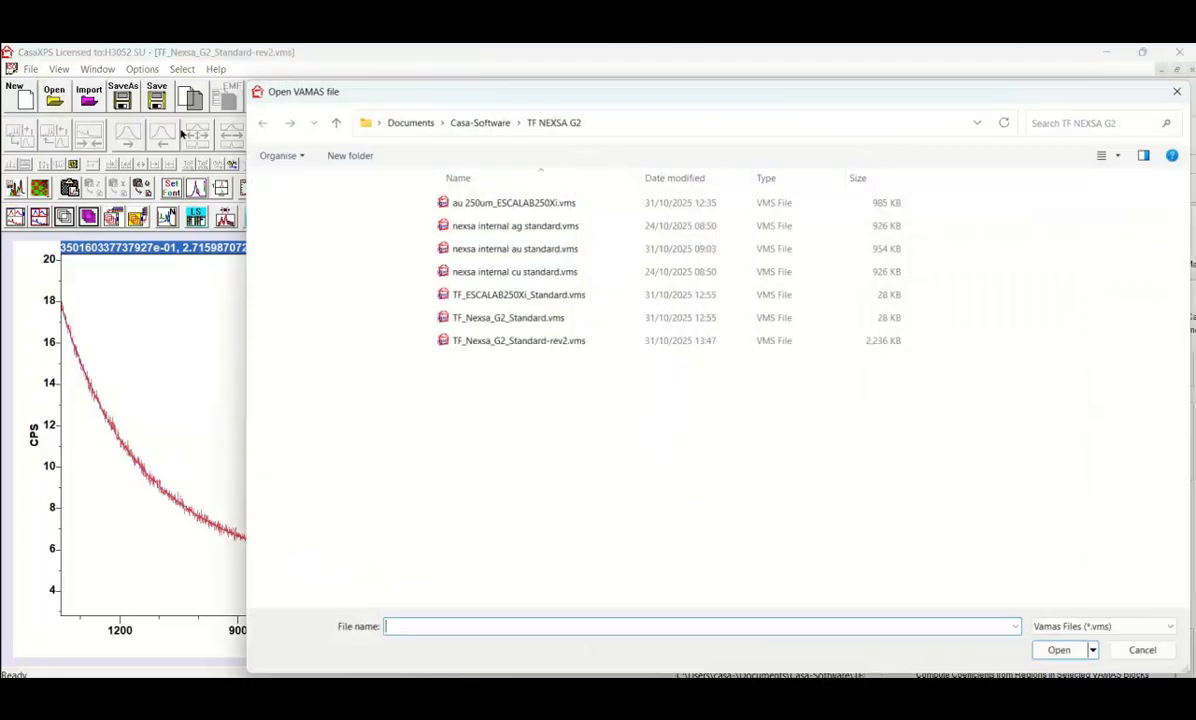
{"action": "double_click", "coordinate": [482, 251]}
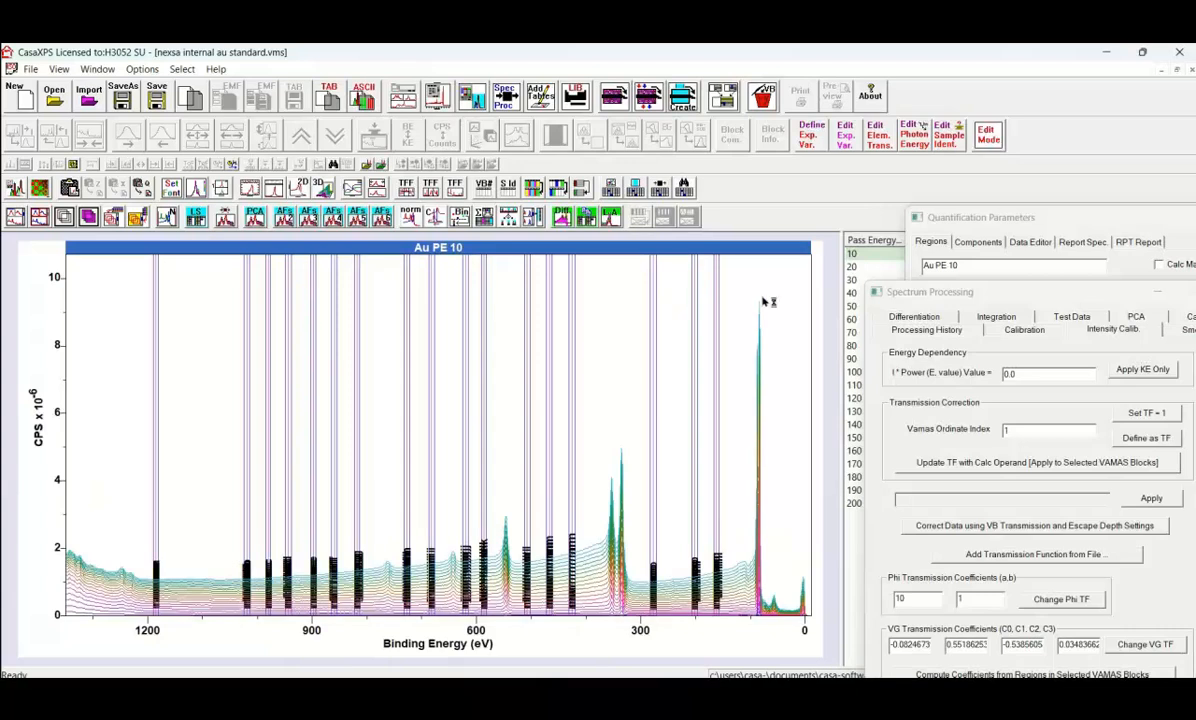
Step: Add the transmission function from TF_Nexsa_G2_Standard-rev2.vms to all Au PE blocks and check its entry in the block comment
{"action": "left_click_drag", "start_coordinate": [831, 283], "coordinate": [597, 264]}
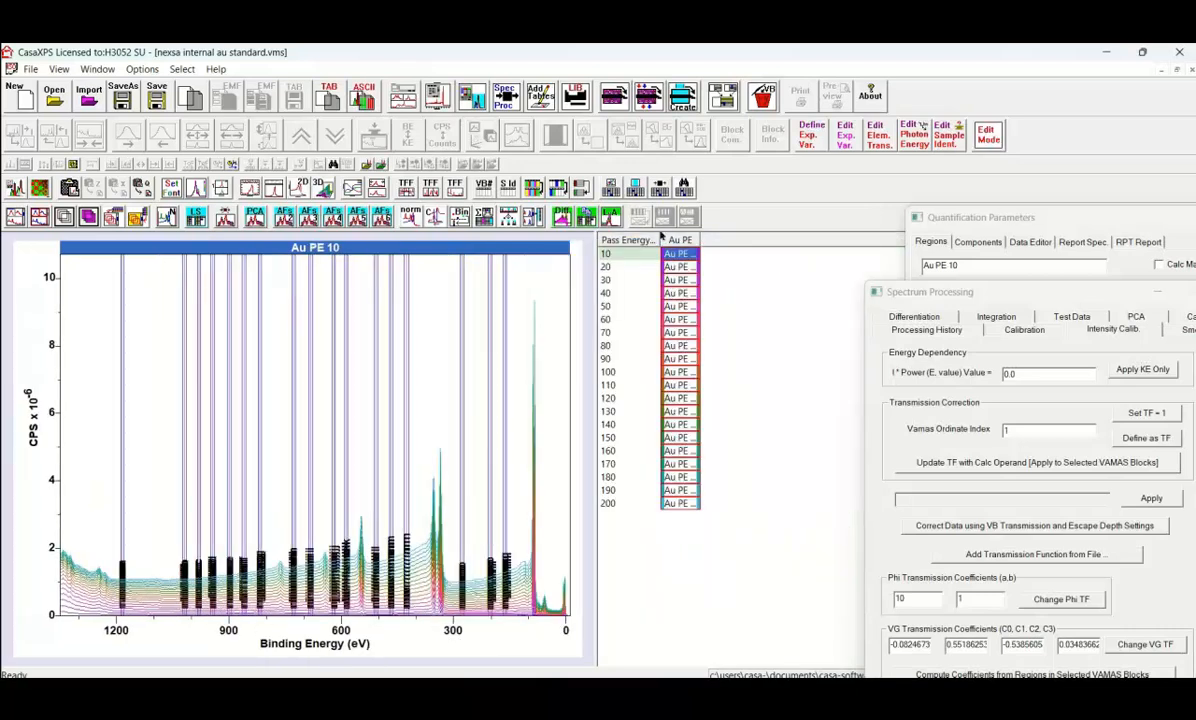
{"action": "left_click", "coordinate": [680, 244]}
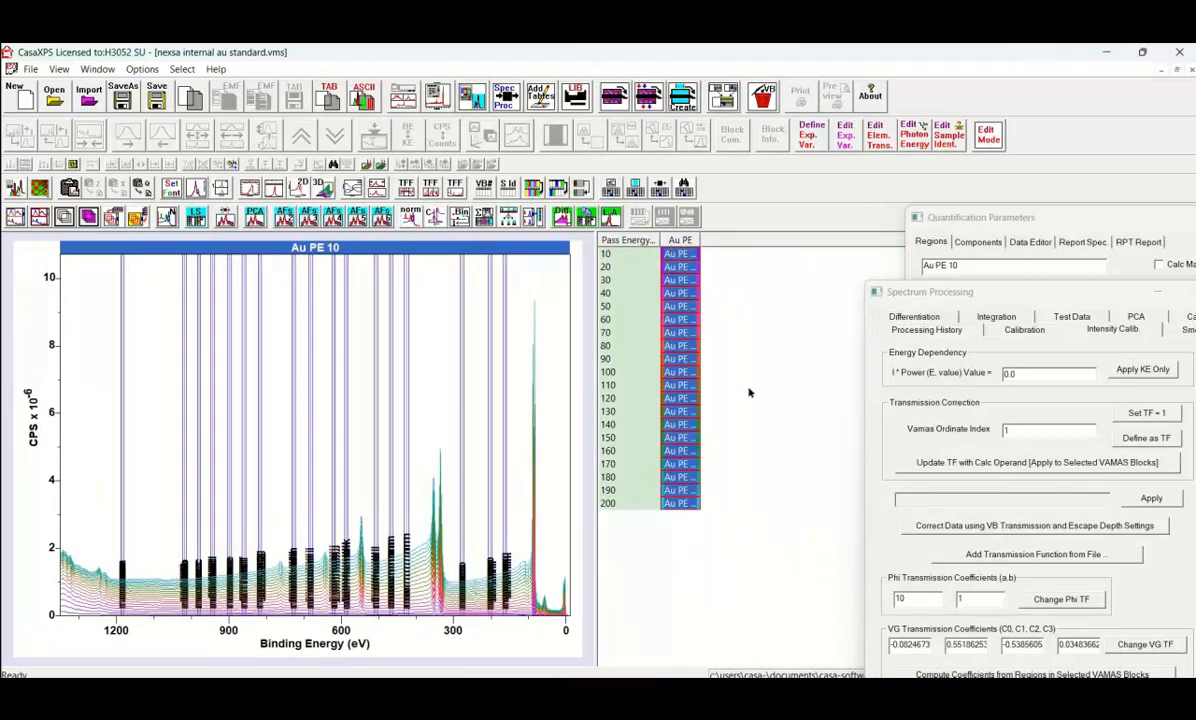
{"action": "left_click_drag", "start_coordinate": [918, 293], "coordinate": [876, 210]}
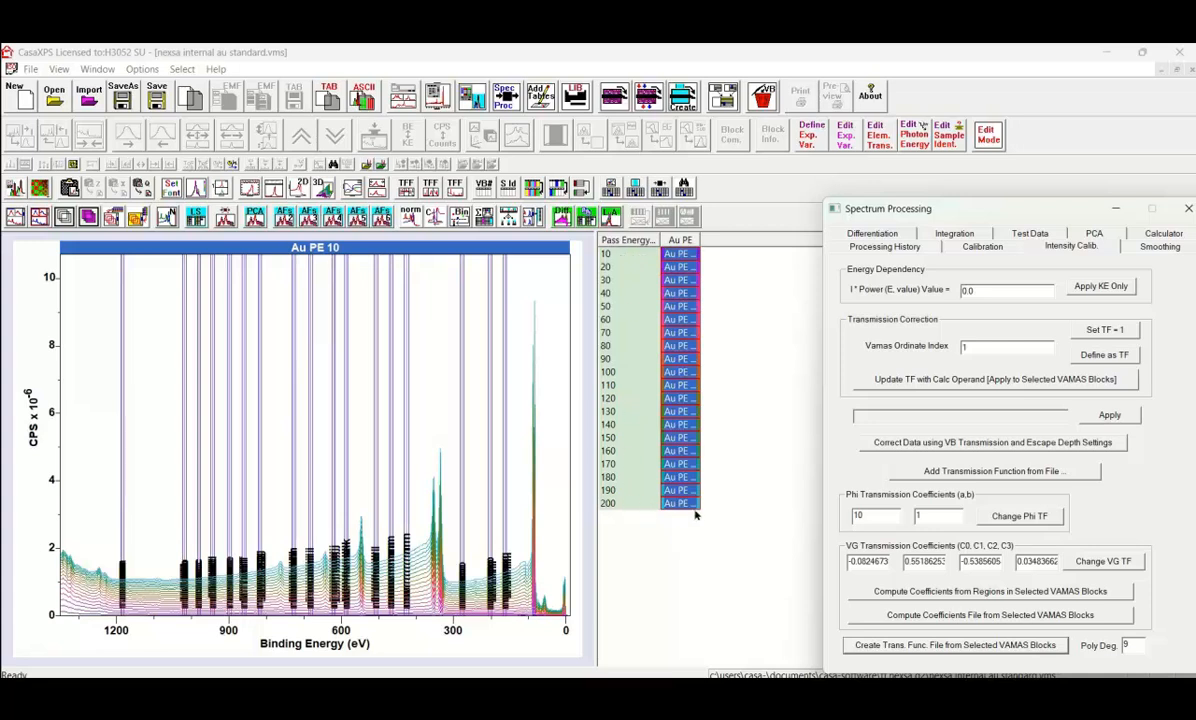
{"action": "left_click", "coordinate": [938, 469]}
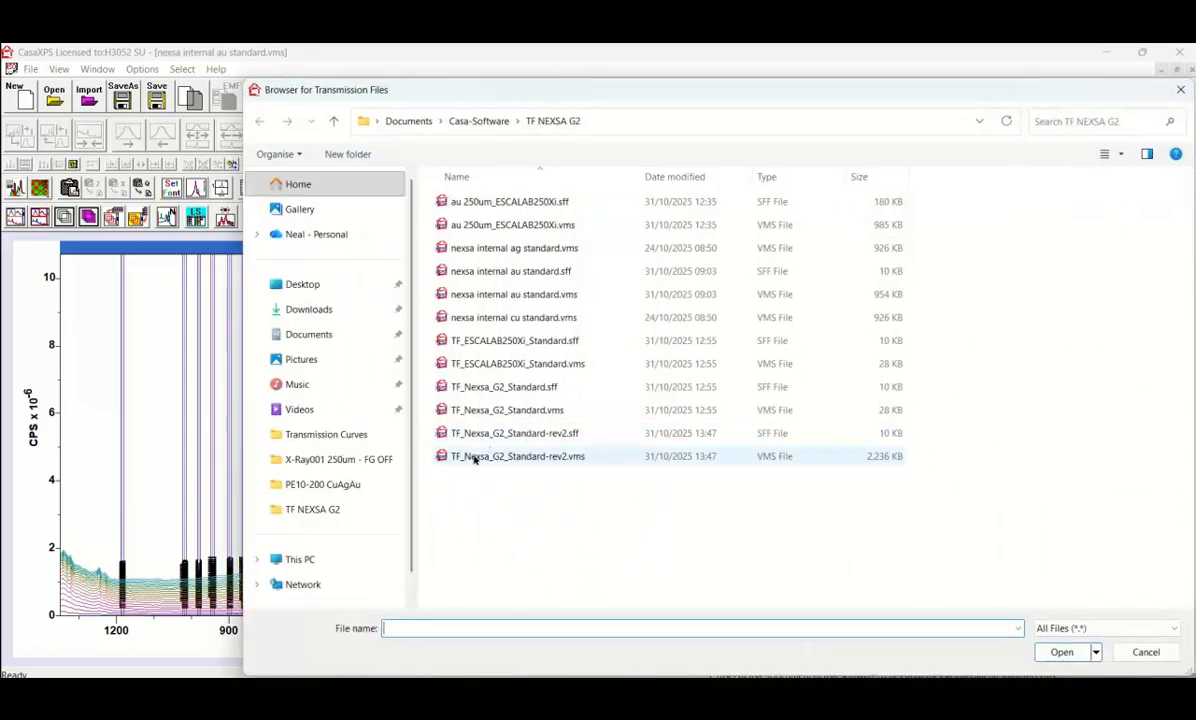
{"action": "left_click", "coordinate": [468, 458]}
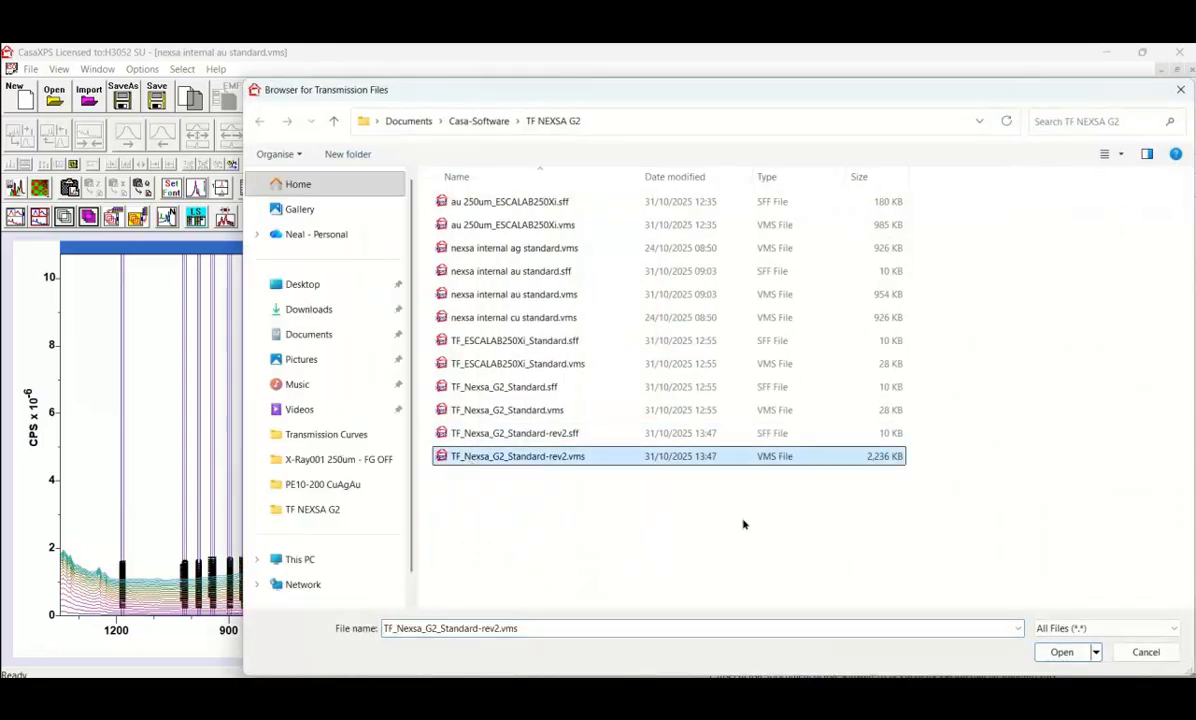
{"action": "left_click", "coordinate": [1061, 652]}
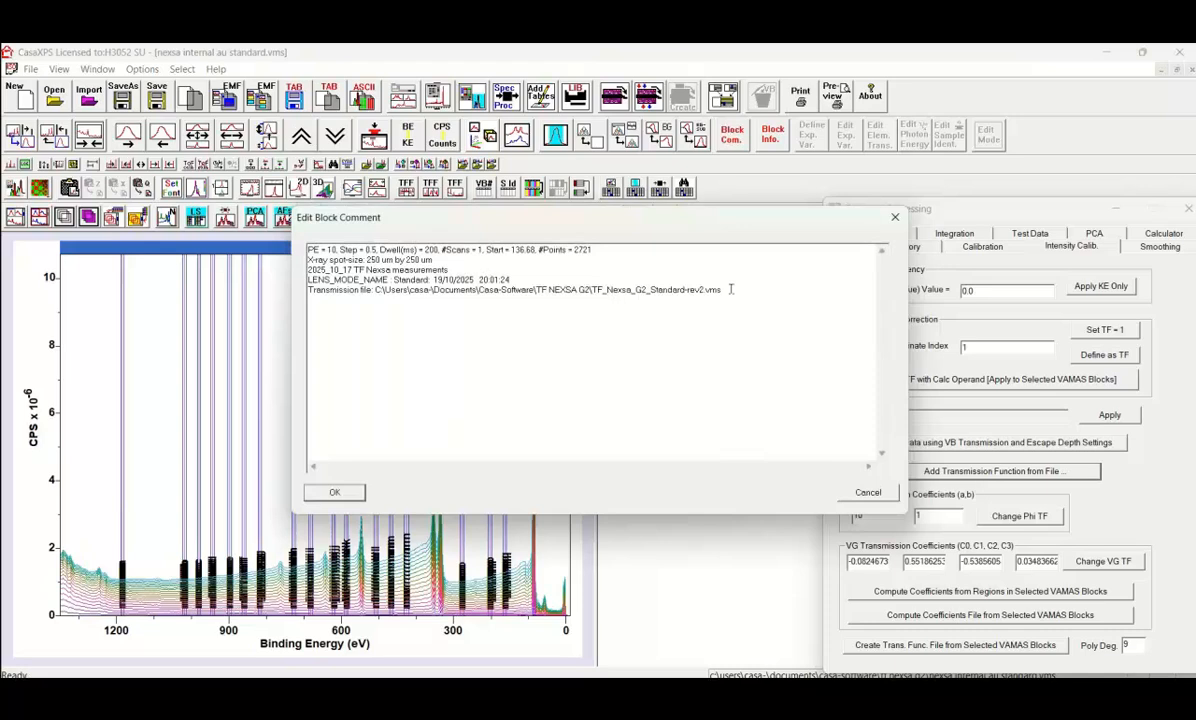
{"action": "left_click_drag", "start_coordinate": [722, 290], "coordinate": [308, 290]}
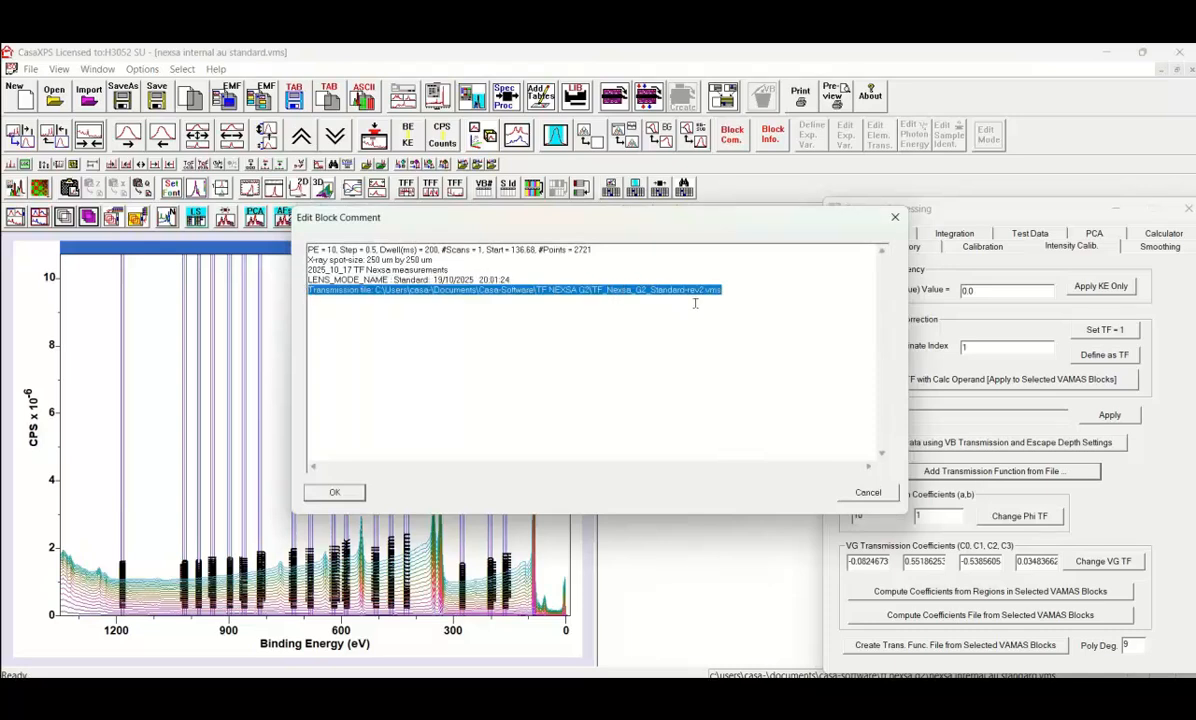
{"action": "left_click", "coordinate": [896, 218]}
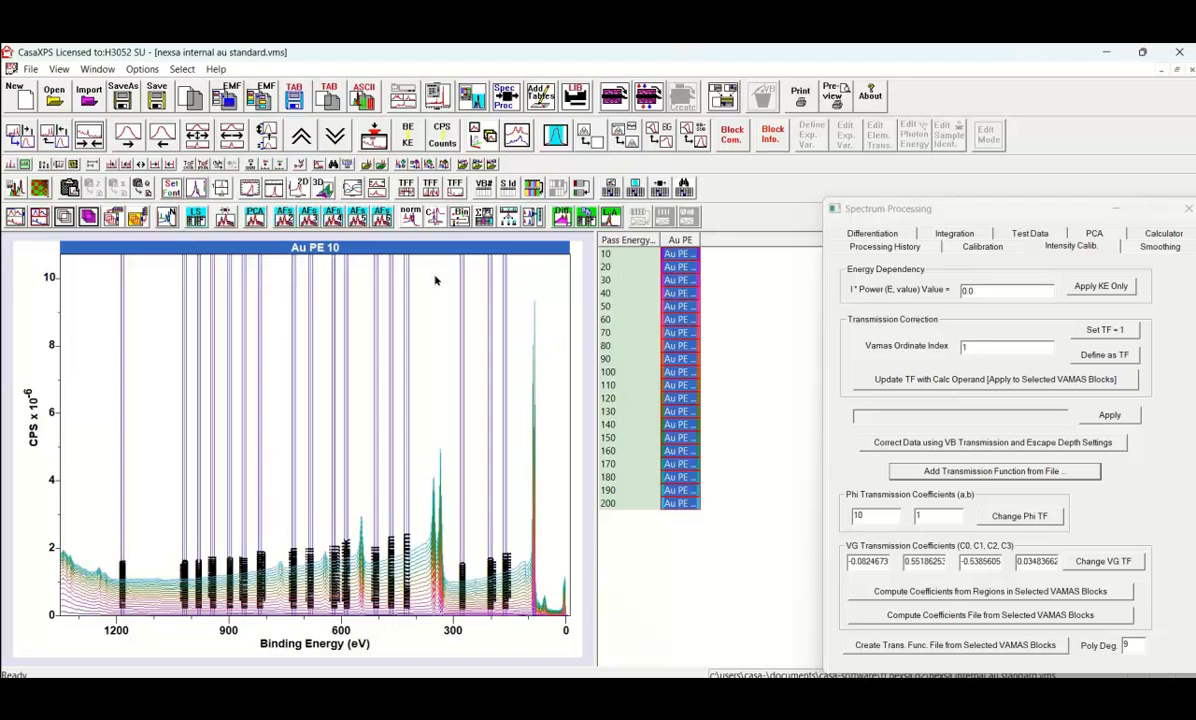
Step: Apply the intensity calibration with exponent 0.0 and VAMAS ordinate index 1, propagating only the processing to all selected Au PE blocks
{"action": "left_click", "coordinate": [1107, 421]}
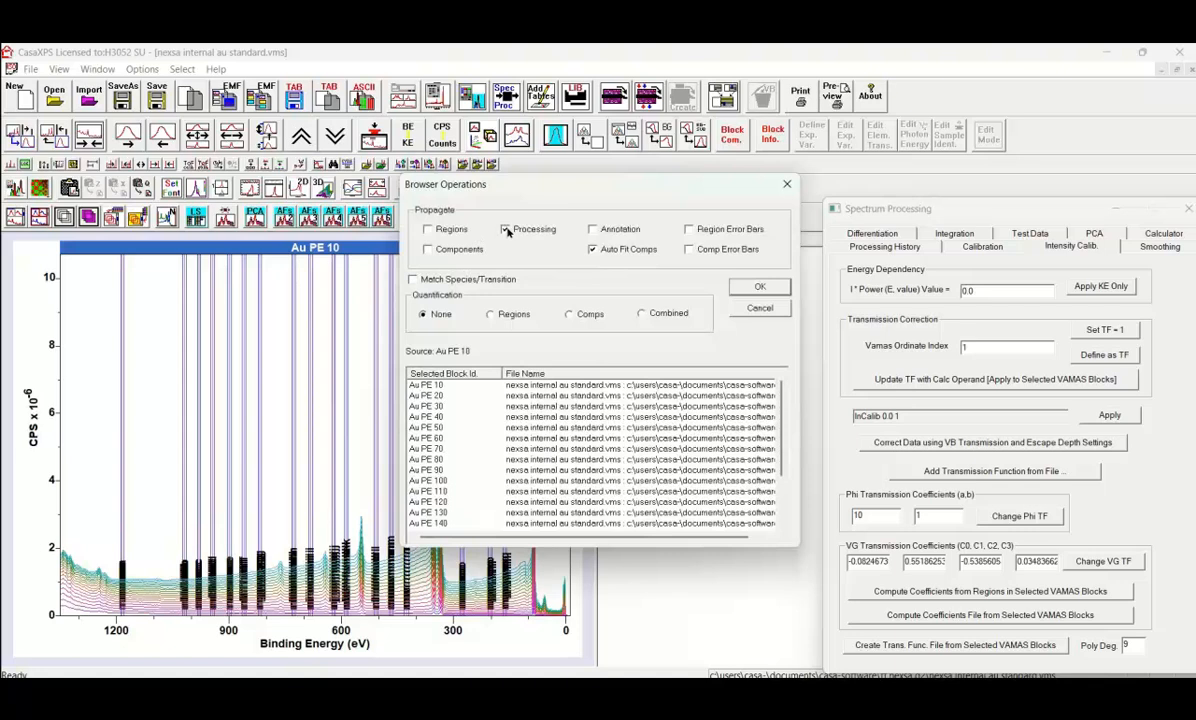
{"action": "left_click", "coordinate": [758, 288]}
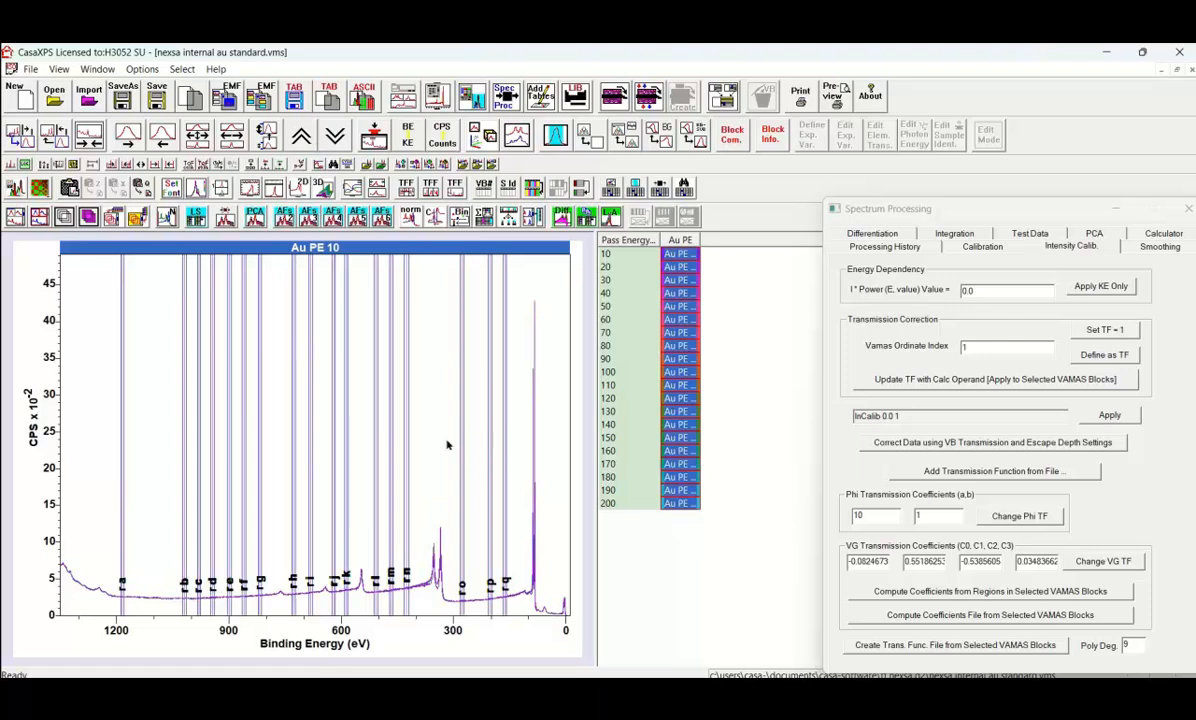
Step: Close the spectrum processing window and zoom in on the strong gold doublet near 85 eV to compare the overlaid corrected spectra
{"action": "key", "text": "Page_Down"}
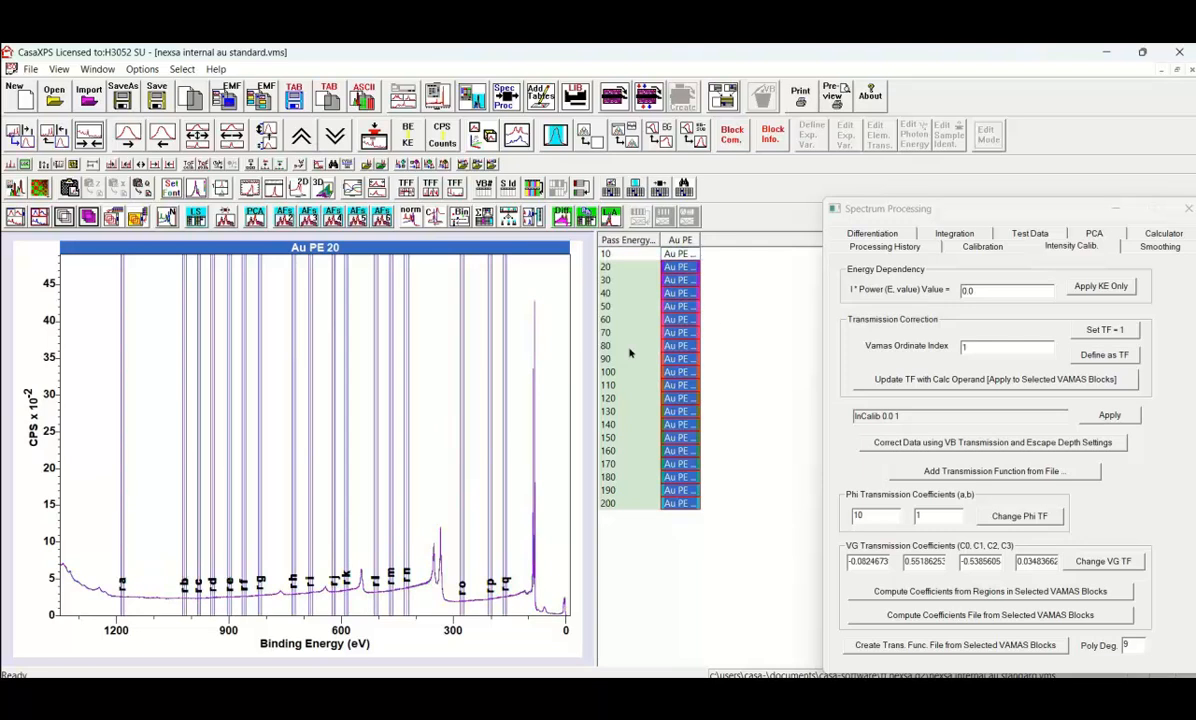
{"action": "double_click", "coordinate": [839, 211]}
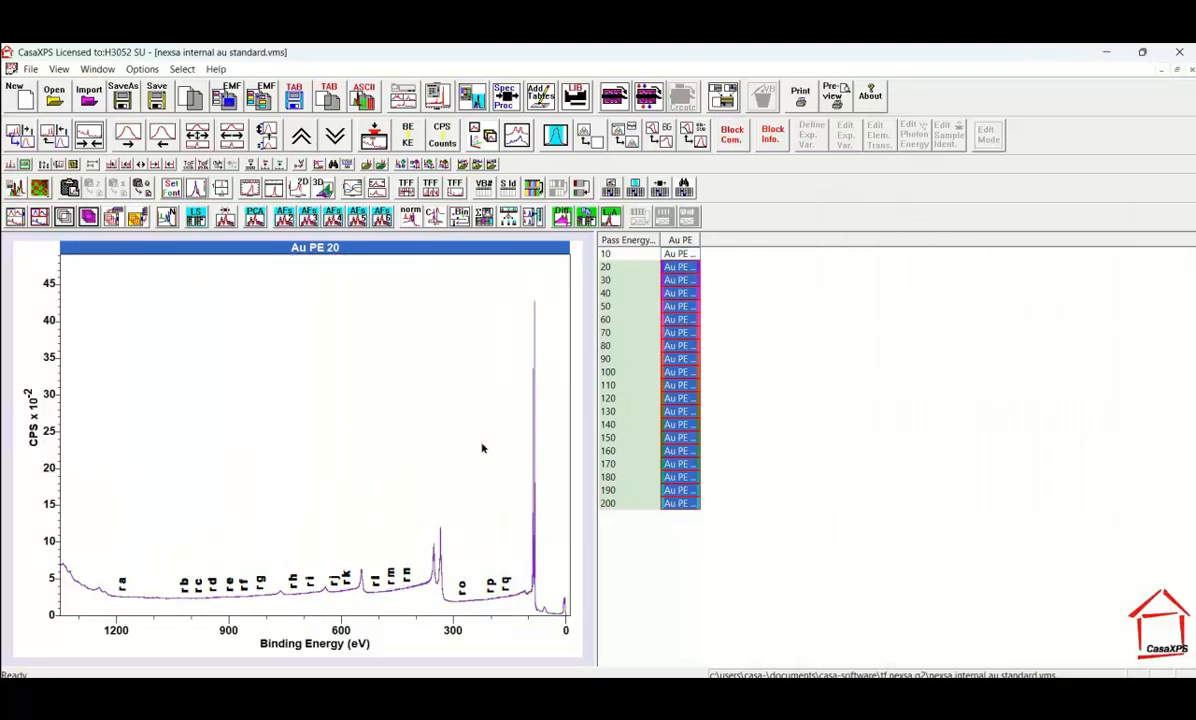
{"action": "left_click_drag", "start_coordinate": [513, 284], "coordinate": [547, 630]}
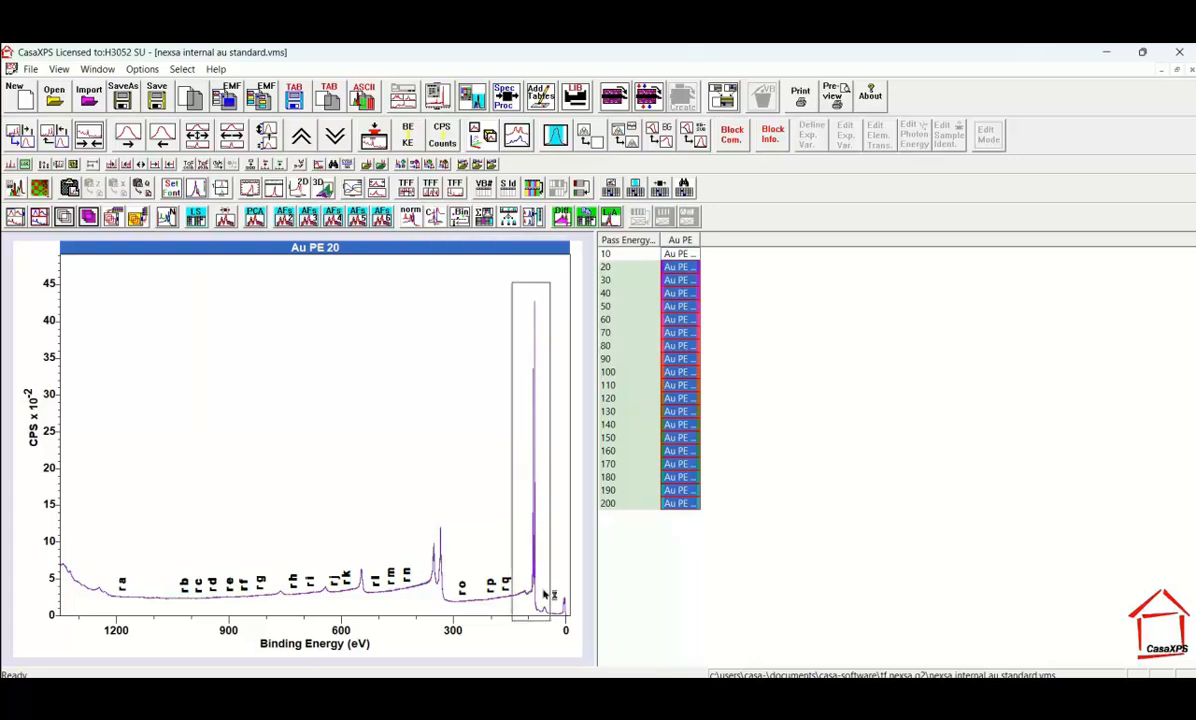
{"action": "left_click", "coordinate": [541, 527]}
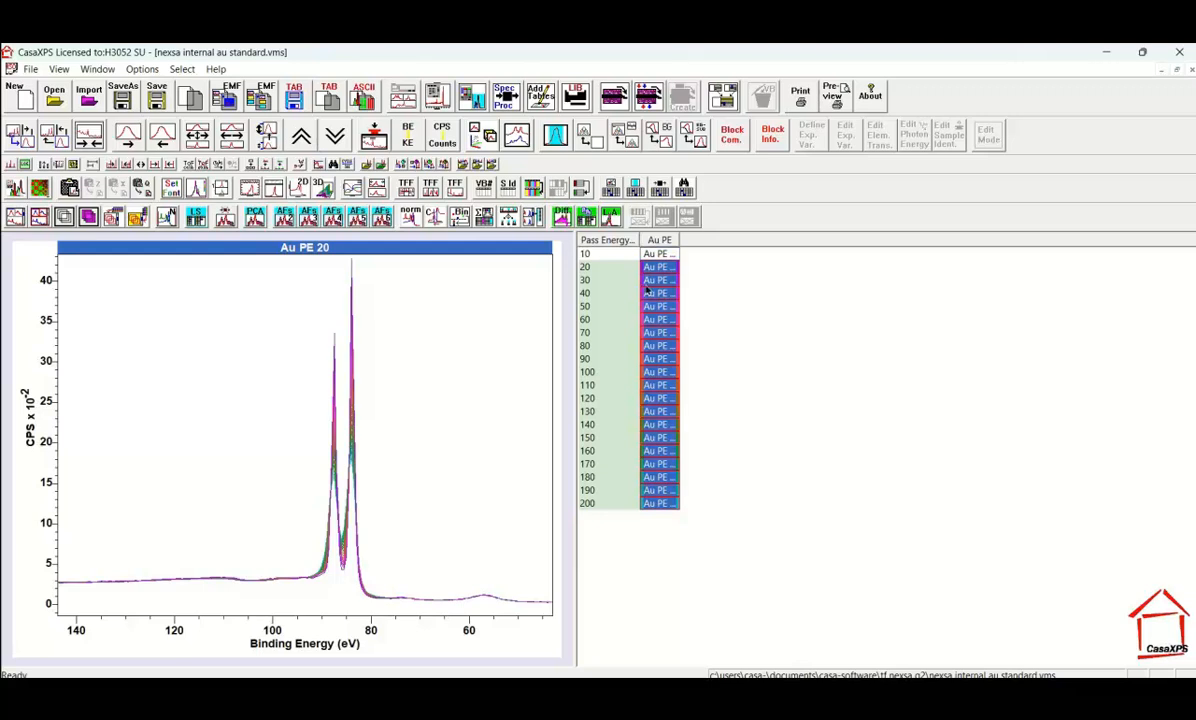
Step: Copy all the corrected Au PE blocks into a new file with Processed Data Only enabled
{"action": "left_click", "coordinate": [660, 243]}
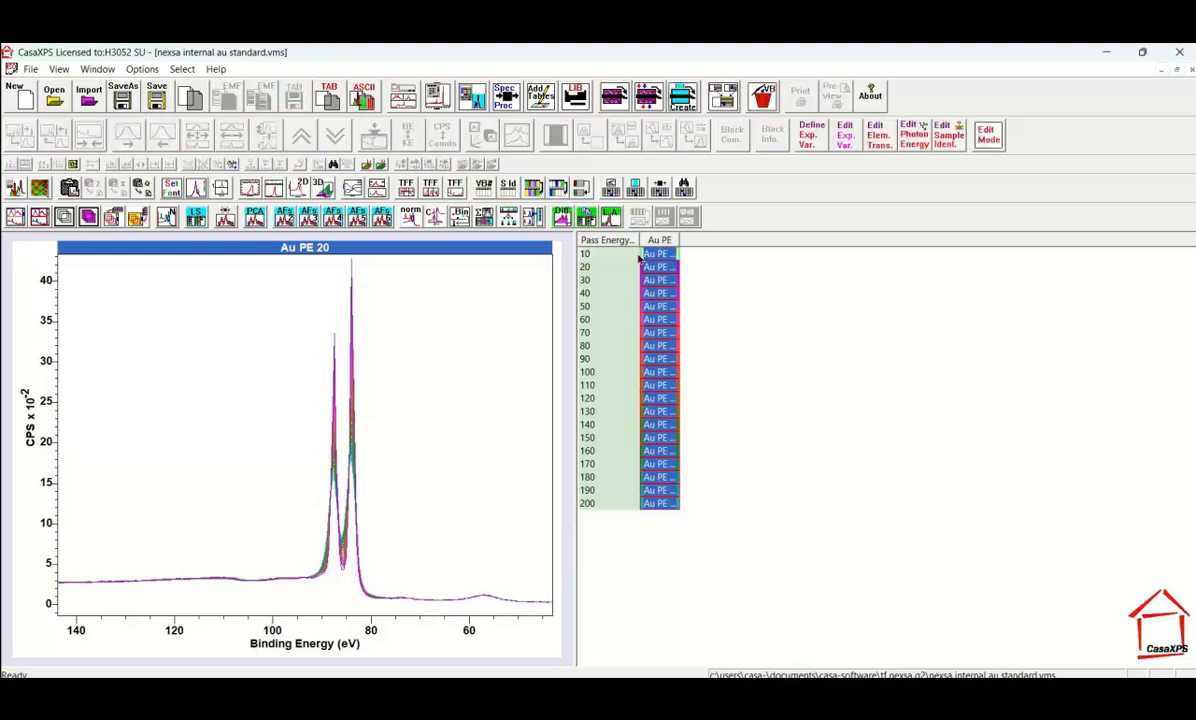
{"action": "left_click", "coordinate": [25, 100]}
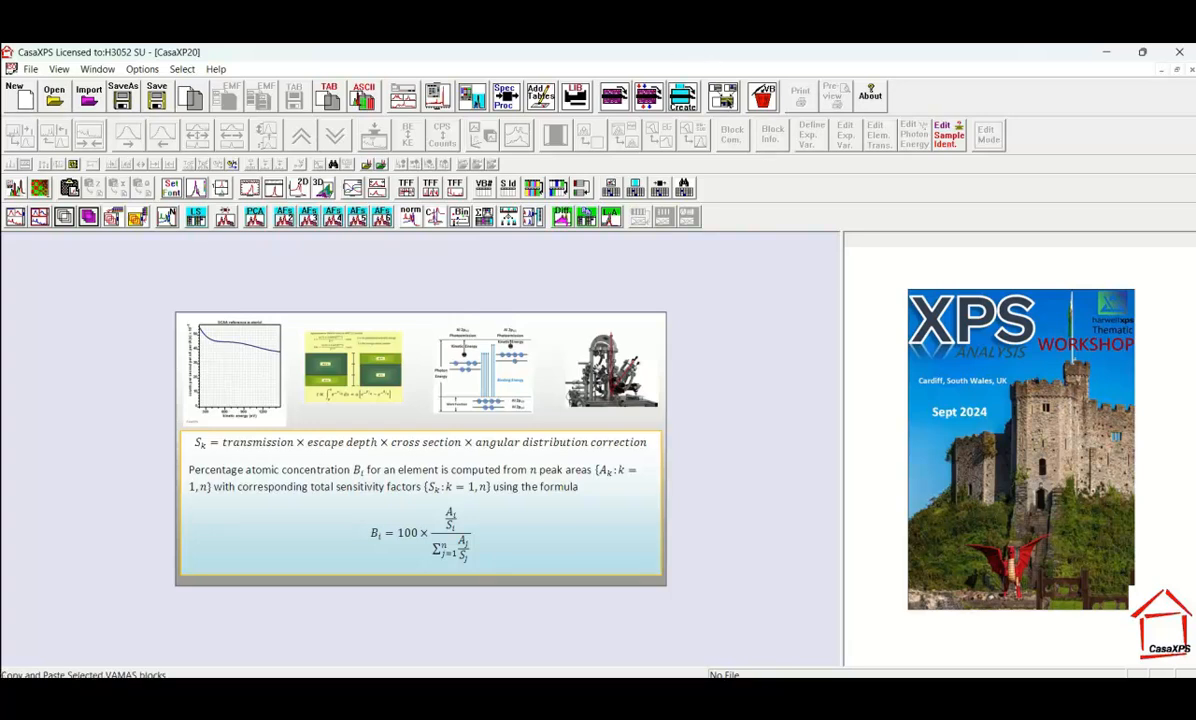
{"action": "left_click", "coordinate": [680, 95]}
{"action": "left_click", "coordinate": [413, 253]}
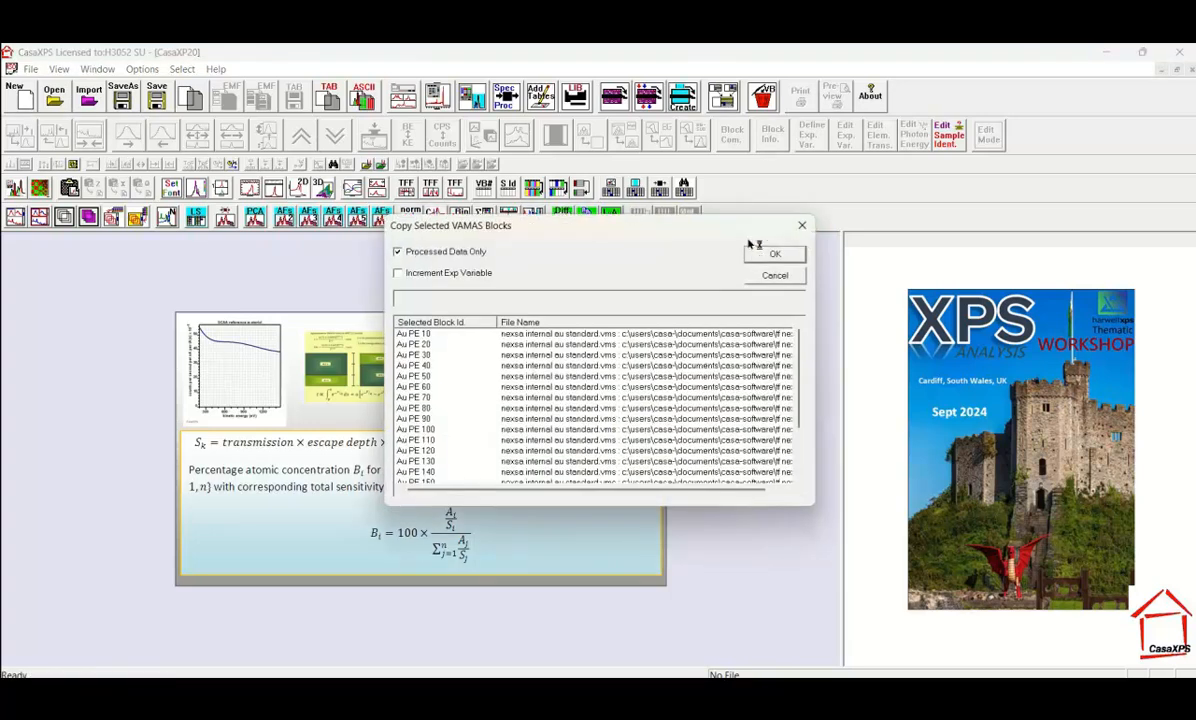
{"action": "left_click", "coordinate": [756, 255]}
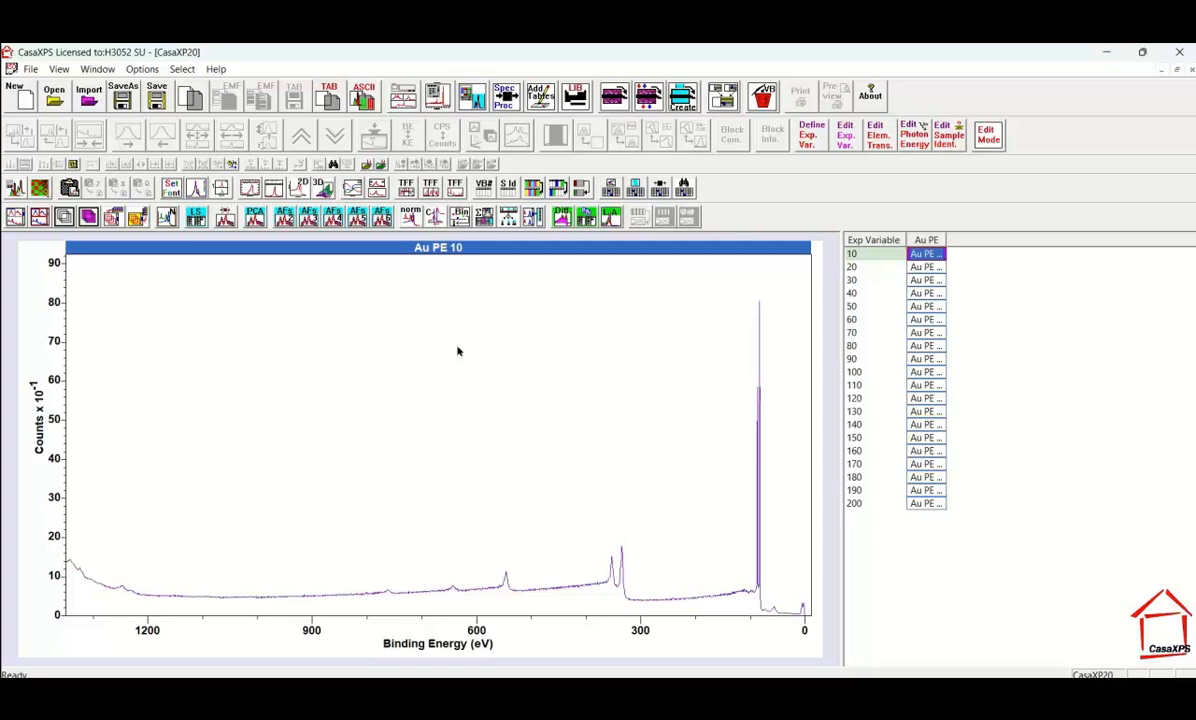
Step: Copy the Au PE40 block from au 250um_escalab250xi.vms into a new column of the processed gold data file
{"action": "left_click", "coordinate": [90, 70]}
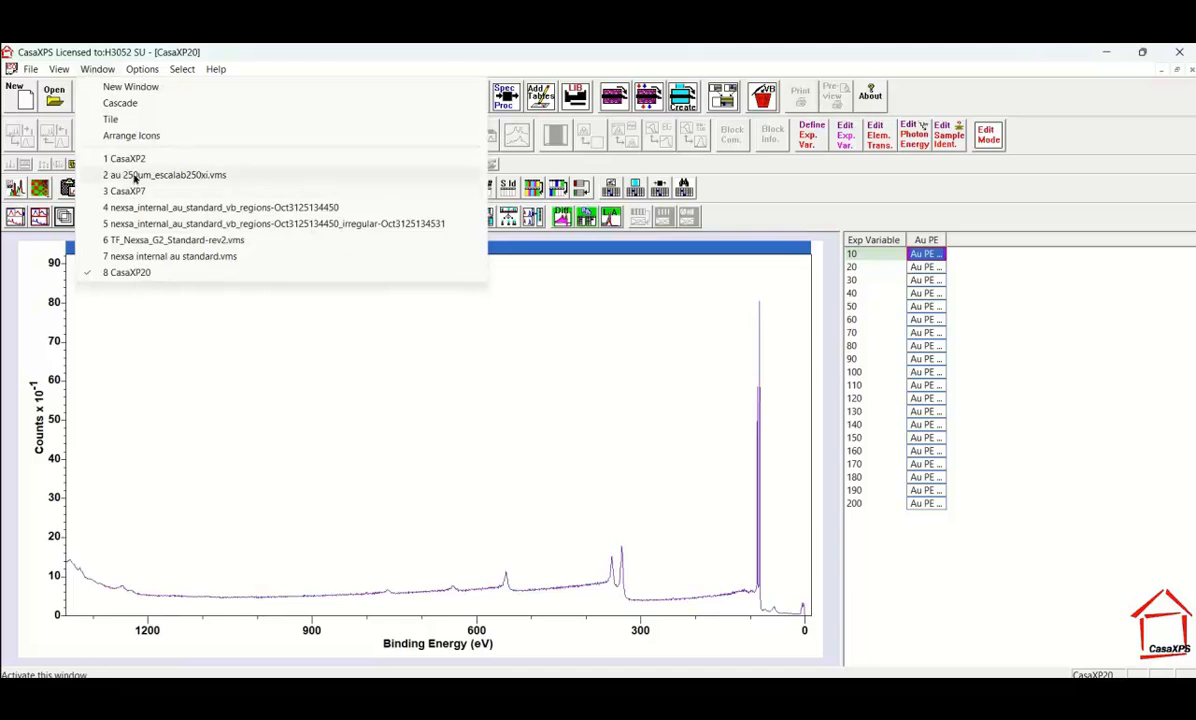
{"action": "left_click", "coordinate": [133, 176]}
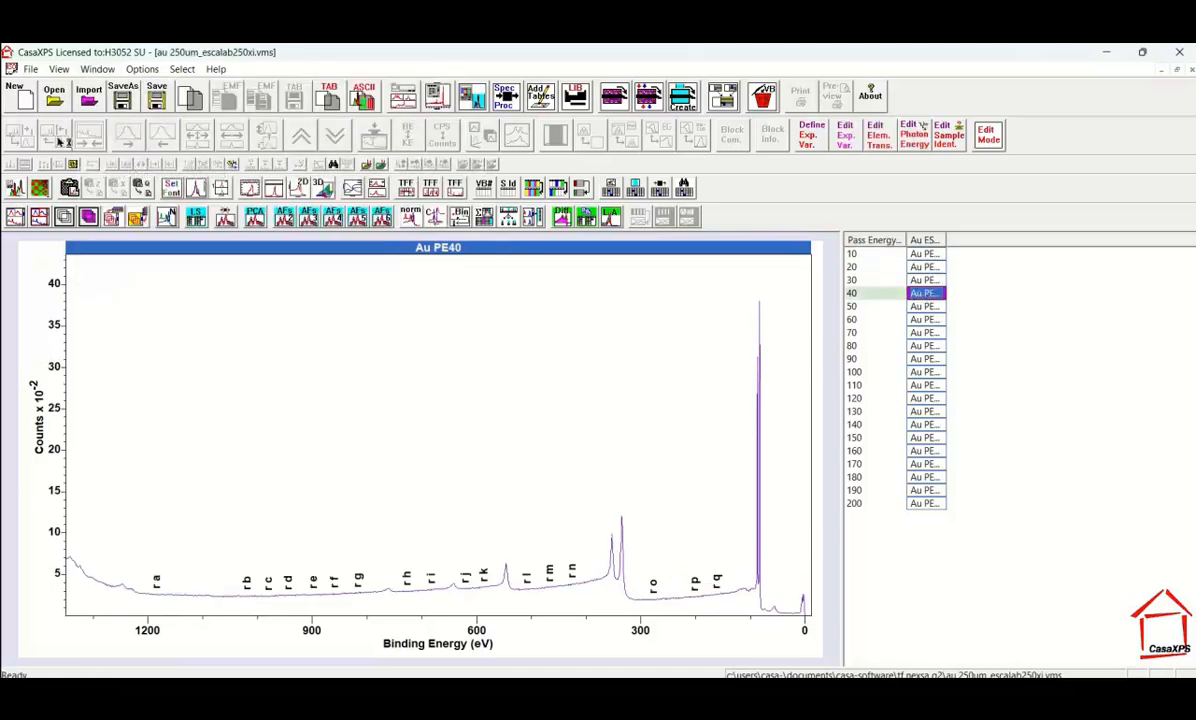
{"action": "left_click", "coordinate": [95, 70]}
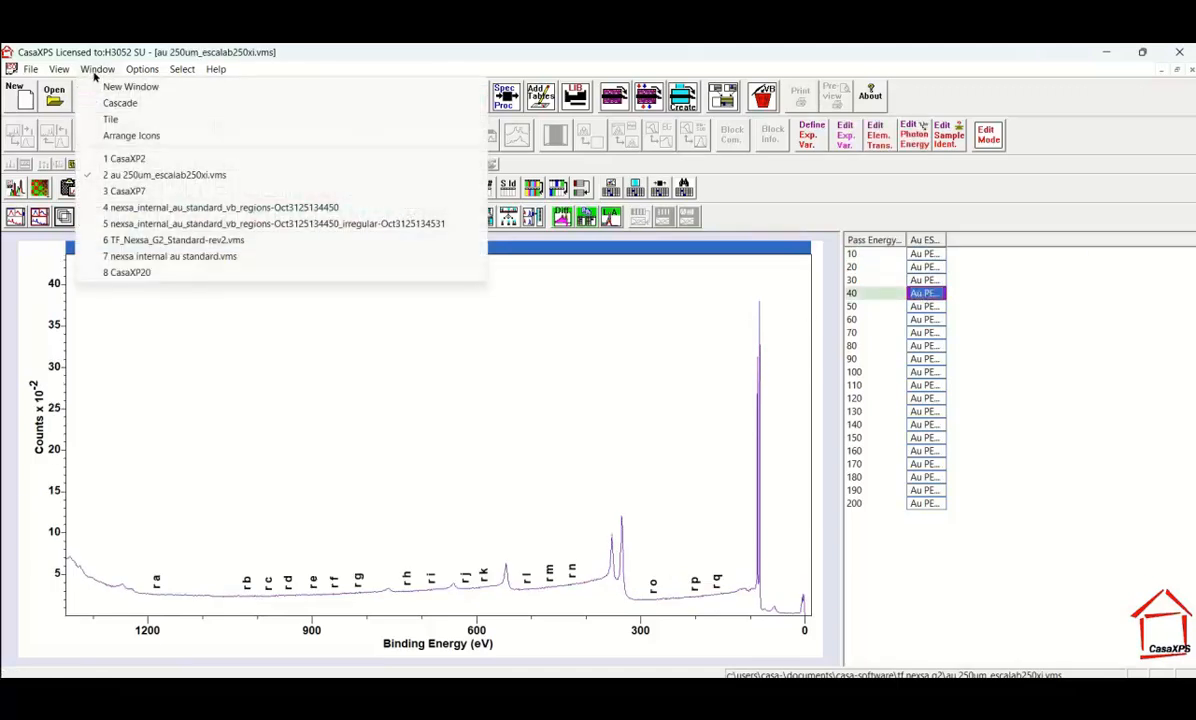
{"action": "left_click", "coordinate": [127, 272]}
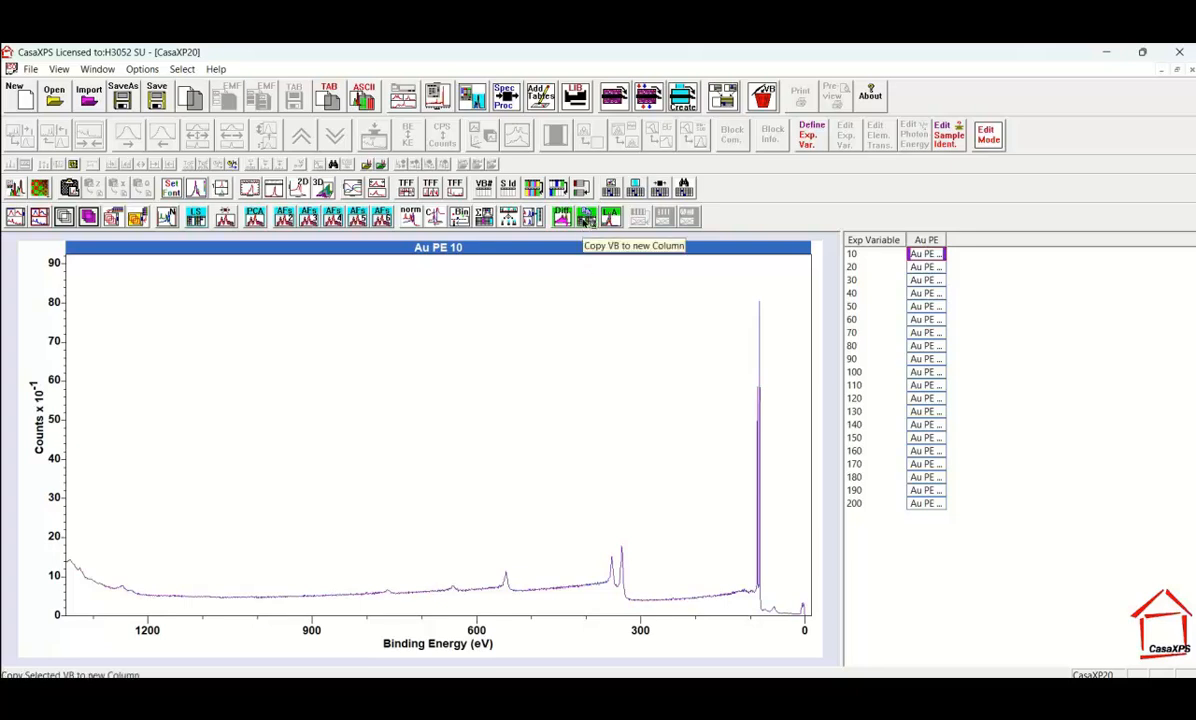
{"action": "left_click", "coordinate": [585, 217]}
{"action": "left_click", "coordinate": [760, 255]}
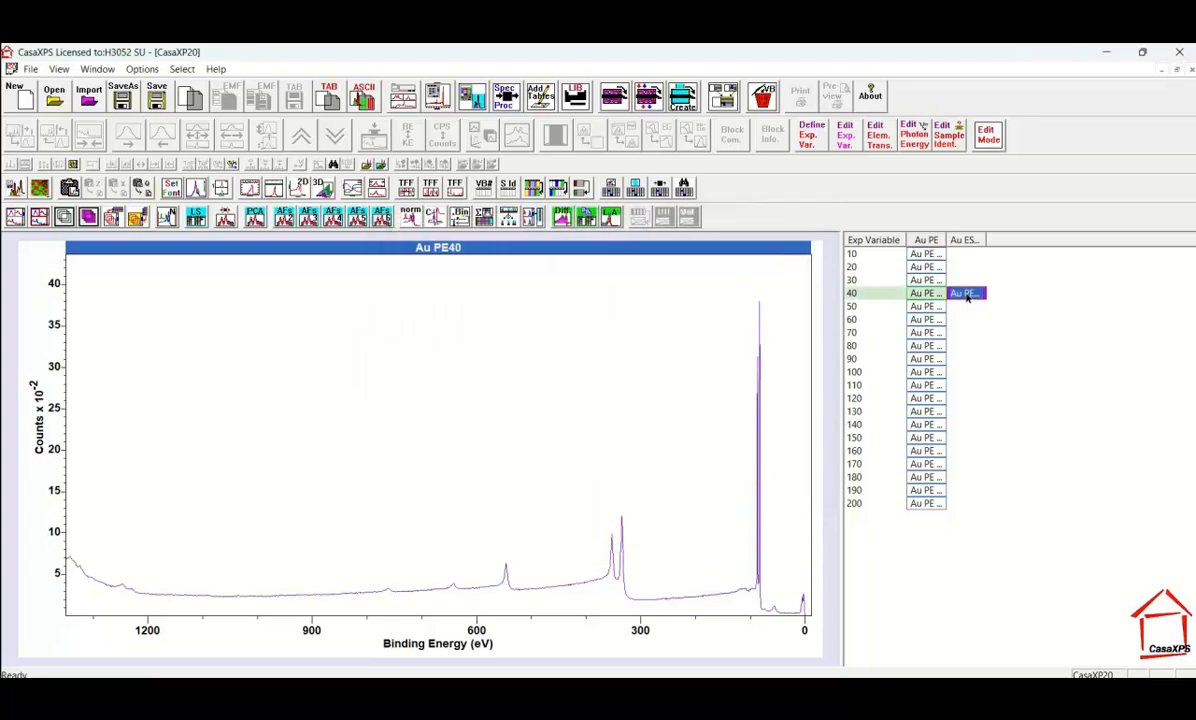
Step: Overlay all the Au PE blocks with the copied Au PE40 reference spectrum and apply the Euclidean norm to them
{"action": "left_click", "coordinate": [874, 241]}
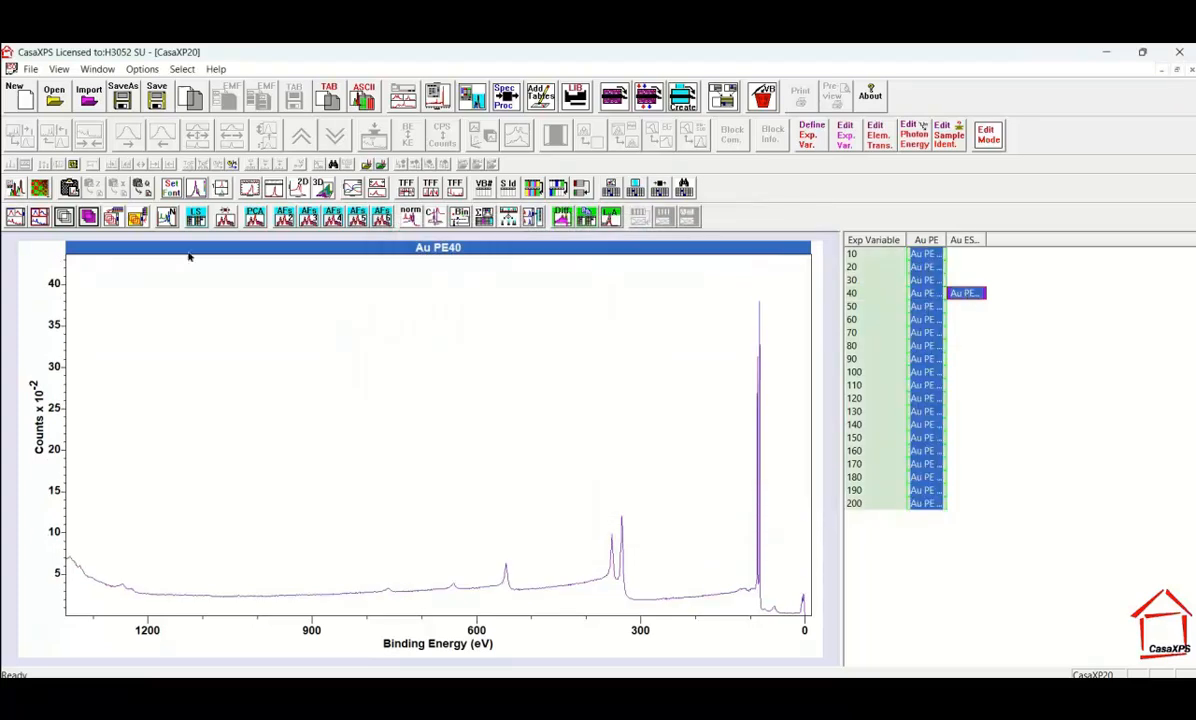
{"action": "left_click", "coordinate": [65, 218]}
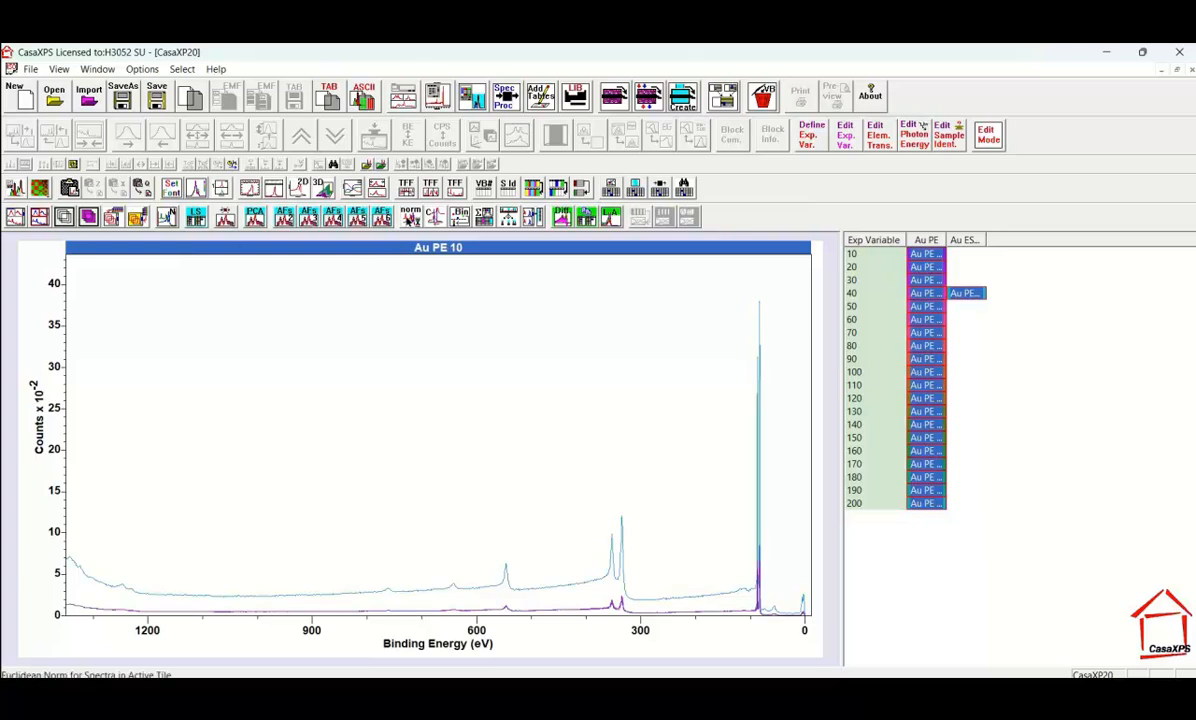
{"action": "left_click", "coordinate": [410, 217]}
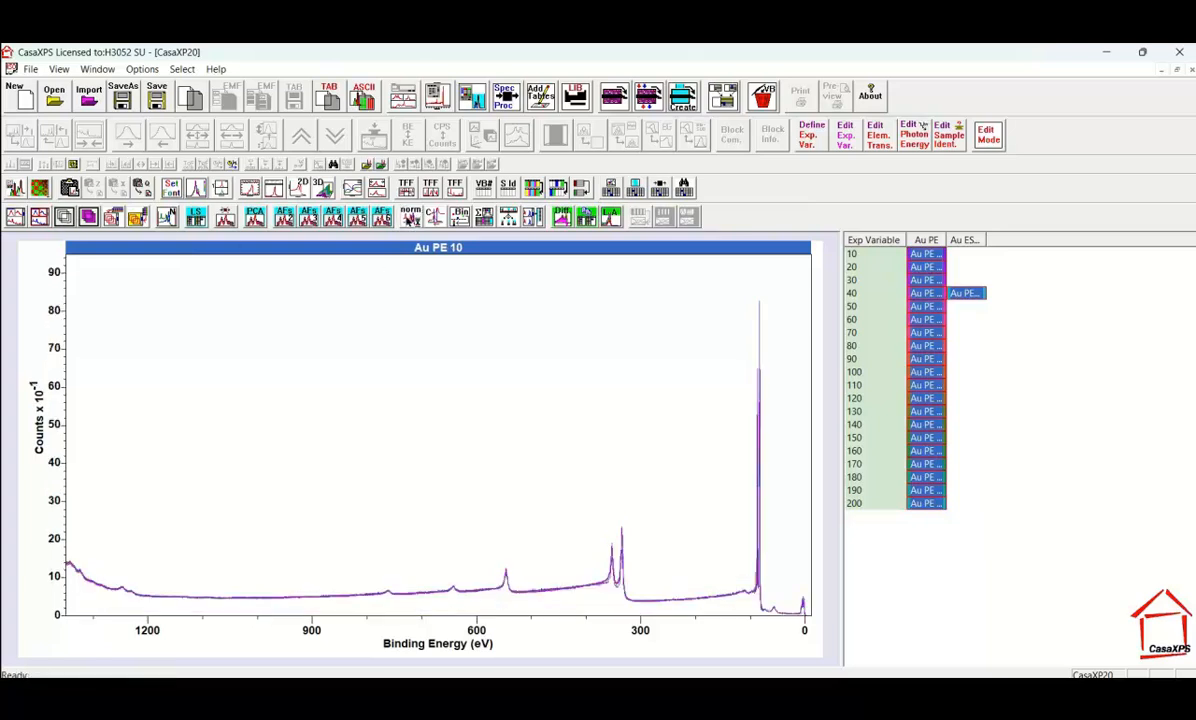
Step: Overlay only the Au PE 10 spectrum with the copied Au PE40 reference spectrum
{"action": "left_click", "coordinate": [928, 256]}
{"action": "left_click", "coordinate": [963, 294]}
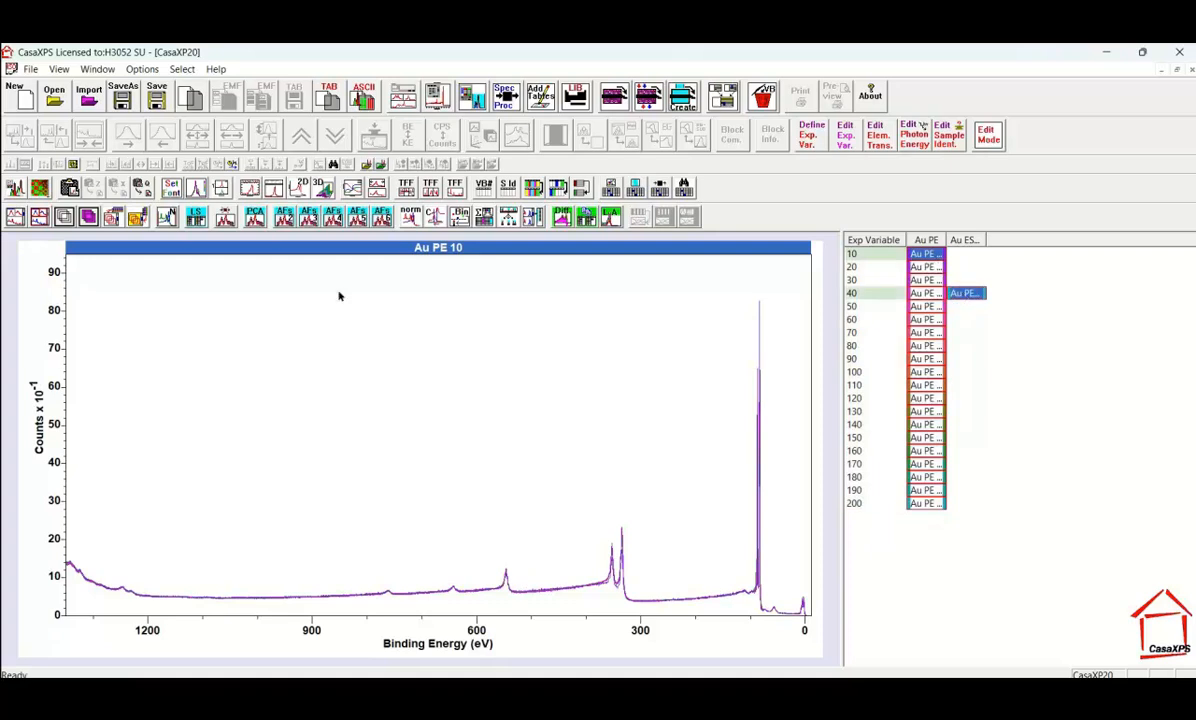
{"action": "left_click", "coordinate": [63, 216]}
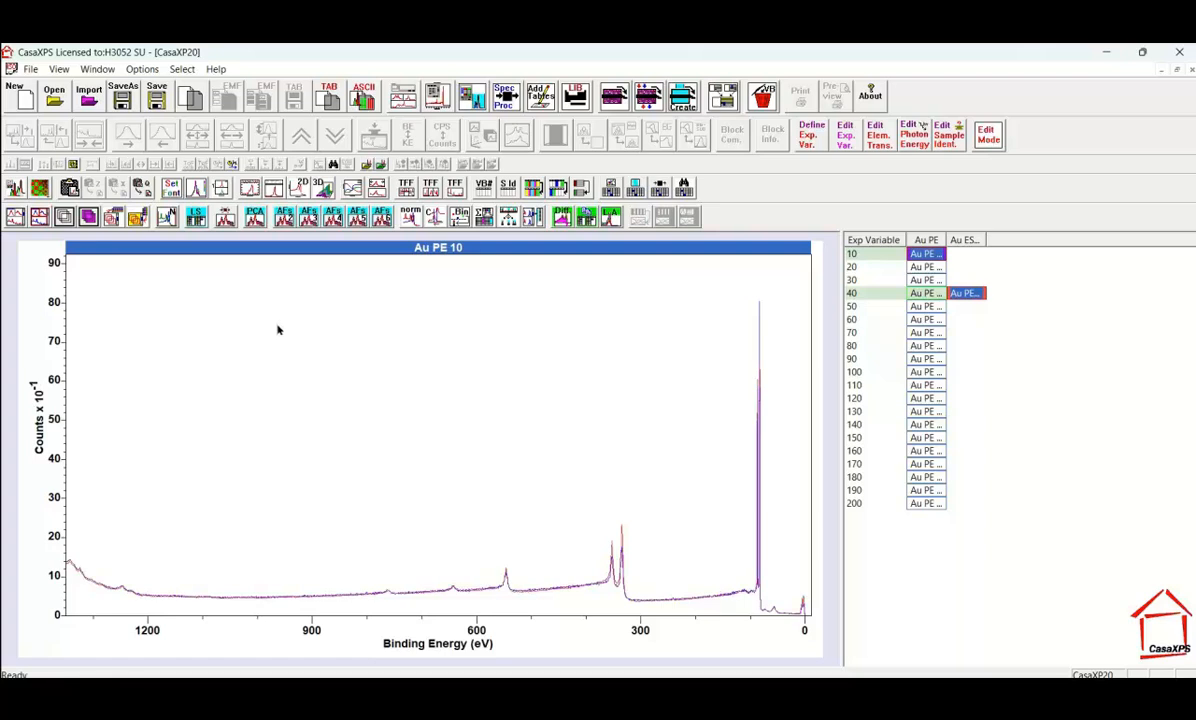
Step: Step the overlay through the corrected spectra from pass energy 20 to 200, comparing each with the Au PE40 reference
{"action": "key", "text": "Down"}
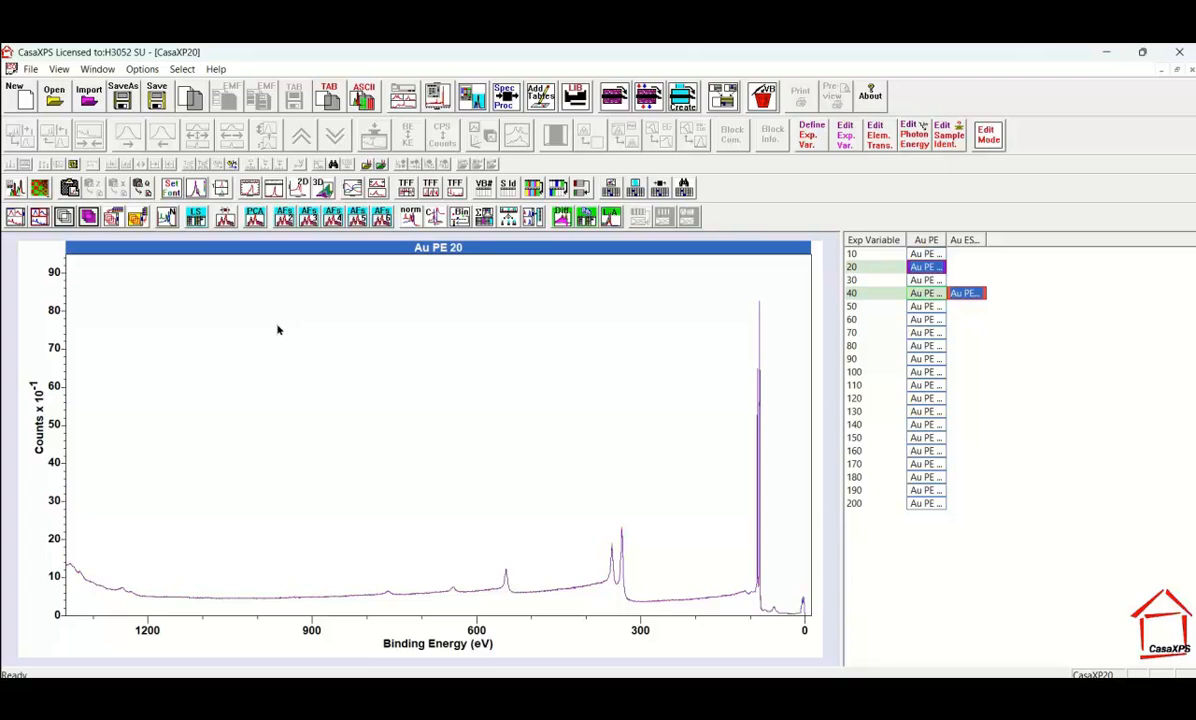
{"action": "key", "text": "Down"}
{"action": "key", "text": "Down"}
{"action": "key", "text": "Down"}
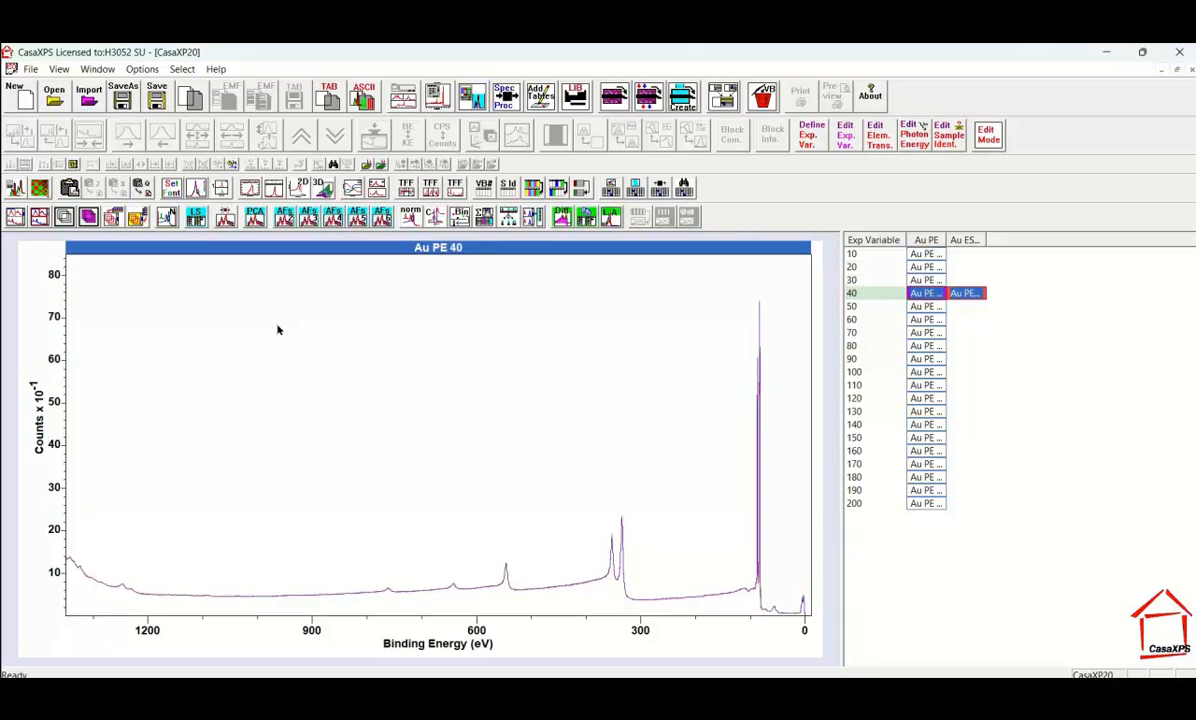
{"action": "key", "text": "Down"}
{"action": "key", "text": "Down"}
{"action": "key", "text": "Down"}
{"action": "key", "text": "Down"}
{"action": "key", "text": "Down"}
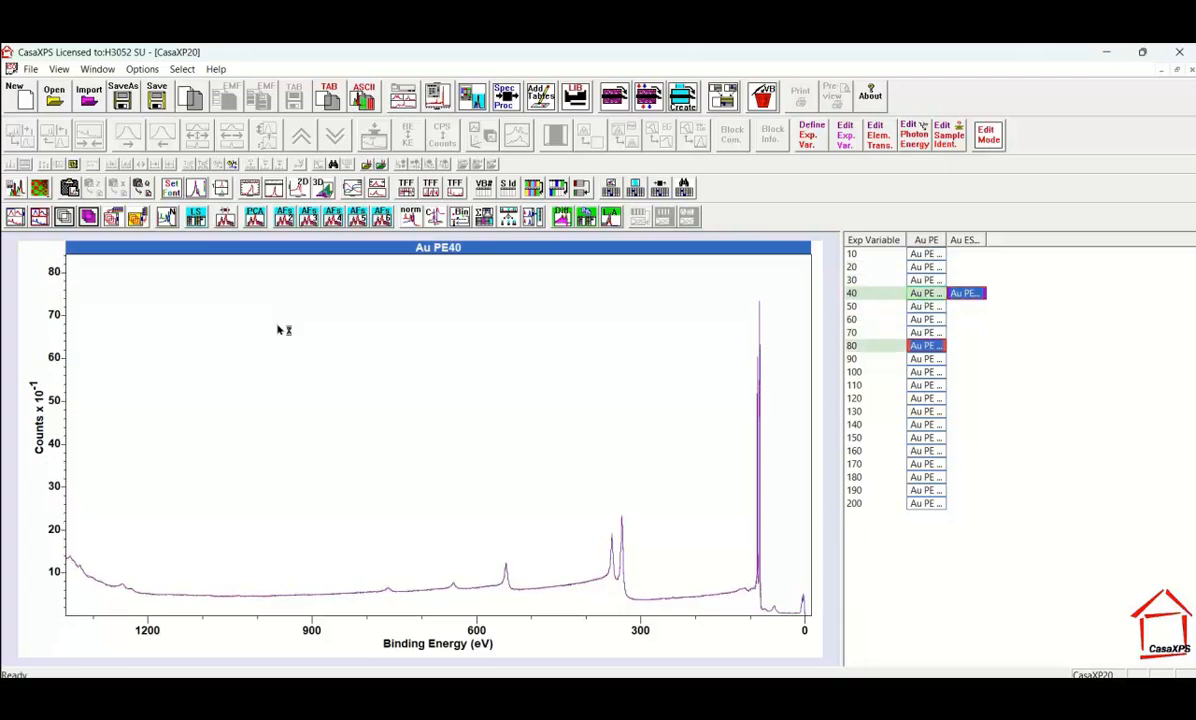
{"action": "key", "text": "Down"}
{"action": "key", "text": "Down"}
{"action": "key", "text": "Down"}
{"action": "key", "text": "Down"}
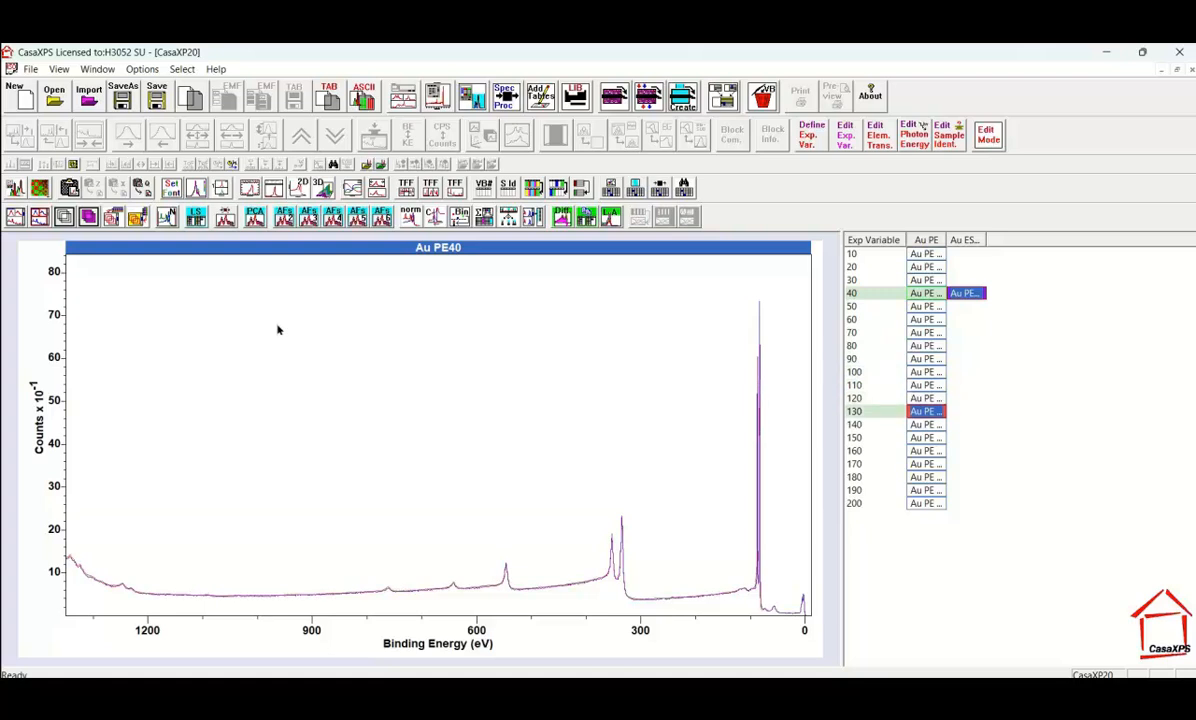
{"action": "key", "text": "Down"}
{"action": "key", "text": "Down"}
{"action": "key", "text": "Down"}
{"action": "key", "text": "Down"}
{"action": "key", "text": "Down"}
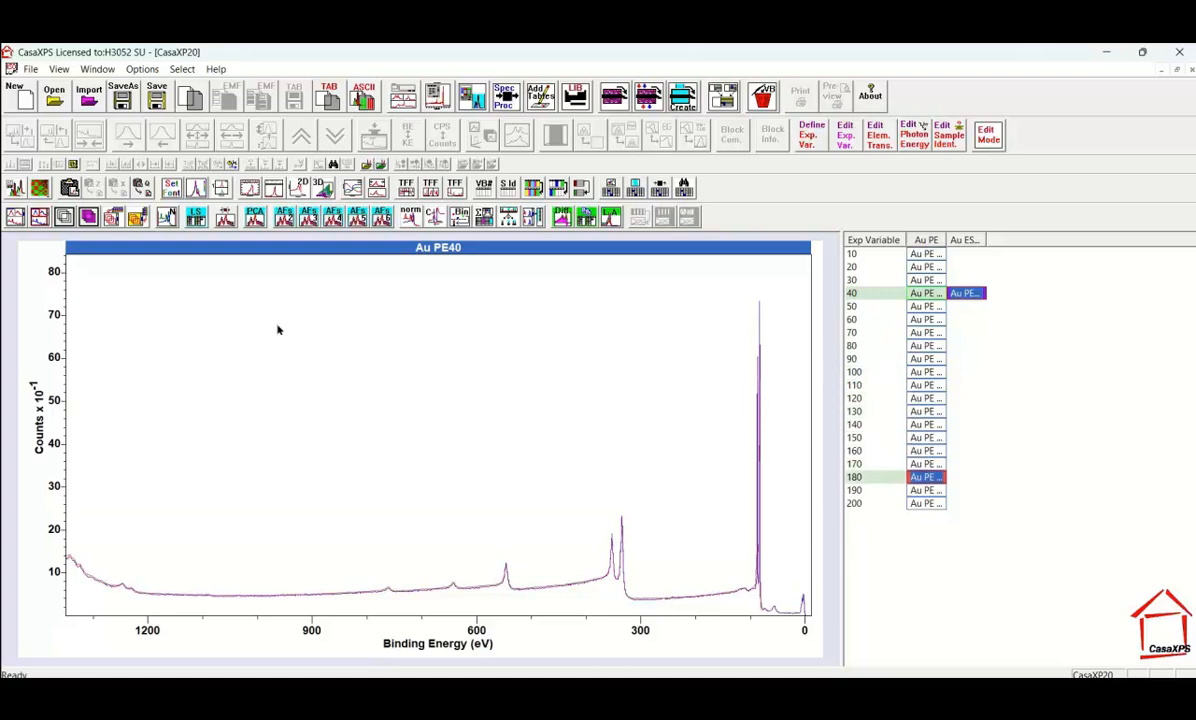
{"action": "key", "text": "Down"}
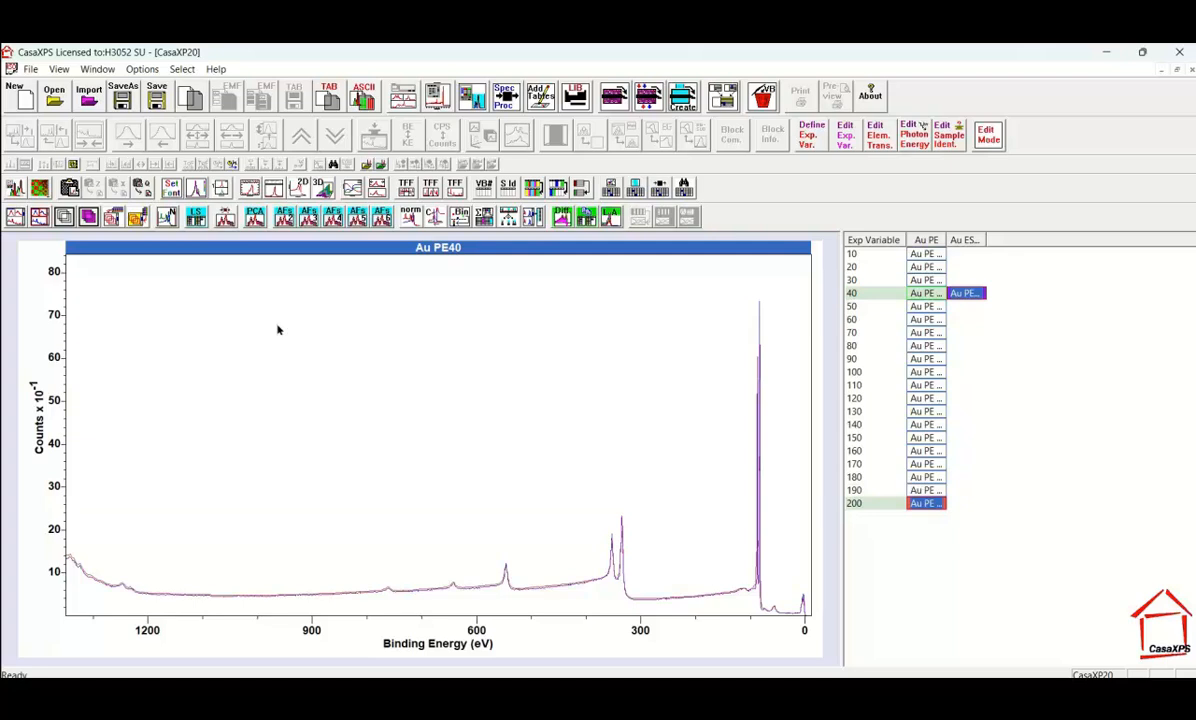
Step: Step the overlay back from pass energy 200 to 50, comparing each corrected spectrum with the Au PE40 reference
{"action": "key", "text": "Up"}
{"action": "key", "text": "Up"}
{"action": "key", "text": "Up"}
{"action": "key", "text": "Up"}
{"action": "key", "text": "Up"}
{"action": "key", "text": "Up"}
{"action": "key", "text": "Up"}
{"action": "key", "text": "Up"}
{"action": "key", "text": "Up"}
{"action": "key", "text": "Up"}
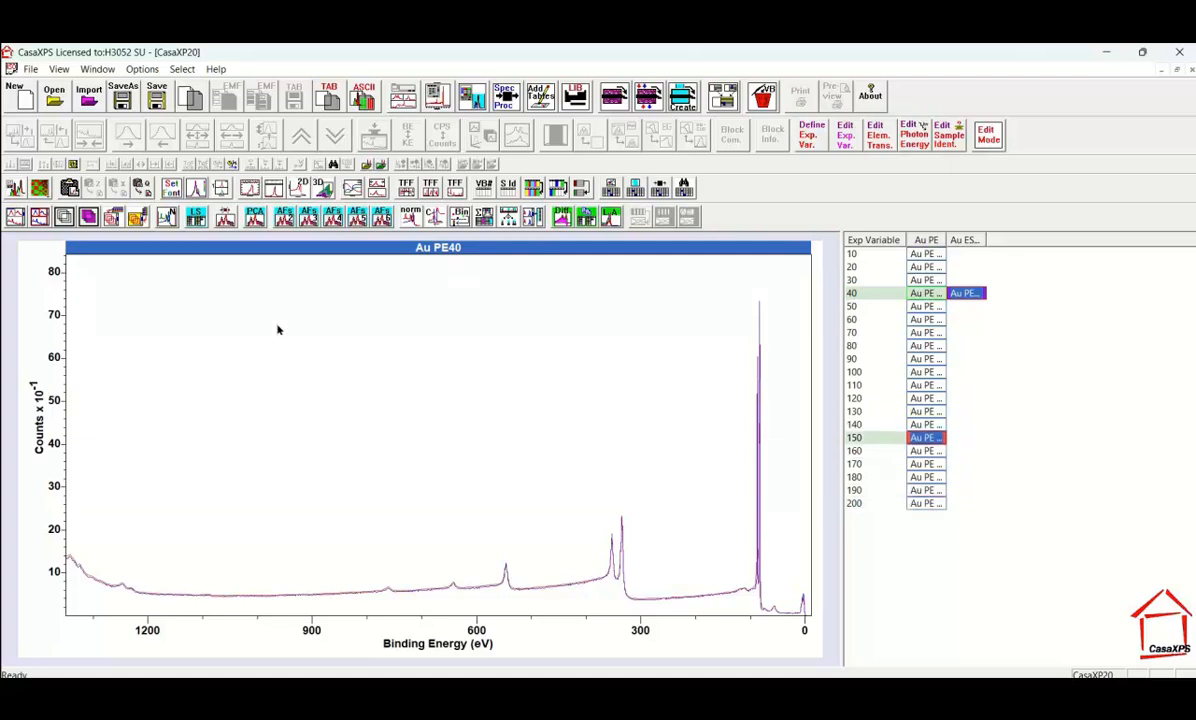
{"action": "key", "text": "Up"}
{"action": "key", "text": "Up"}
{"action": "key", "text": "Up"}
{"action": "key", "text": "Up"}
{"action": "key", "text": "Up"}
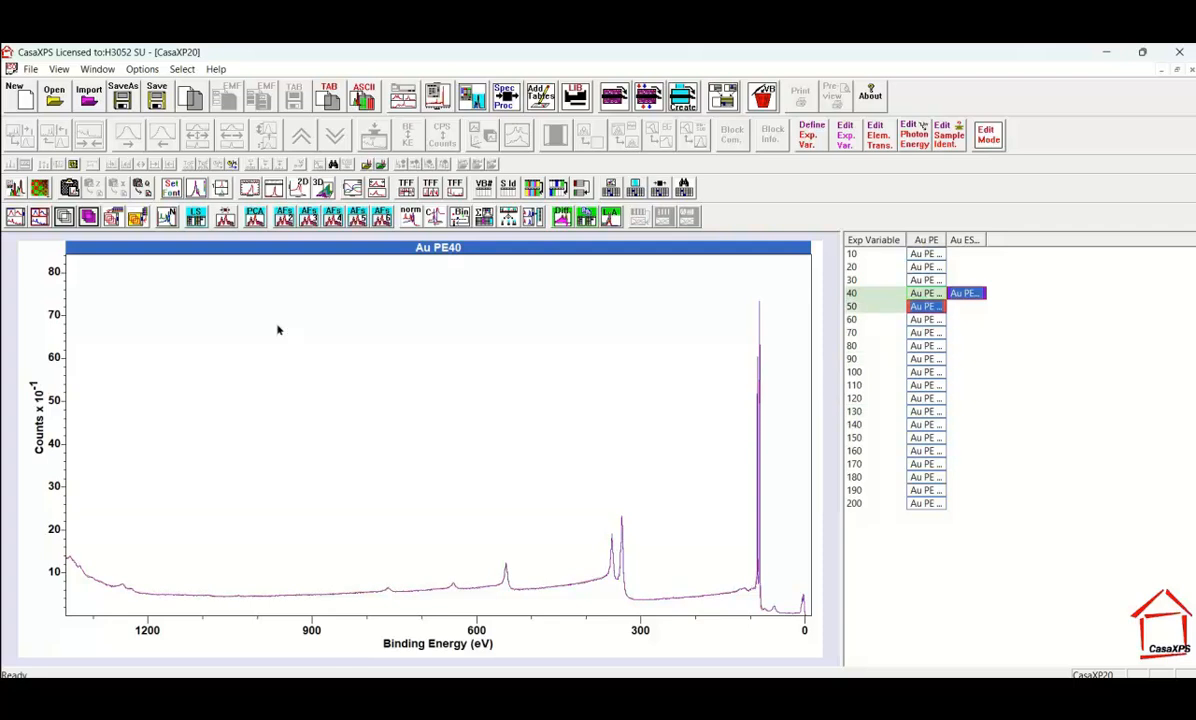